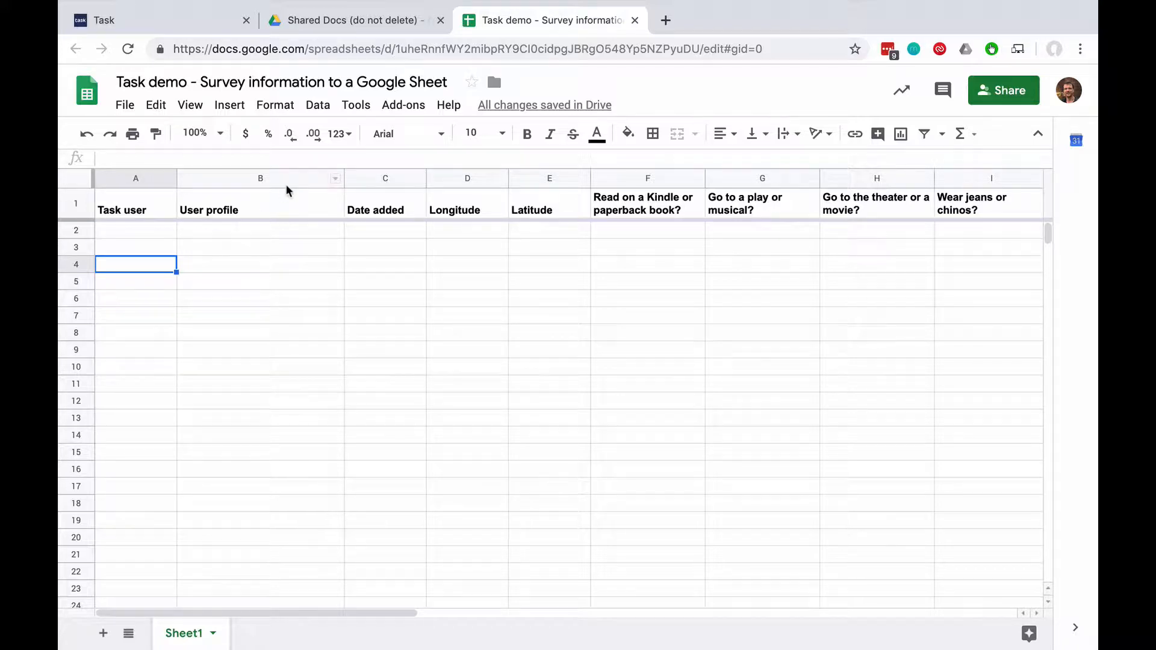
Examine the survey sheet's header columns, from Task user, User profile, Date added, Longitude and Latitude through all the question columns
scroll(446, 312, right, 10)
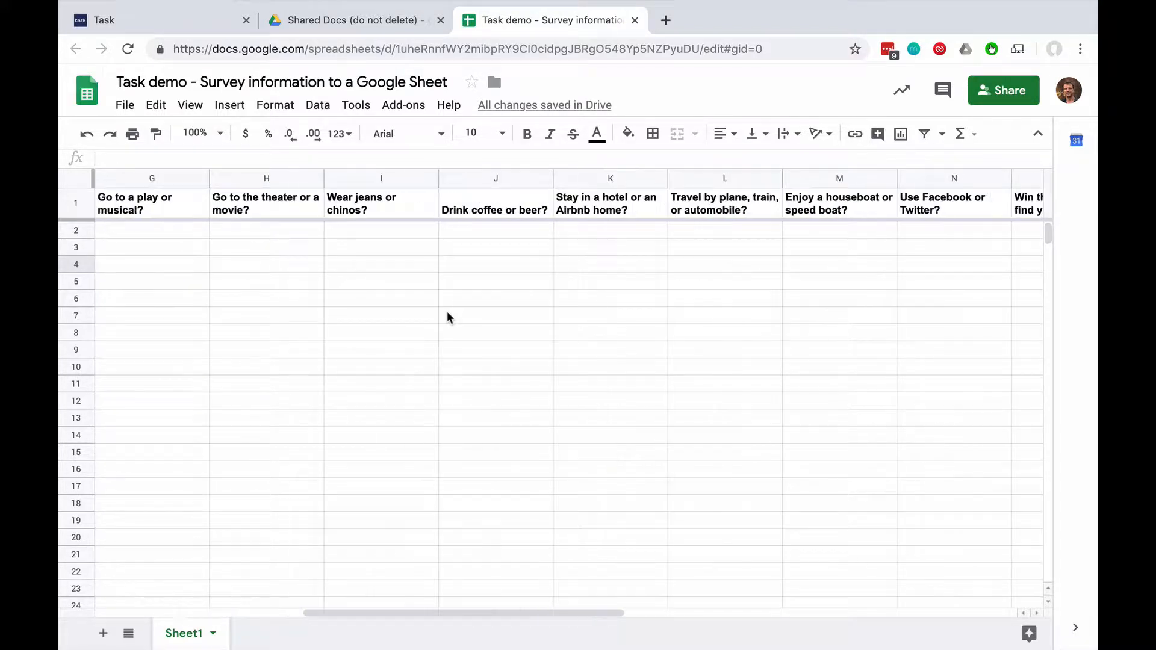
scroll(446, 311, left, 10)
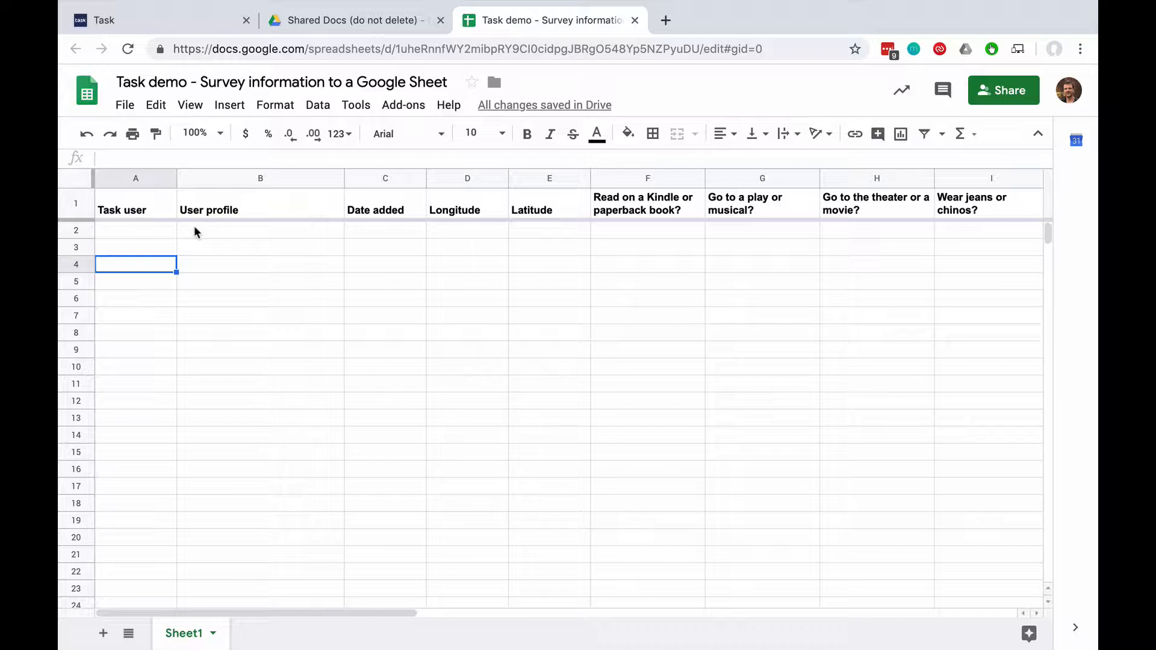
click(139, 204)
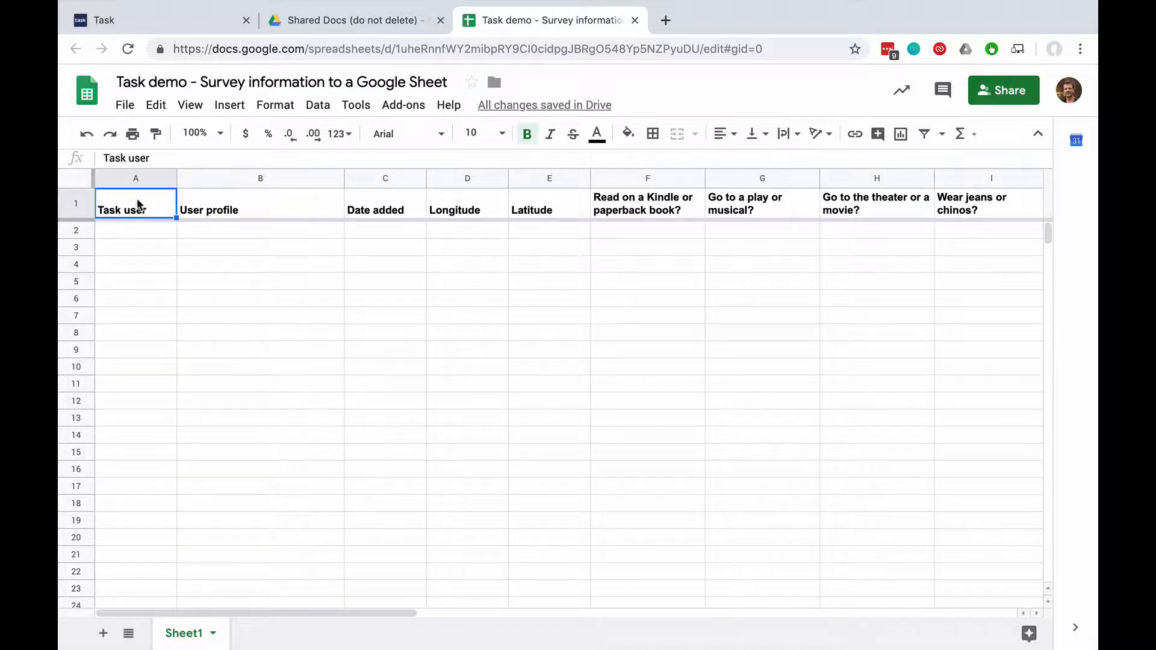
click(116, 180)
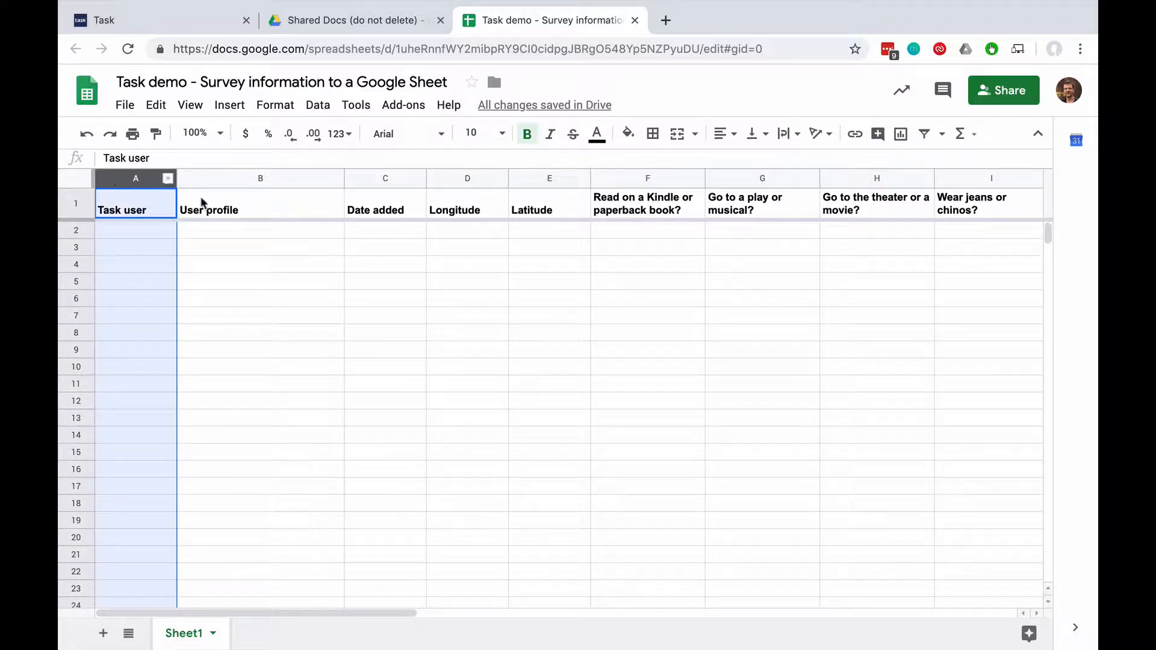
click(208, 178)
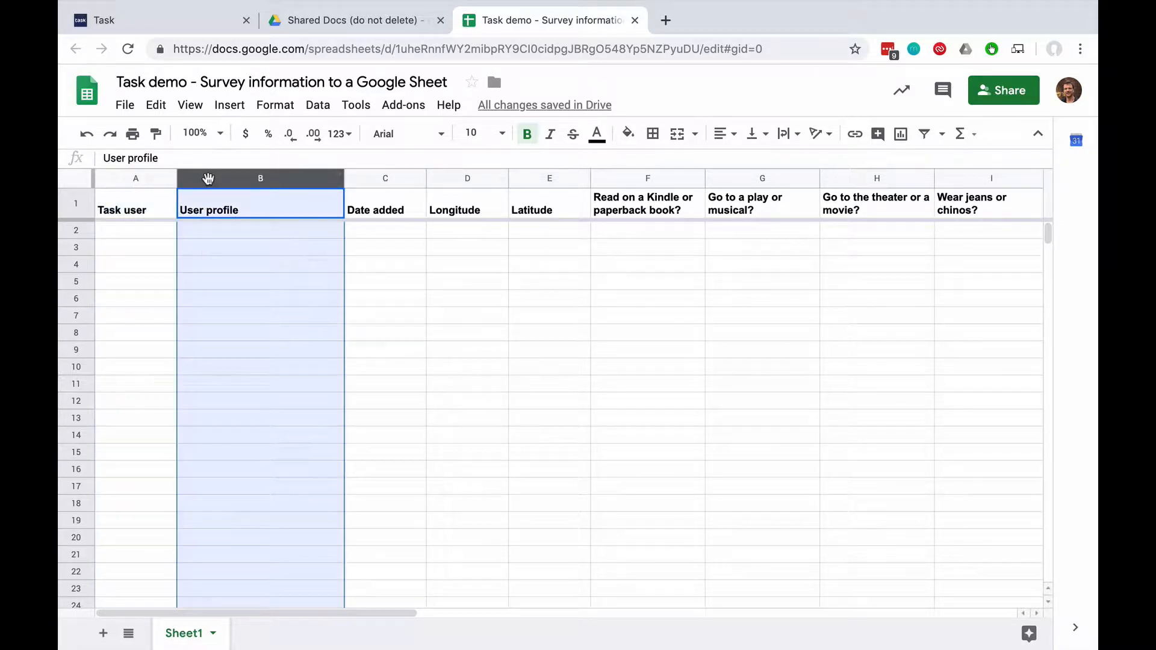
click(365, 179)
click(451, 179)
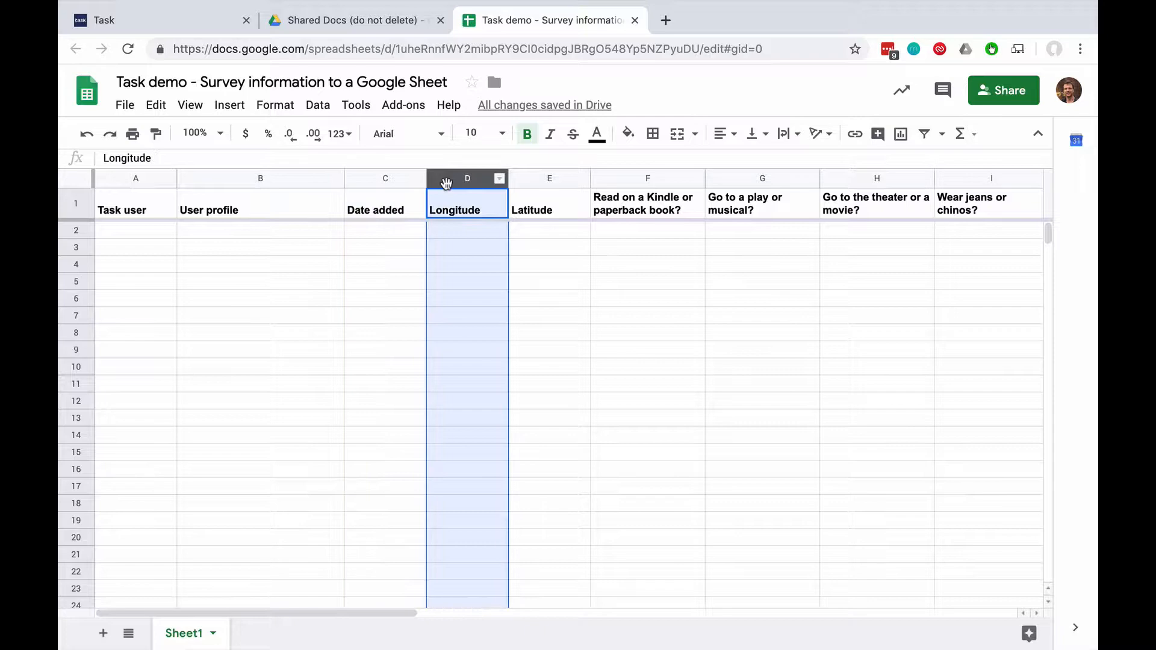
click(519, 179)
scroll(590, 283, right, 2)
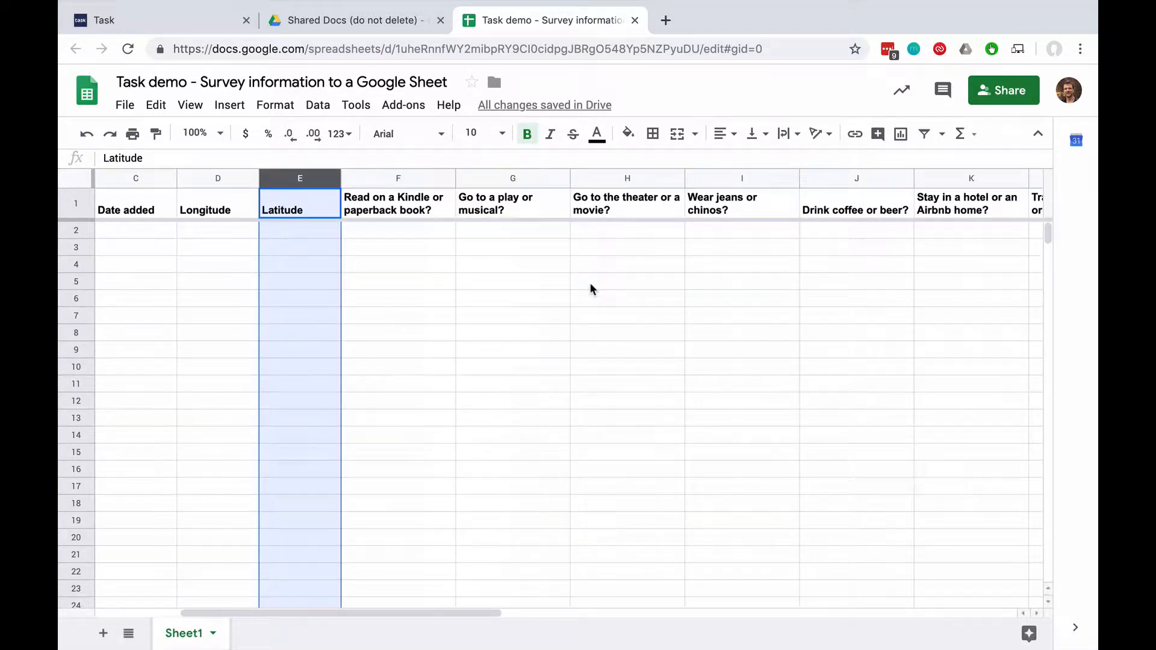
scroll(590, 285, right, 1)
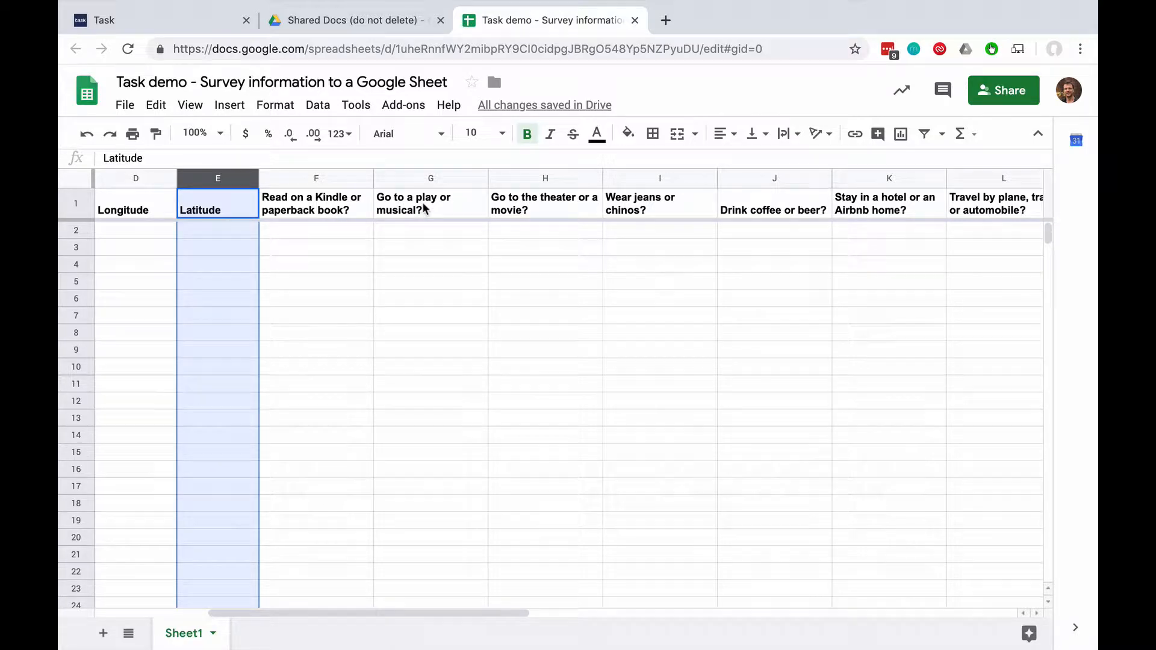
scroll(561, 335, right, 4)
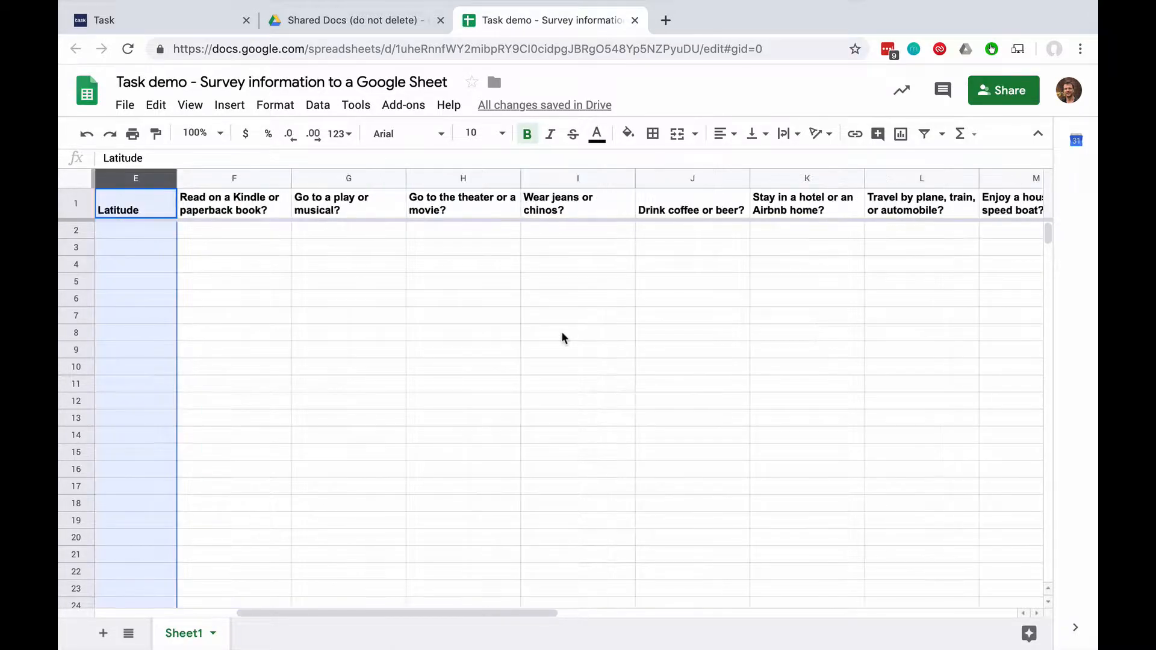
scroll(563, 337, right, 4)
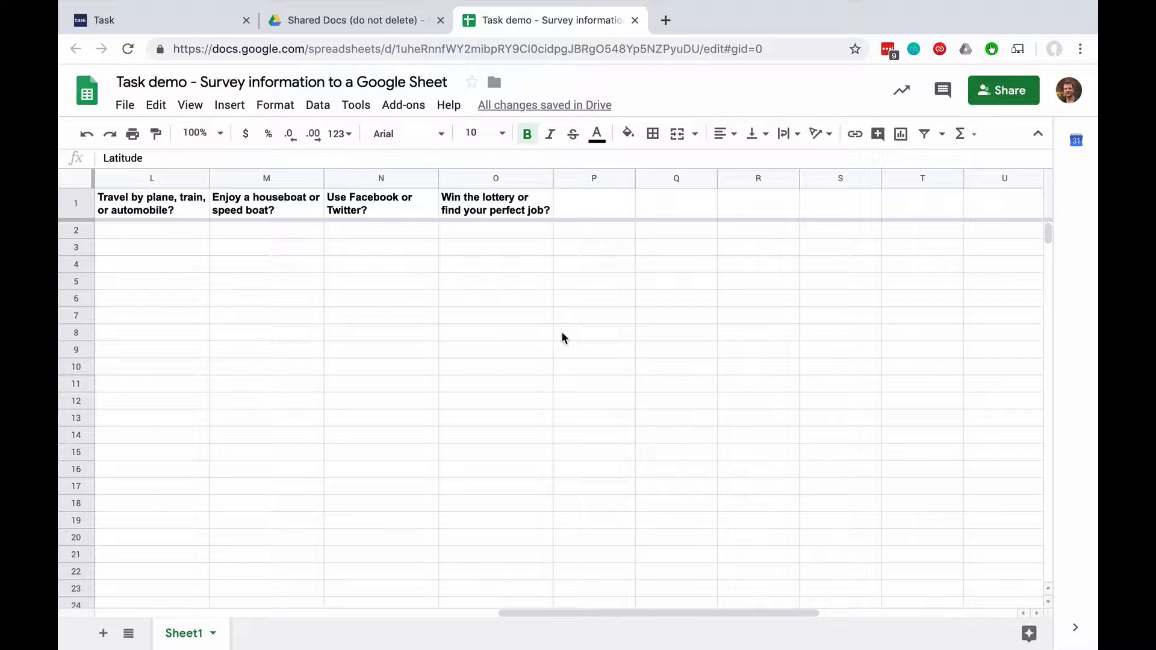
scroll(562, 338, left, 11)
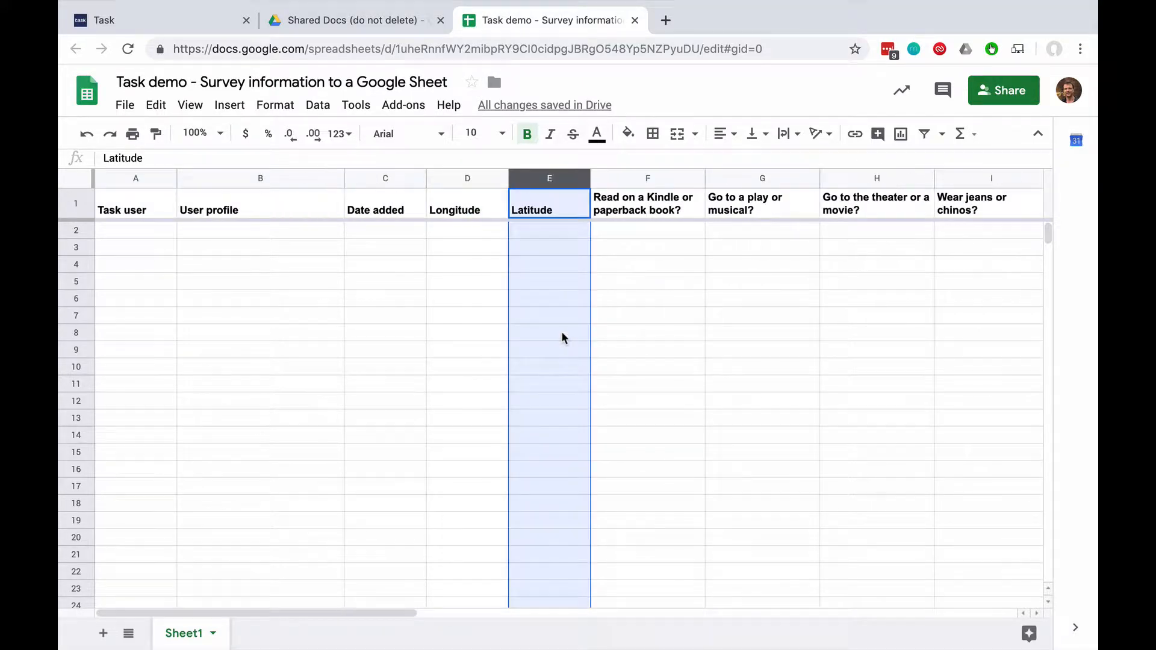
click(175, 281)
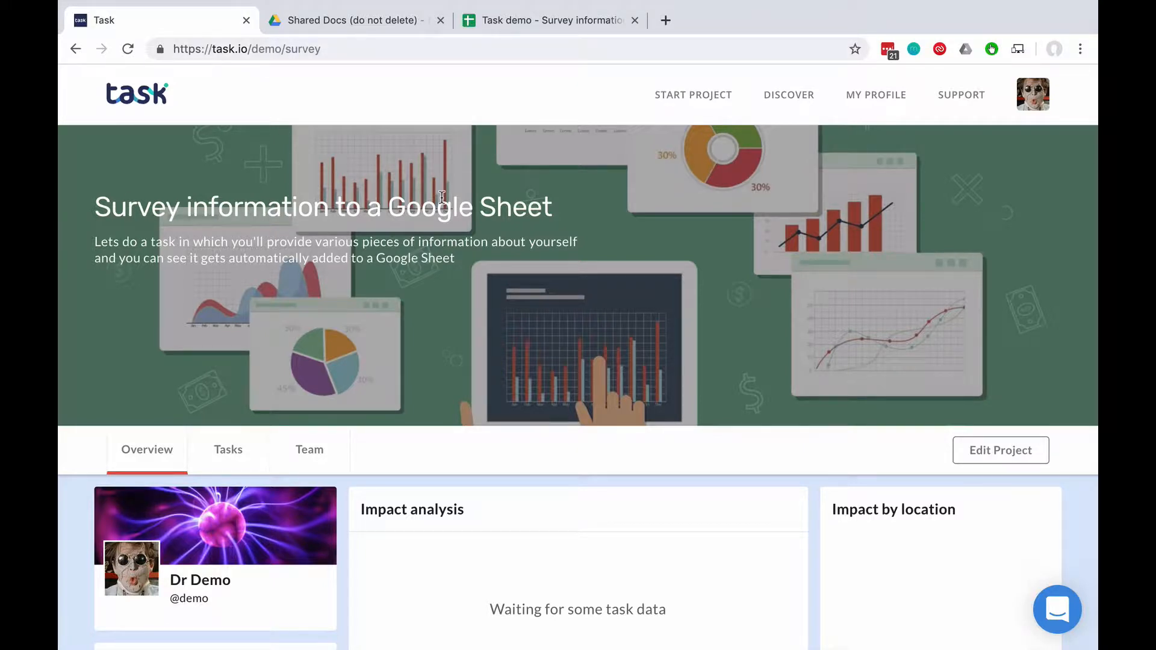
Open the survey project's task builder and title the new task "10 questions to get to know you"
scroll(185, 258, down, 2)
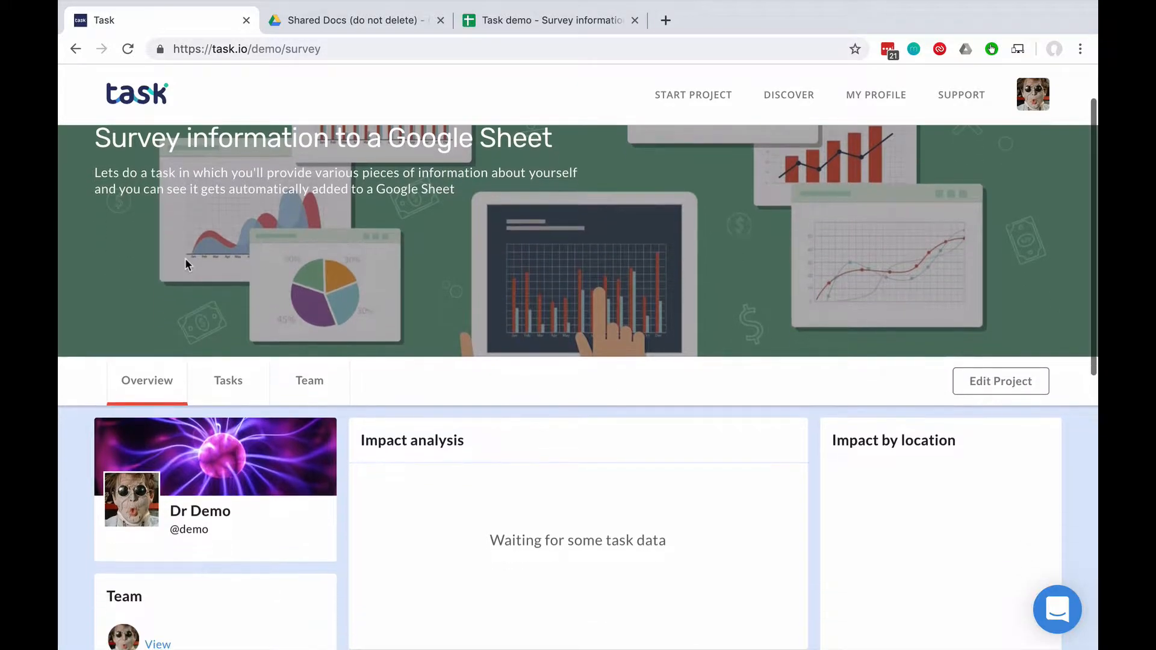
click(231, 382)
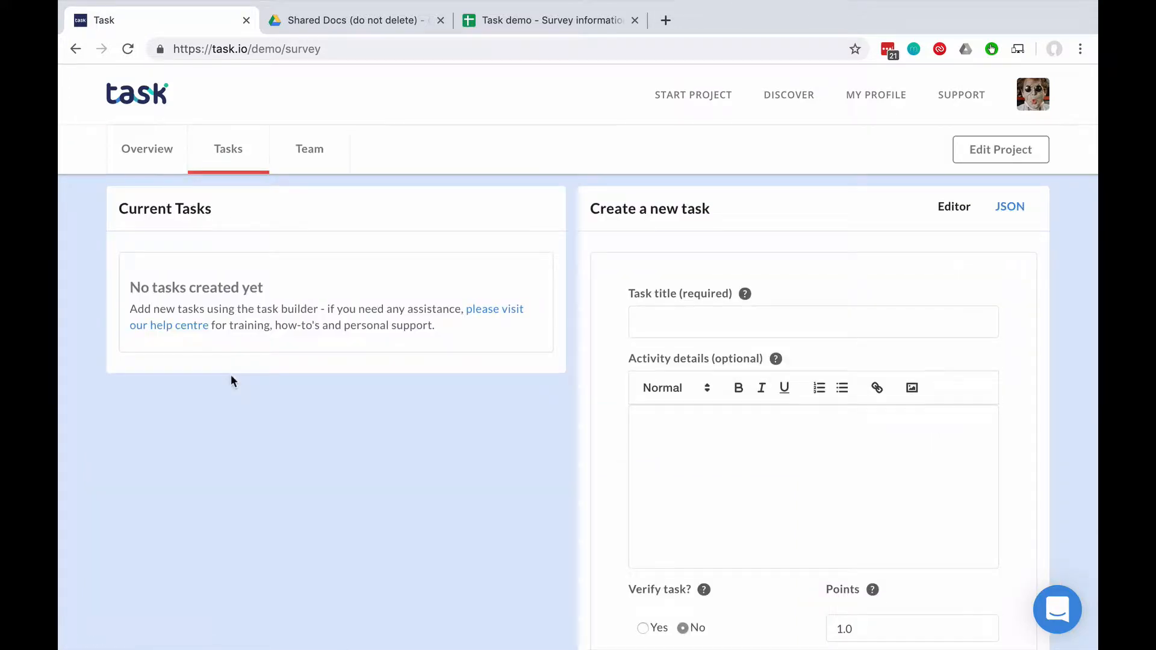
click(663, 317)
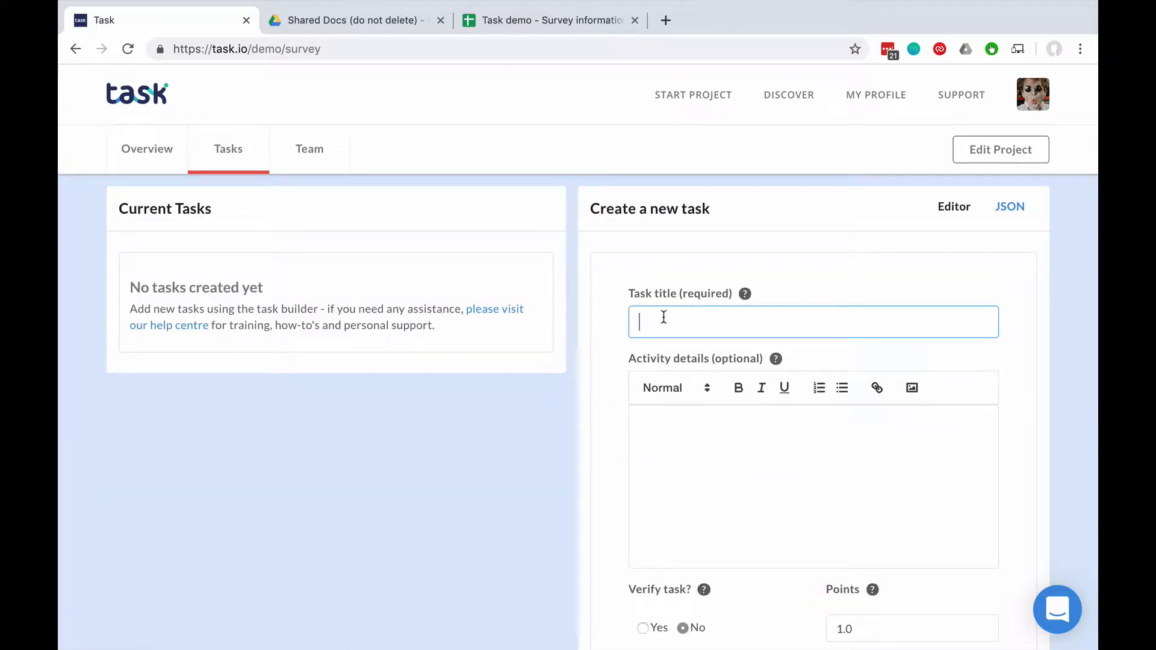
text(10 questions to get to know you)
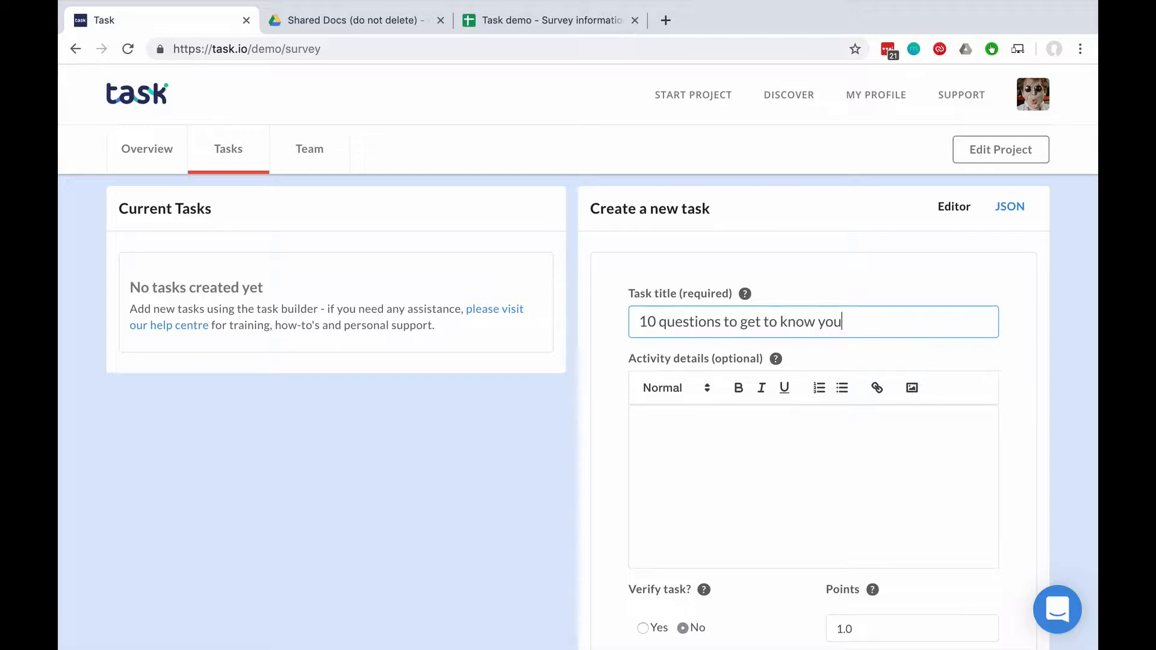
Enter activity details "Let's get to find out a little more about you. Complete the 10 questions below to have your data automatically added to this google sheet."
key(Tab)
text(Let's get to find out a little more about you. Complete the 10 questions below to have your data automatically added to this google sheet.)
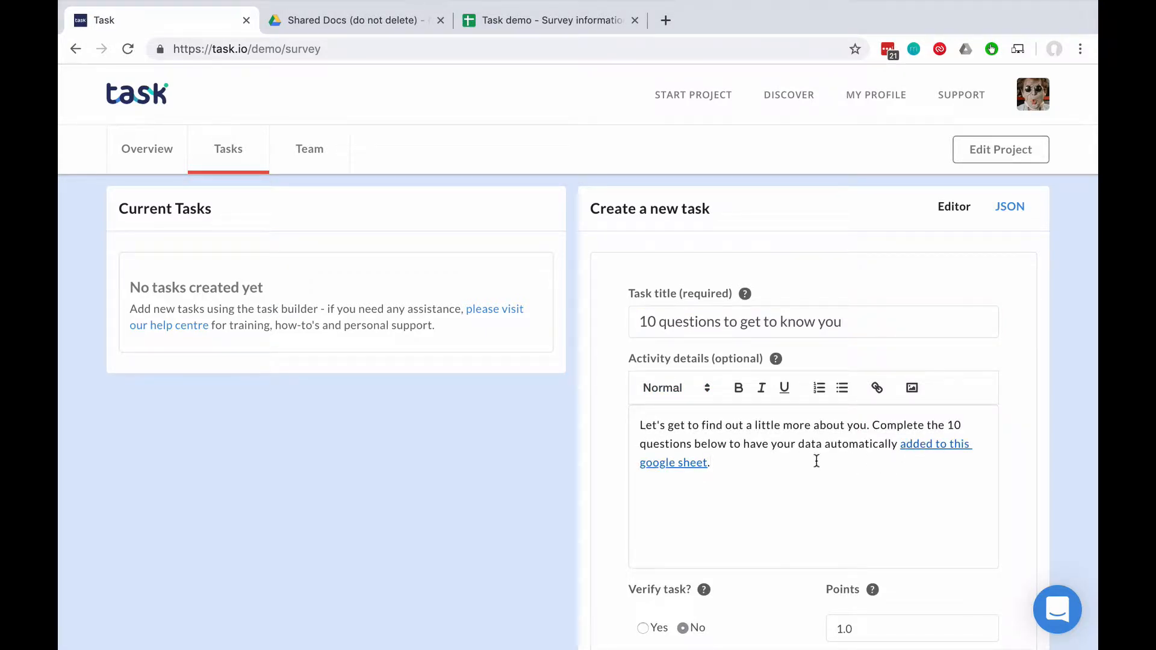
click(543, 20)
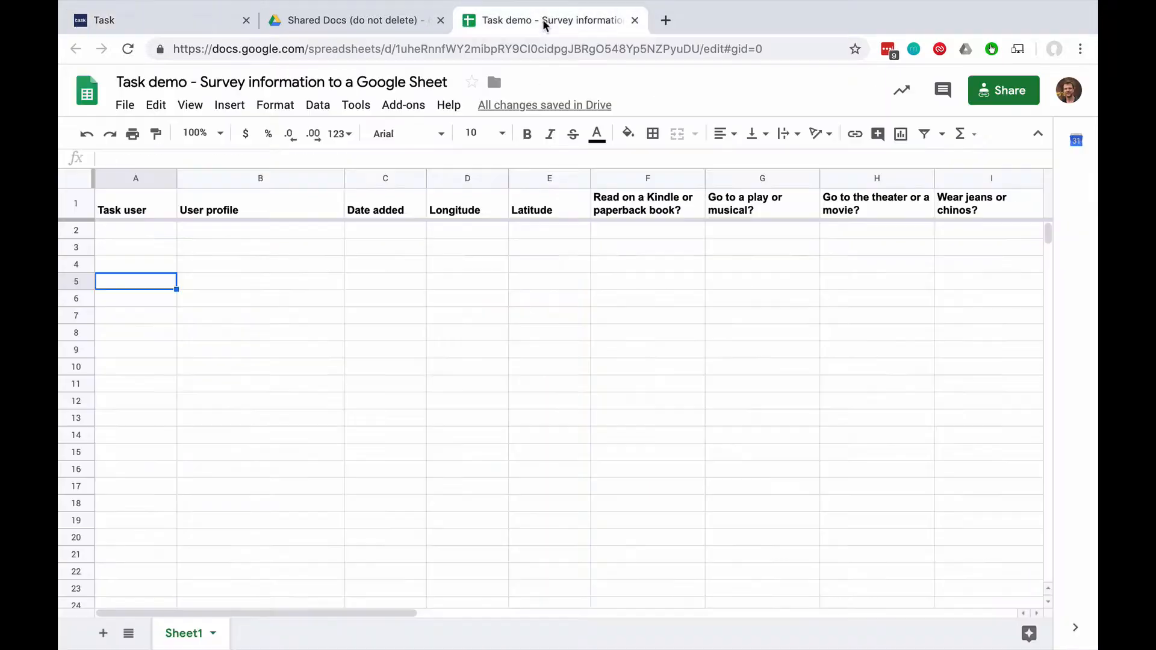
click(193, 21)
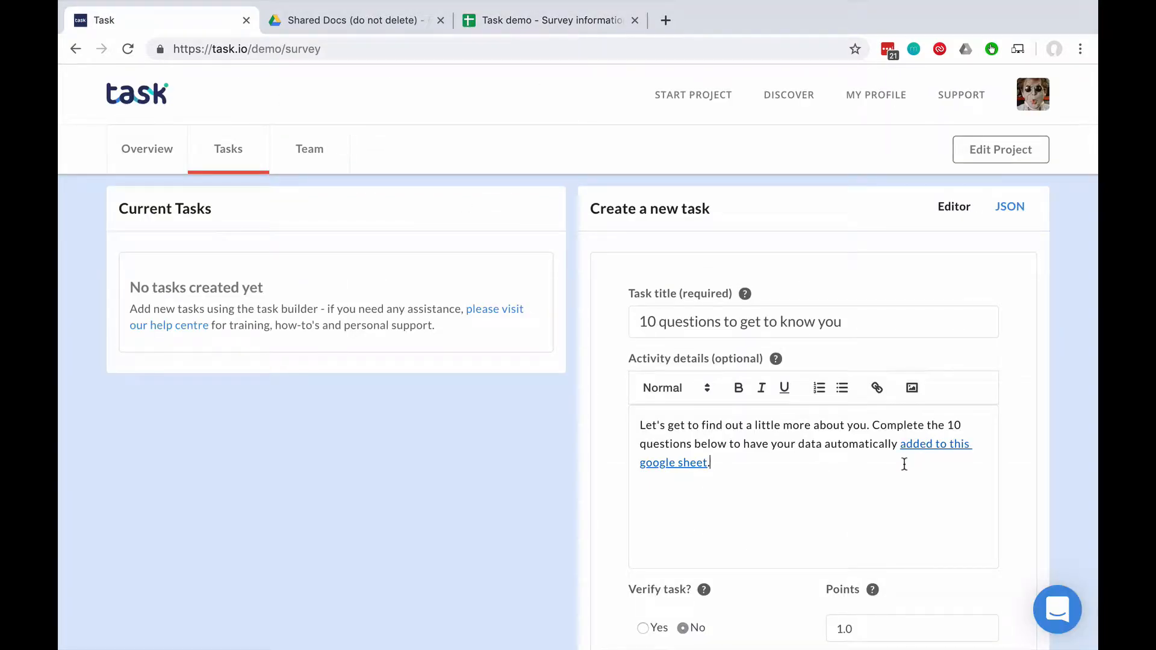
Add a single-select dropdown list as an activity feedback field to the new task
scroll(904, 464, down, 3)
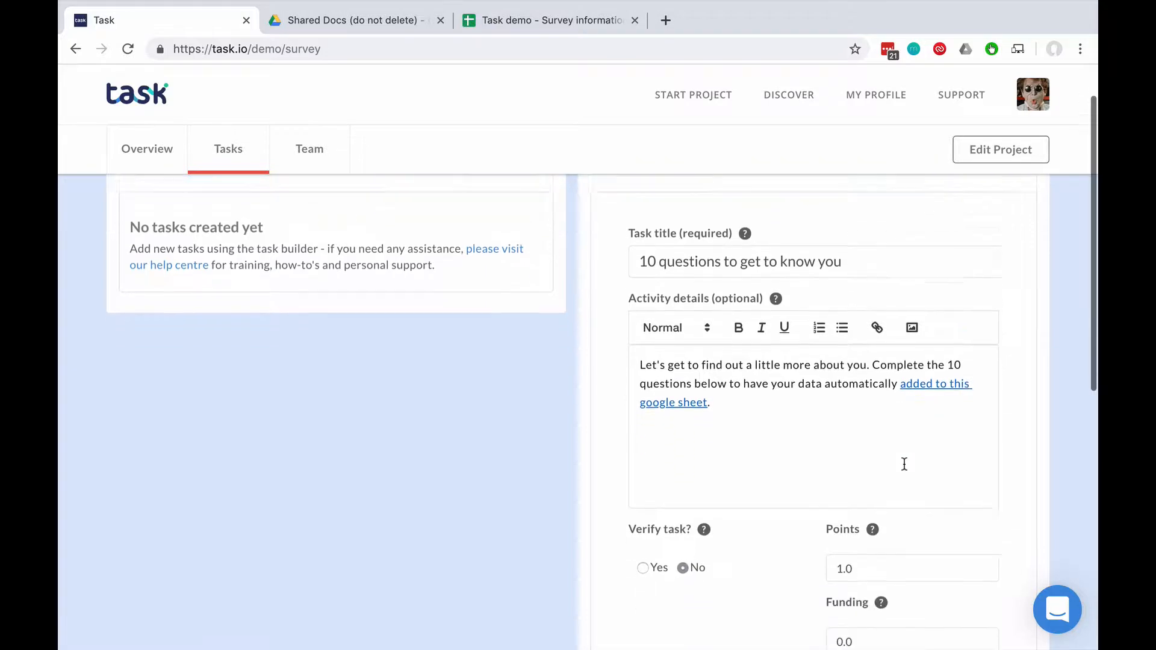
scroll(904, 463, down, 1)
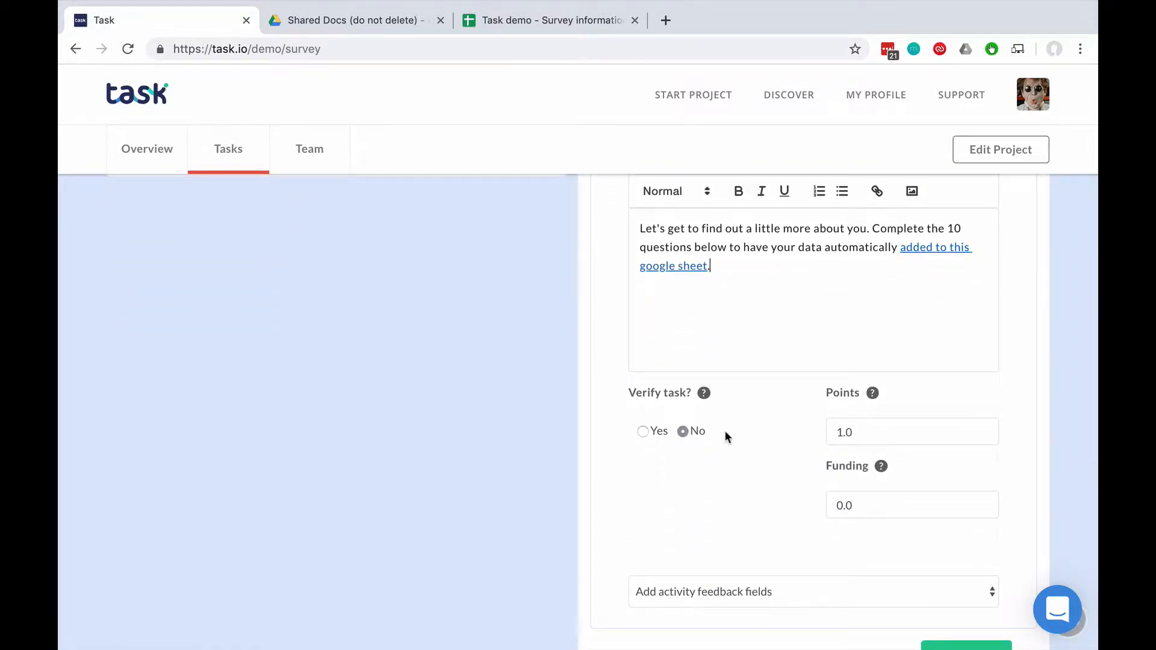
scroll(724, 433, down, 2)
scroll(872, 415, down, 4)
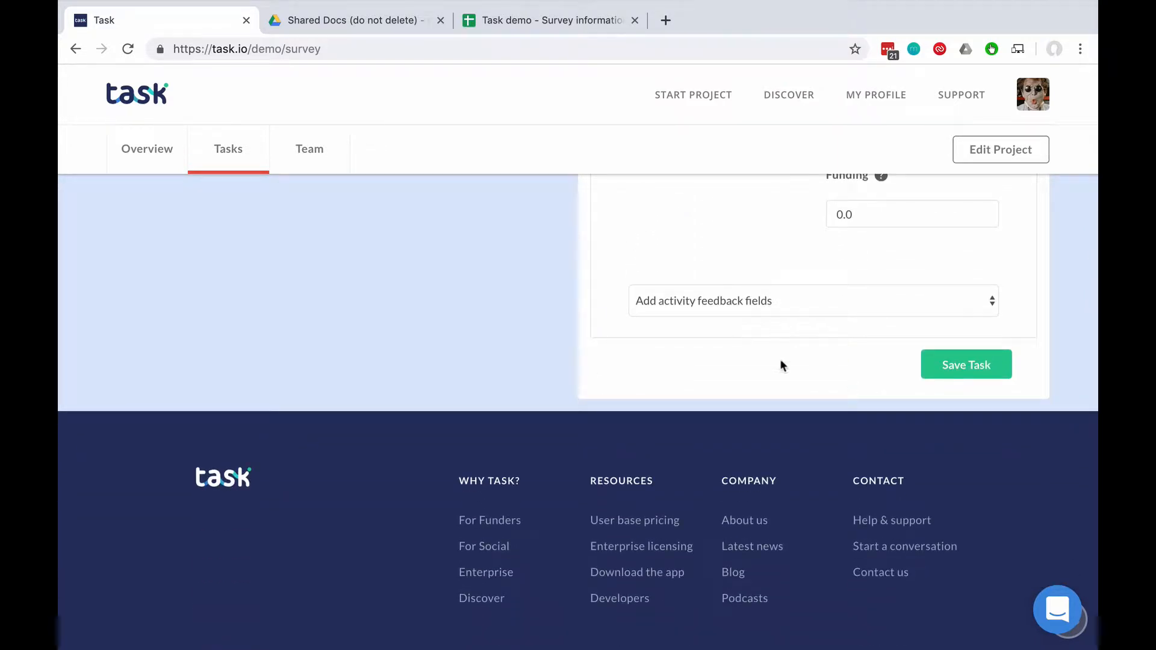
click(818, 304)
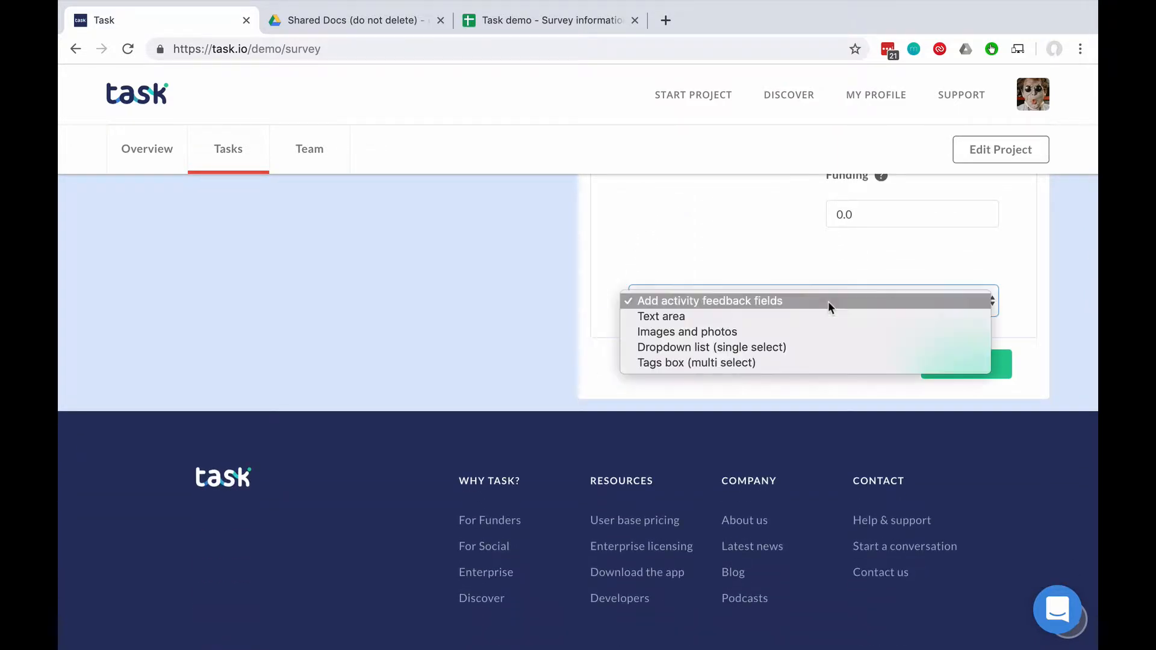
click(769, 347)
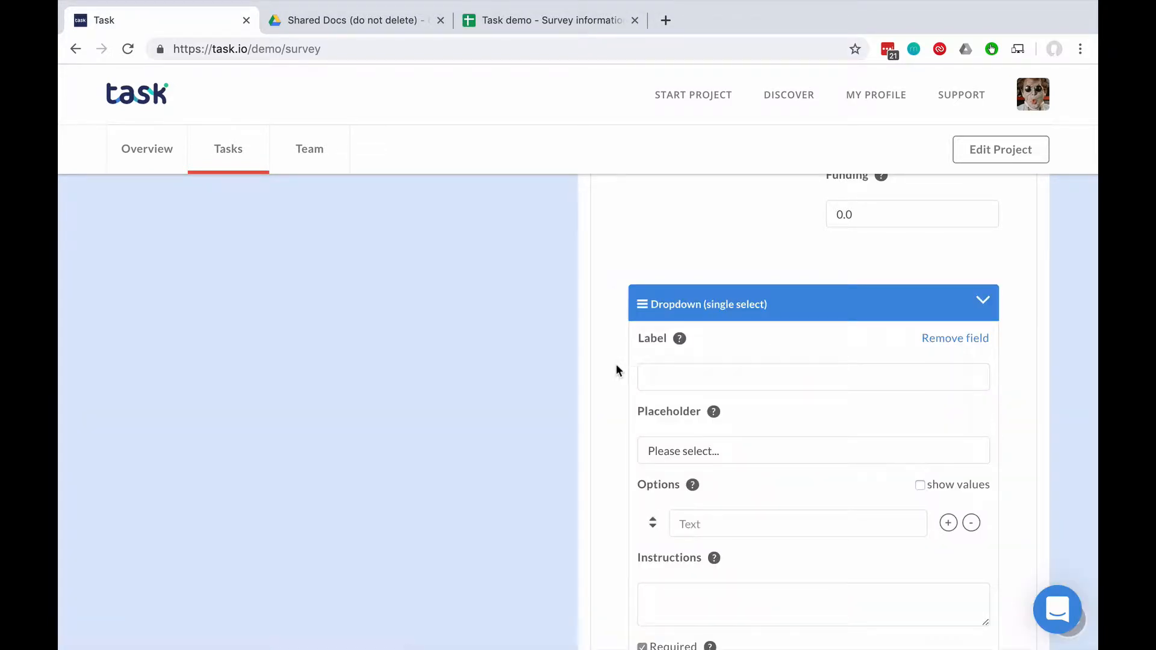
scroll(616, 365, down, 2)
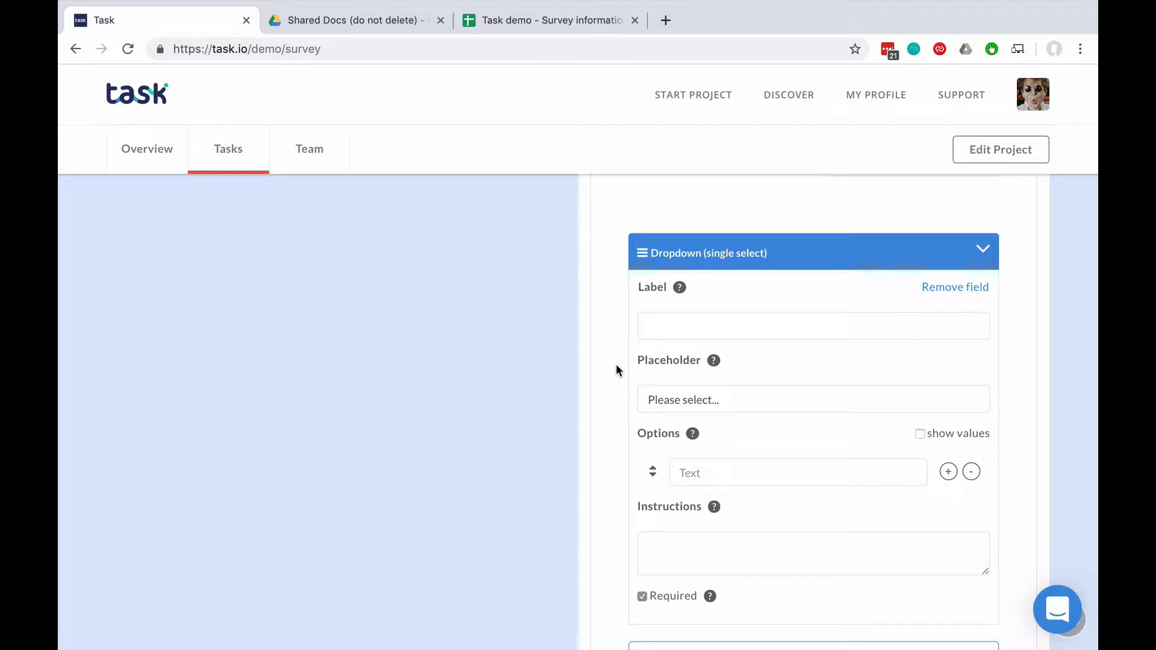
scroll(616, 364, down, 1)
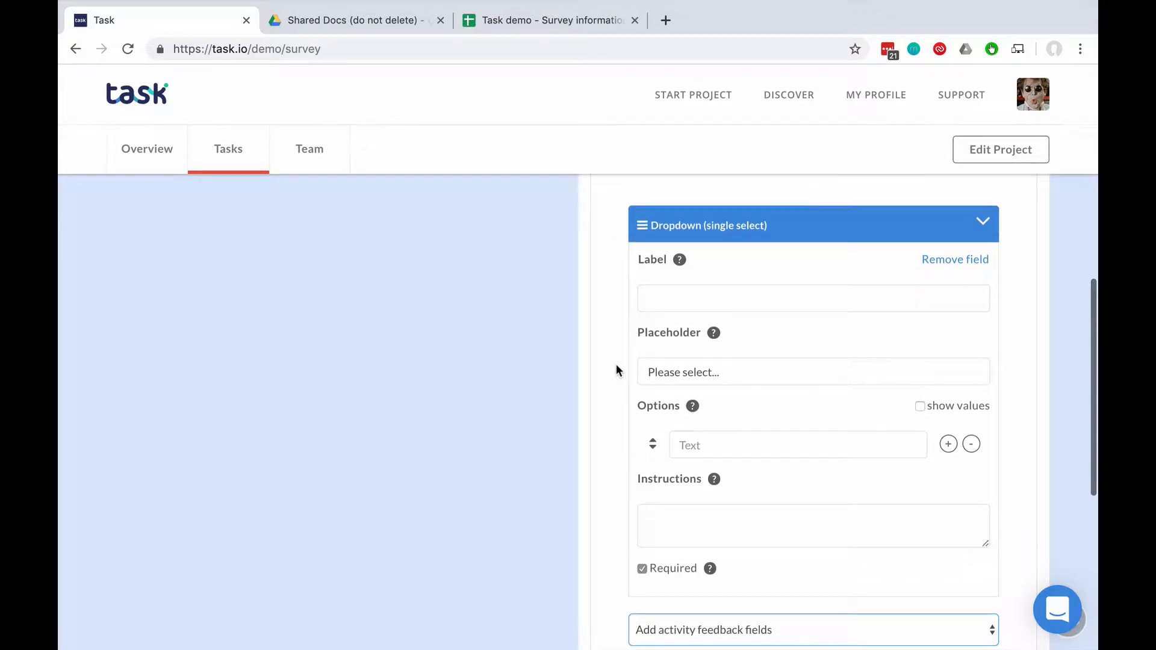
Copy the question in cell F1 of the survey sheet and use it as the dropdown's label: "Read on a Kindle or paperback book?"
click(549, 19)
click(636, 207)
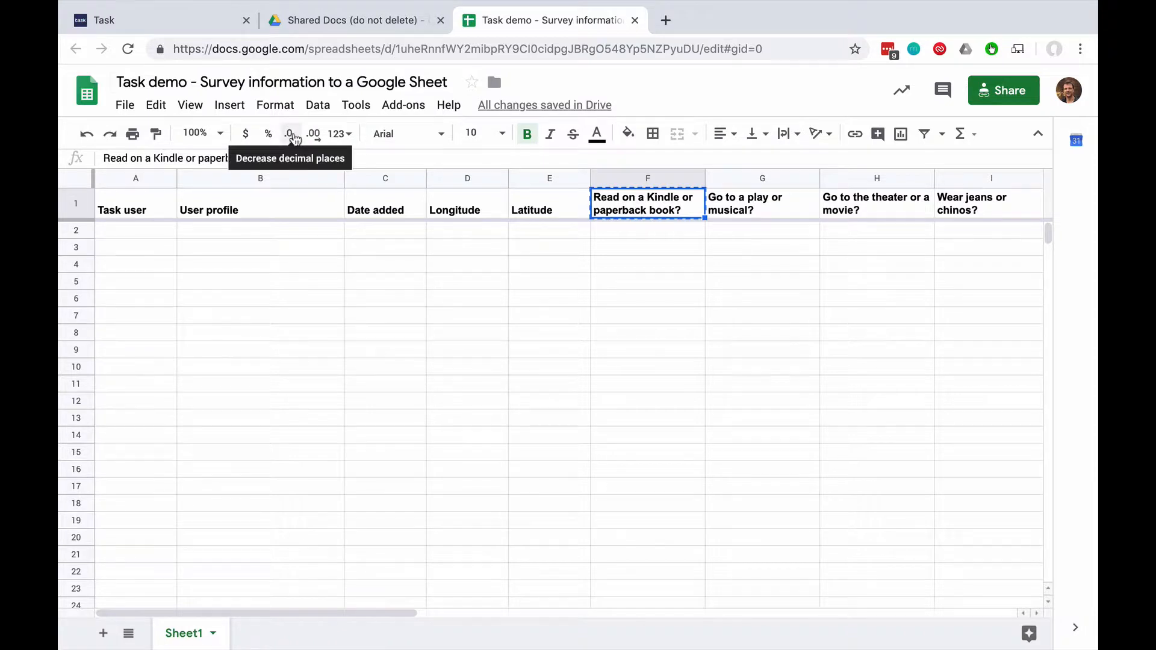
click(193, 18)
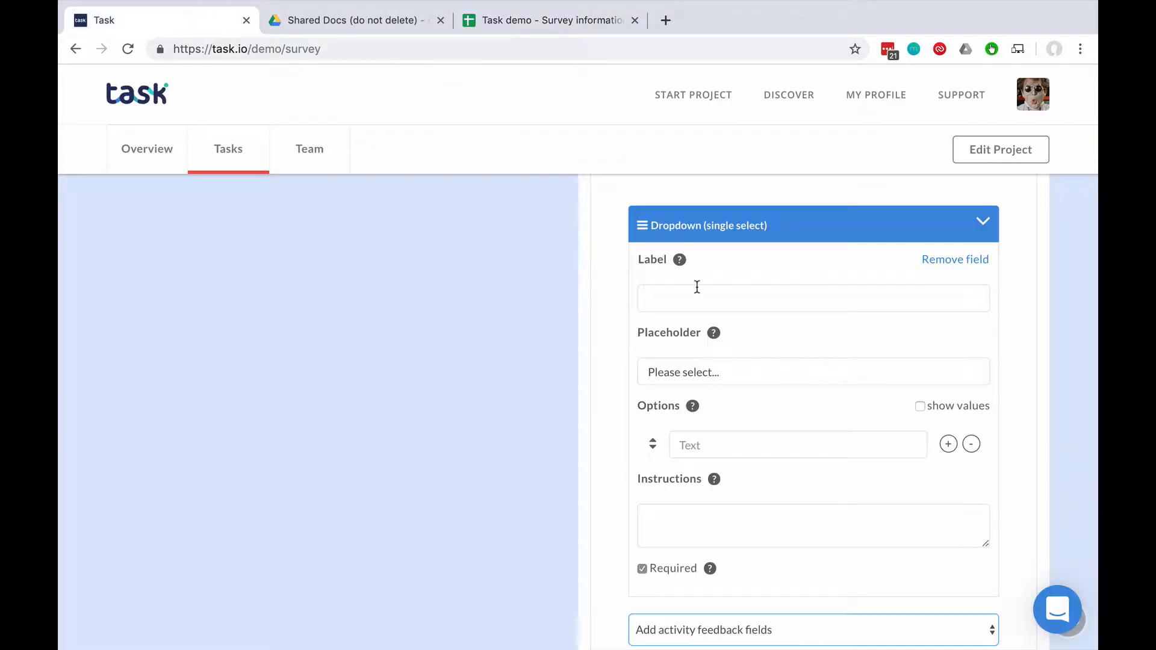
click(672, 288)
text(Read on a Kindle or paperback book?)
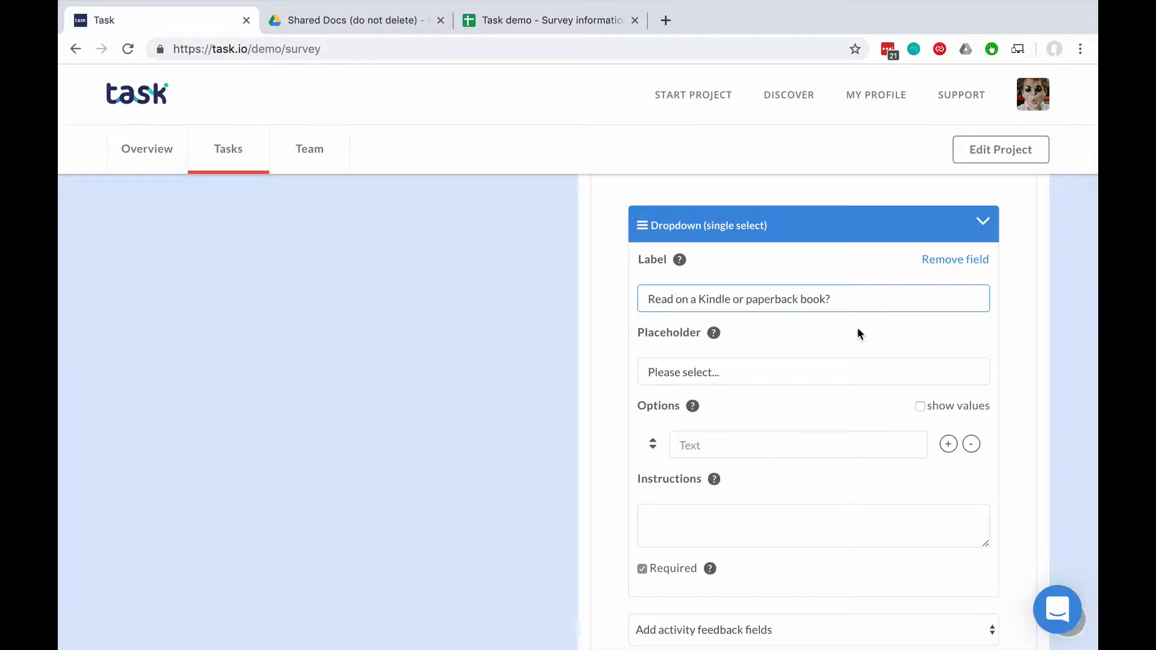
Give the Kindle or paperback dropdown two options: "Kindle" and "Paperback book"
scroll(856, 325, down, 2)
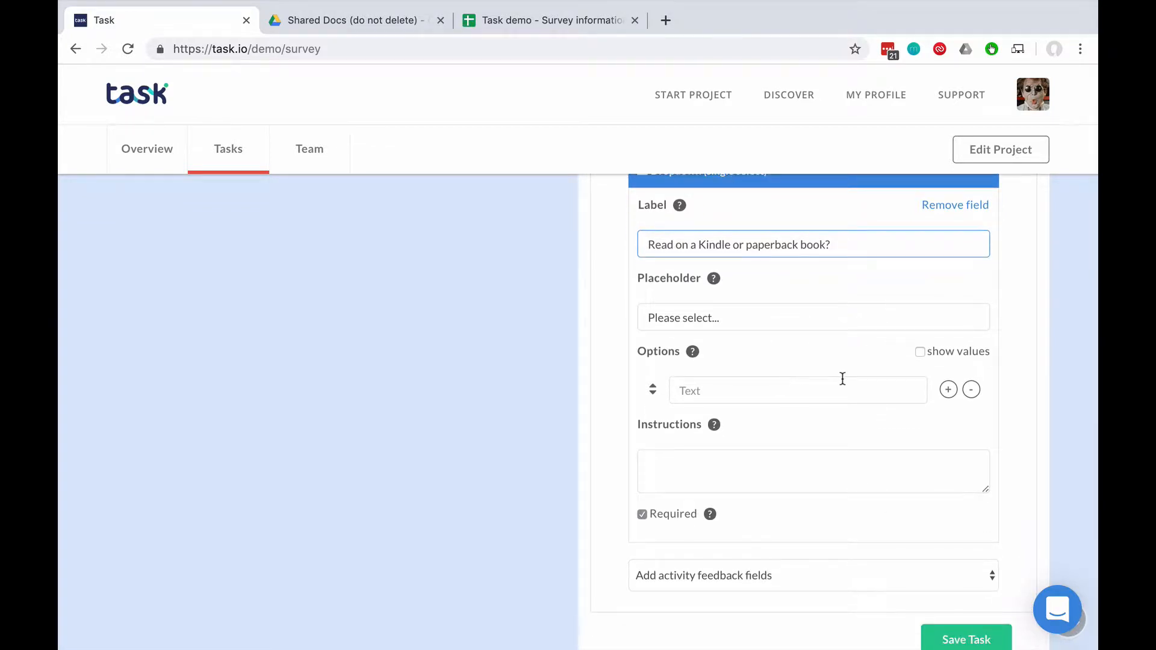
click(737, 392)
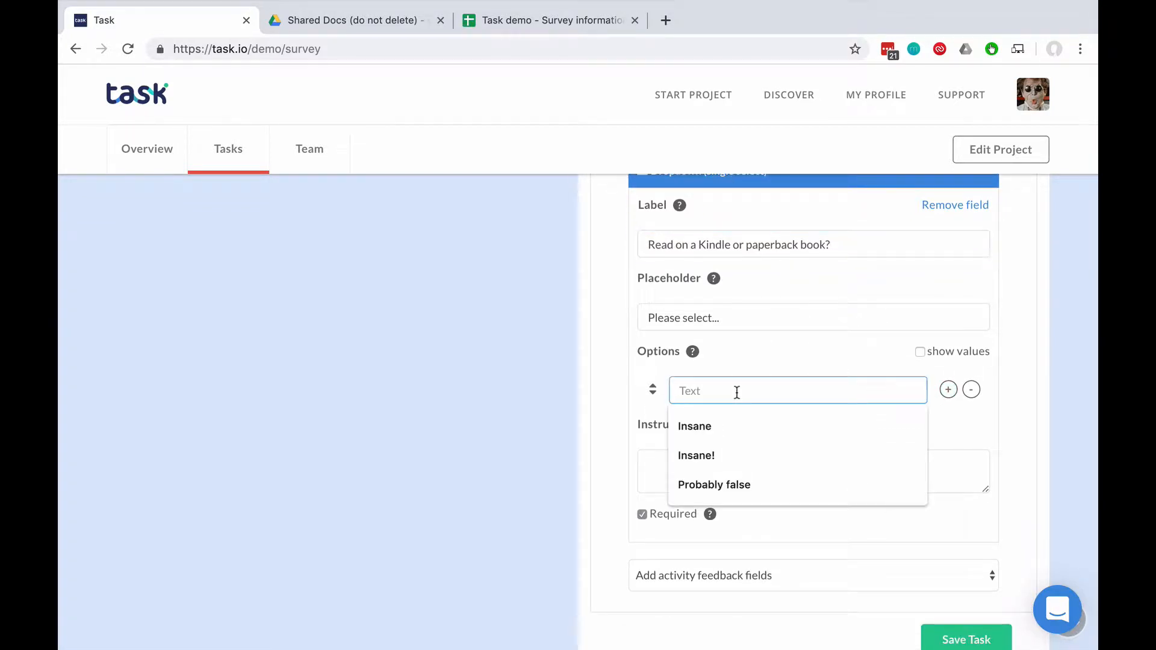
text(Kindle)
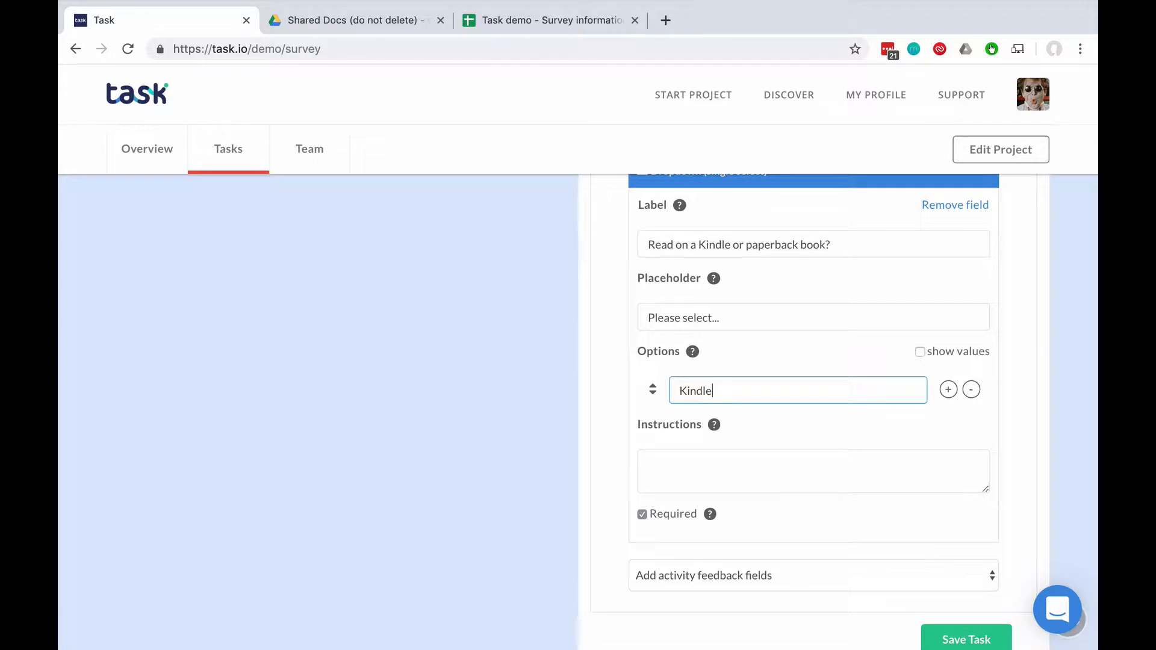
click(948, 389)
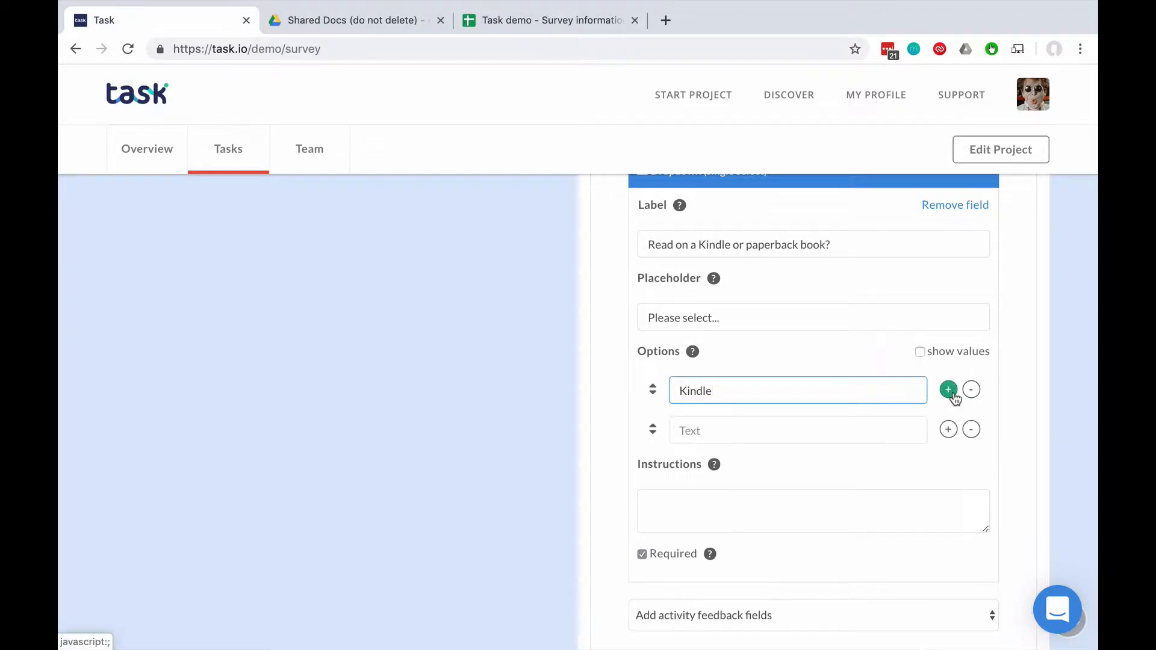
click(767, 435)
text(P)
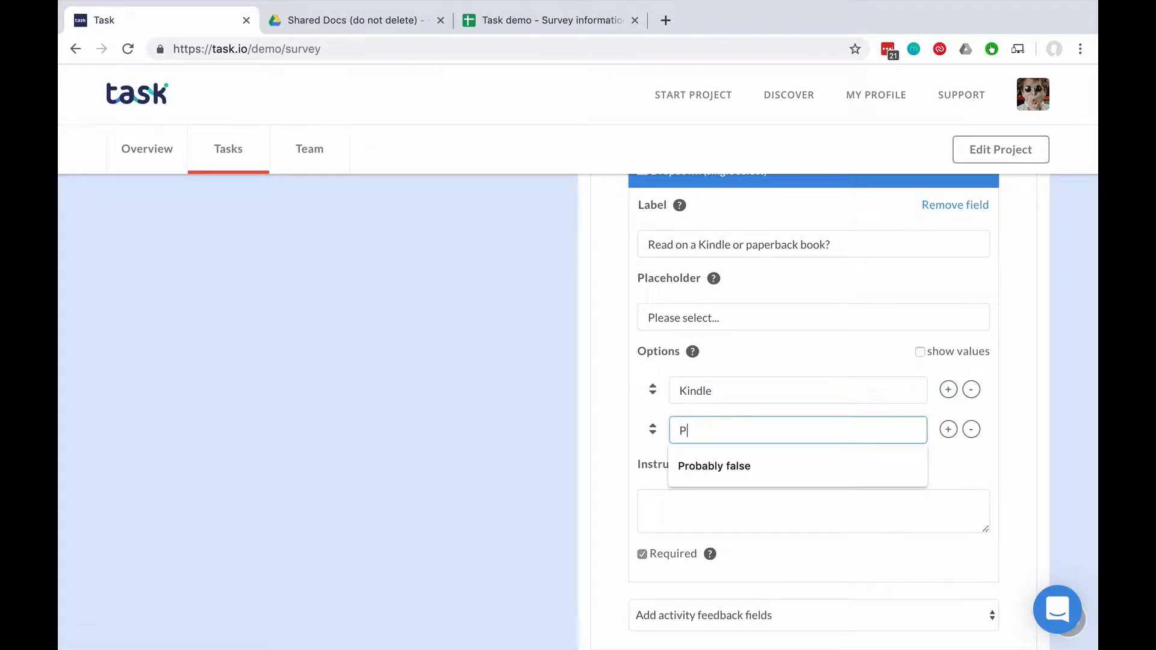
text(apare)
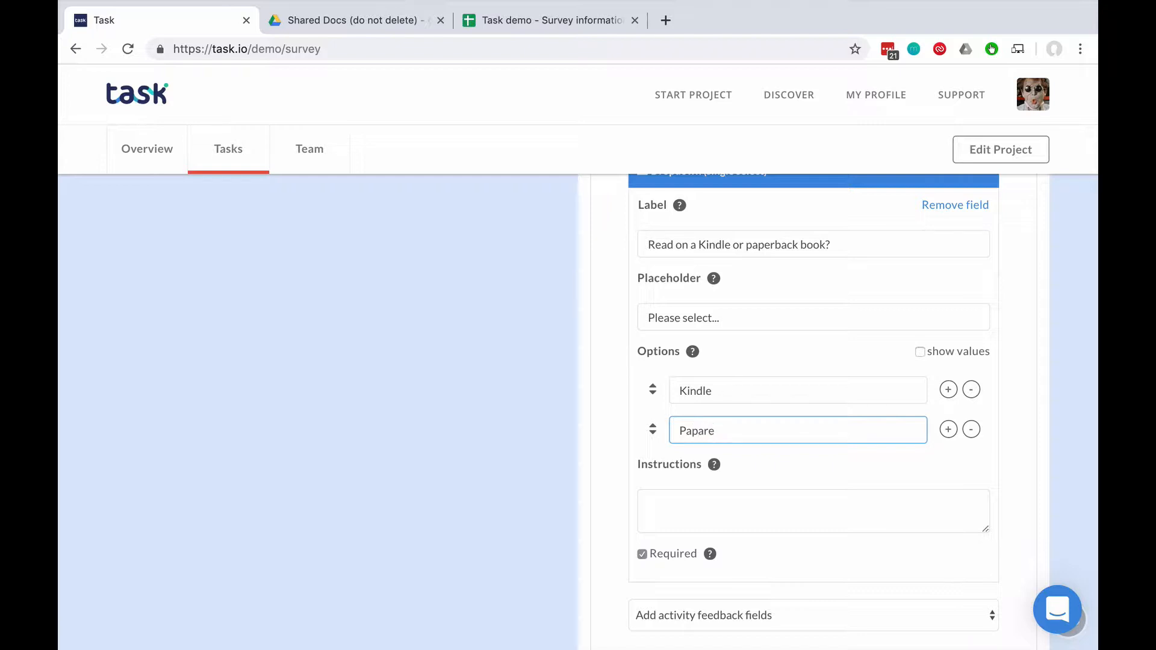
key(BackSpace)
key(BackSpace)
key(BackSpace)
text(er)
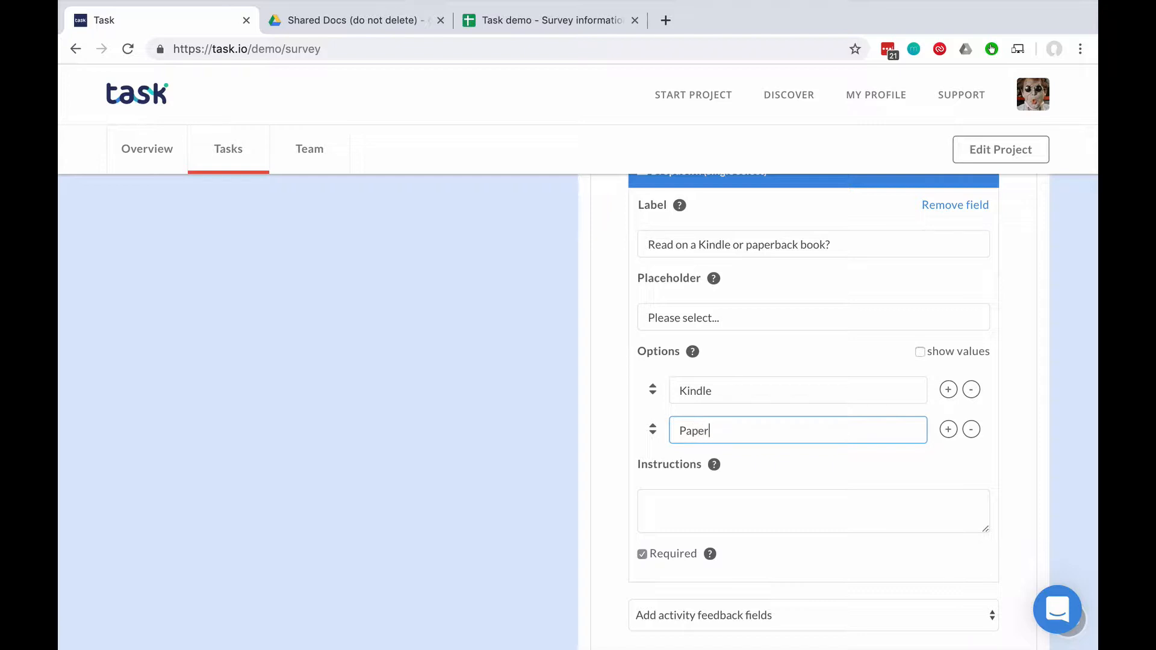
text(back book)
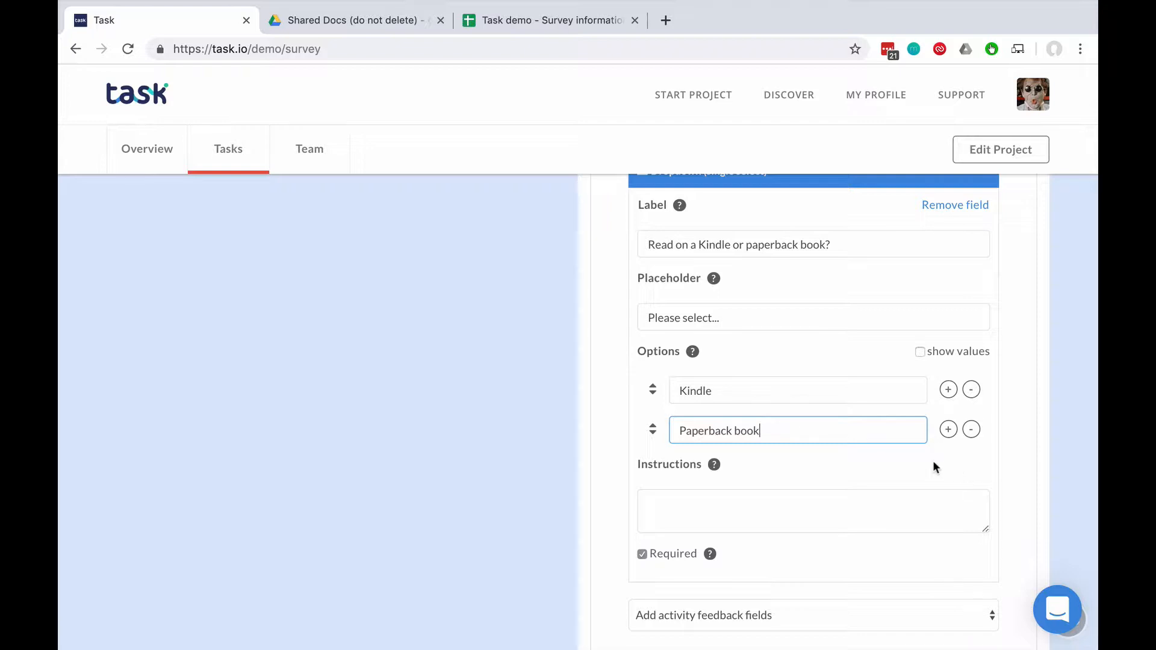
Collapse the completed "Read on a Kindle or paperback book?" dropdown field
scroll(933, 460, down, 1)
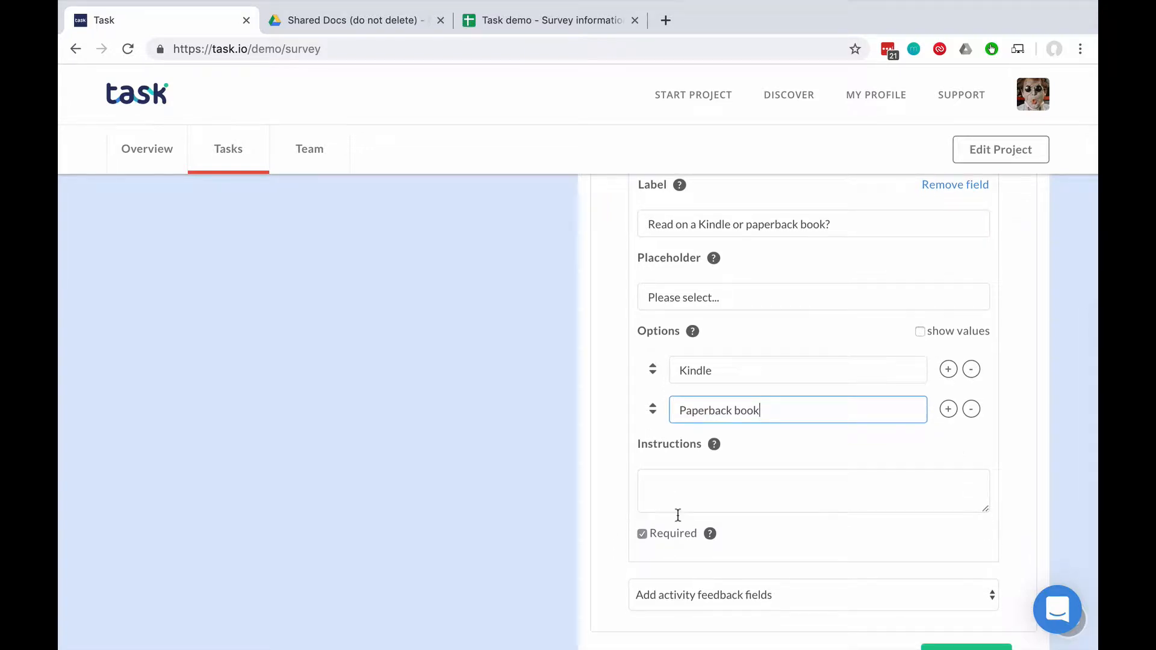
scroll(859, 469, up, 2)
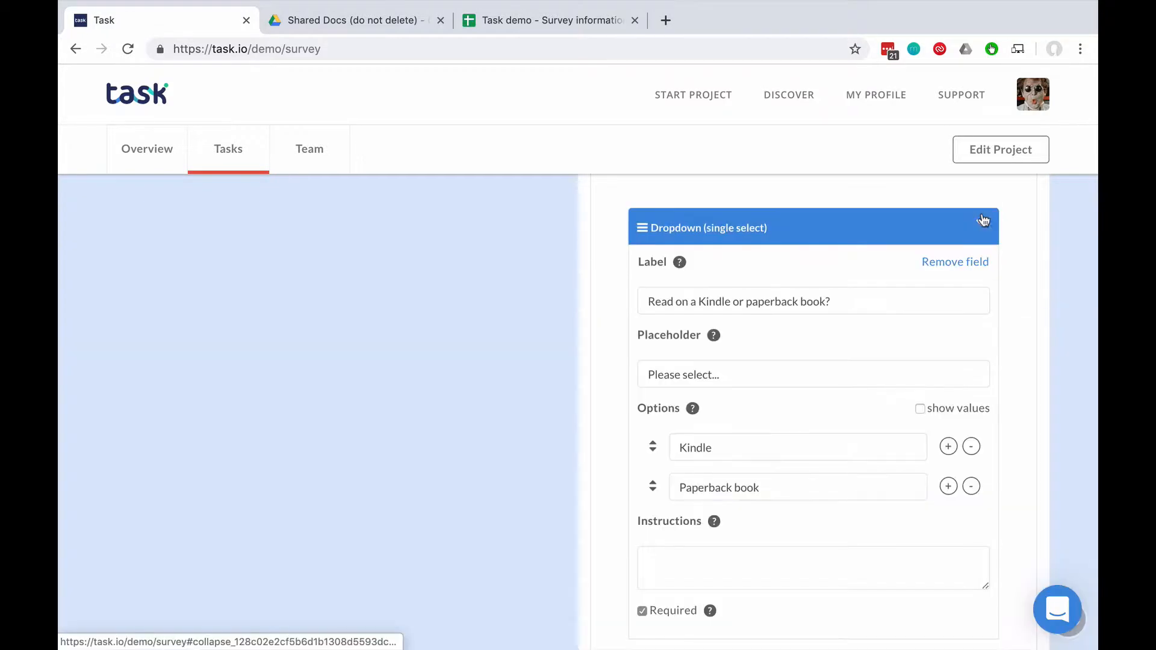
click(983, 218)
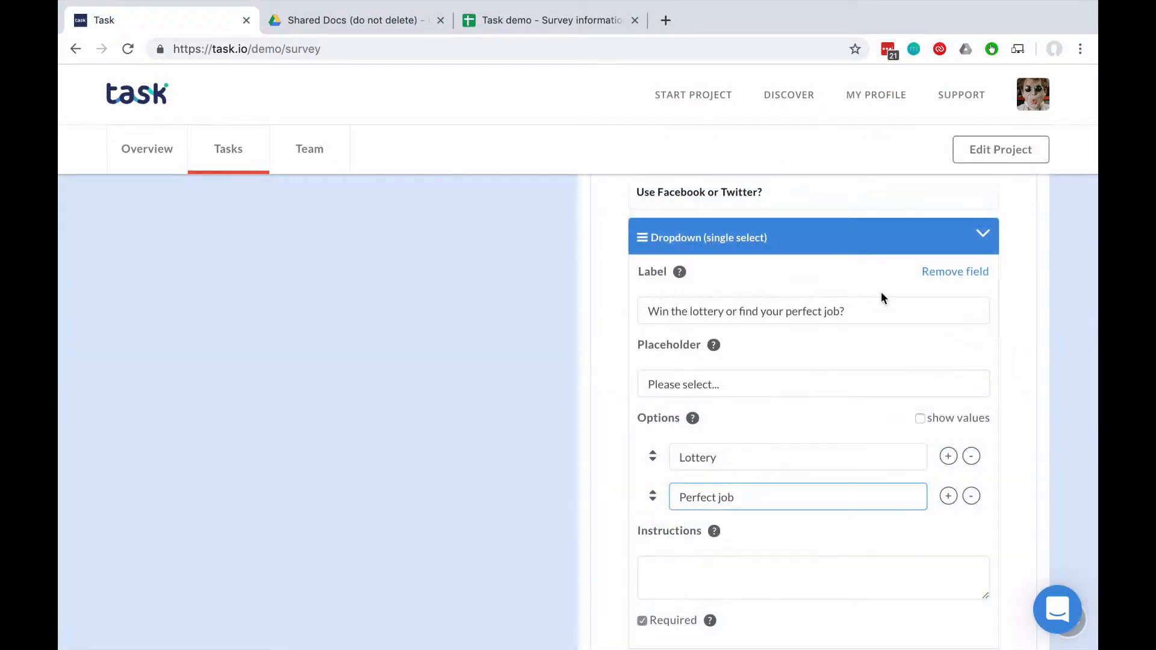
Review the list of dropdown questions and collapse the "Win the lottery or find your perfect job?" field
scroll(880, 291, up, 2)
scroll(882, 299, up, 10)
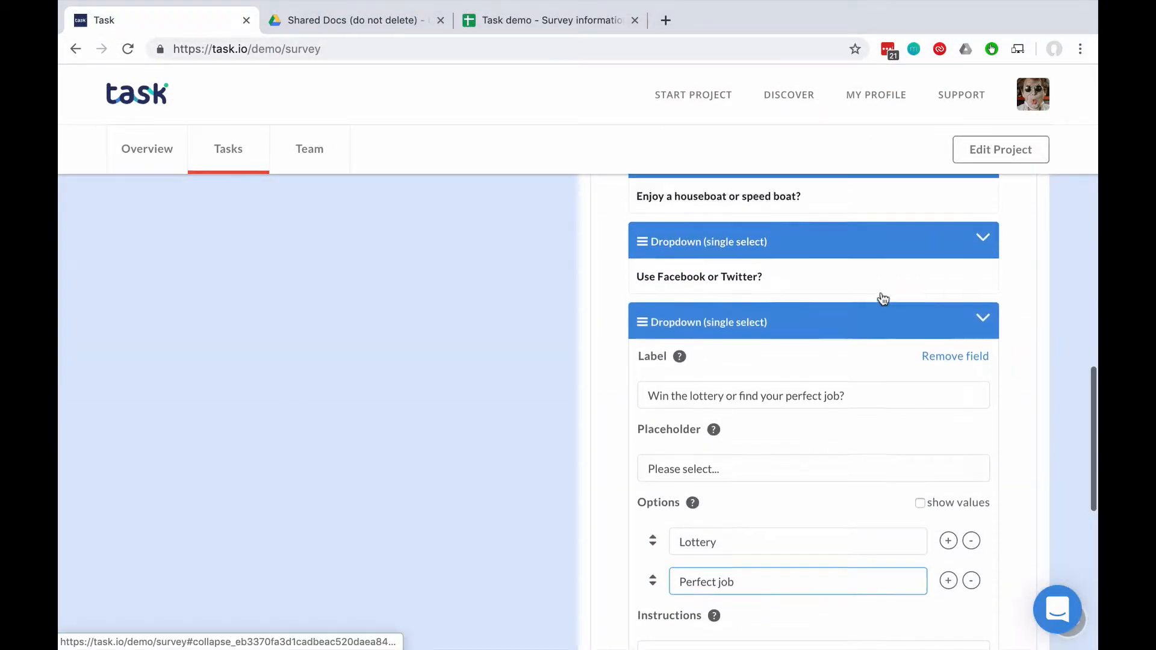
scroll(882, 300, down, 10)
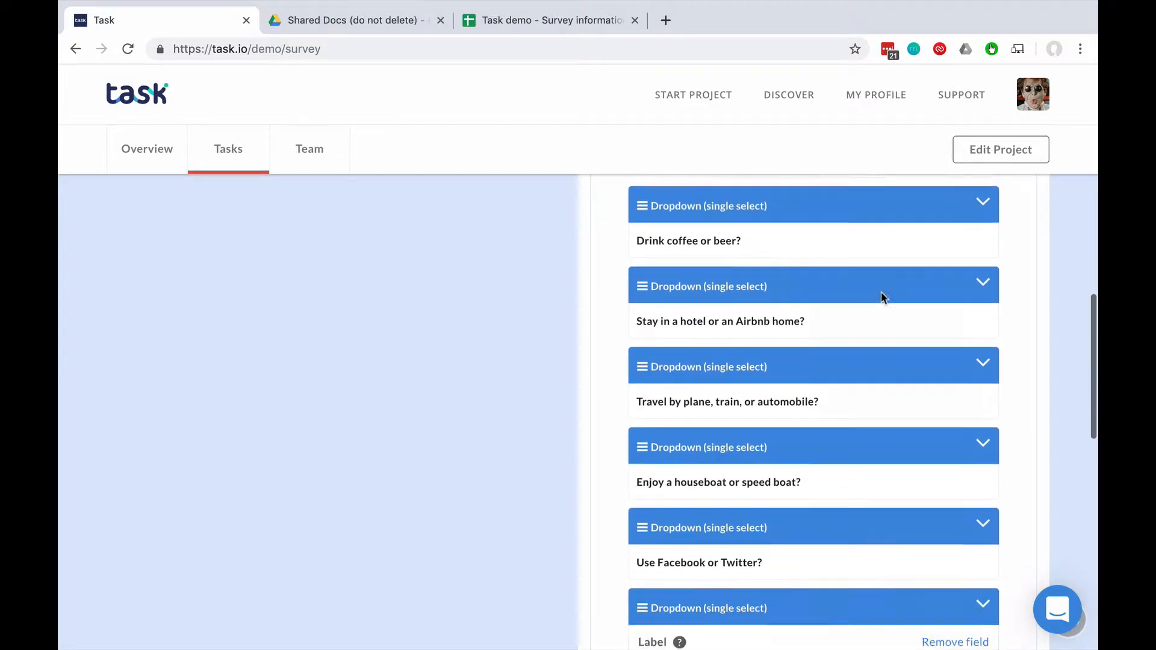
click(982, 298)
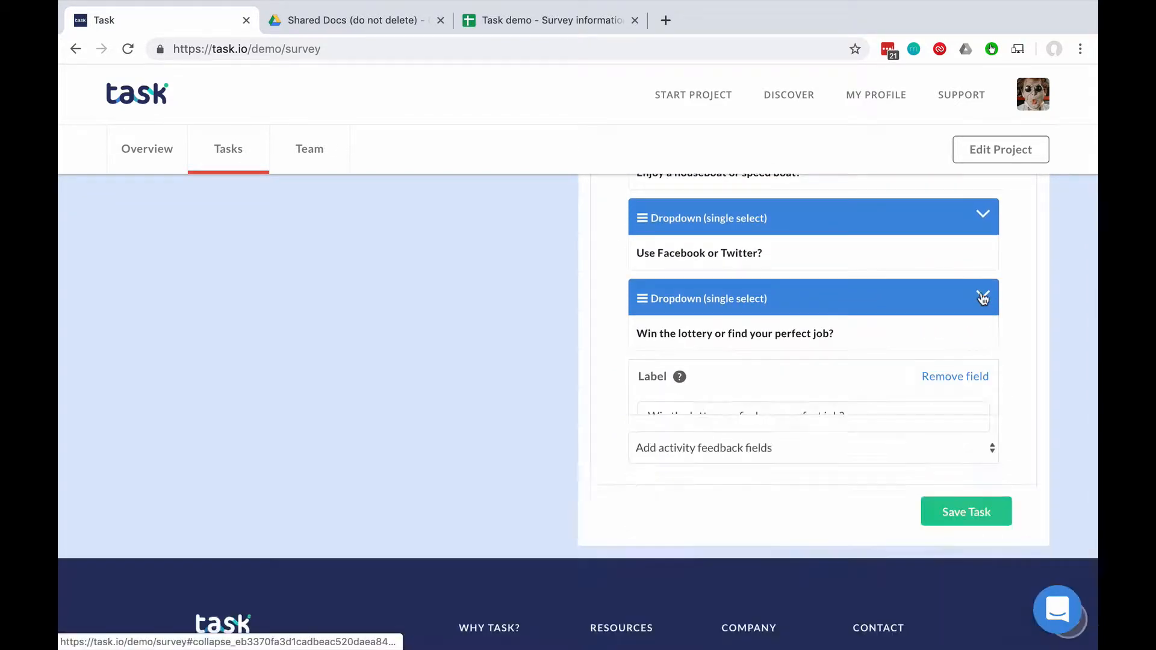
Compare the questions with the survey sheet's column headers and save the 10-question task
click(558, 19)
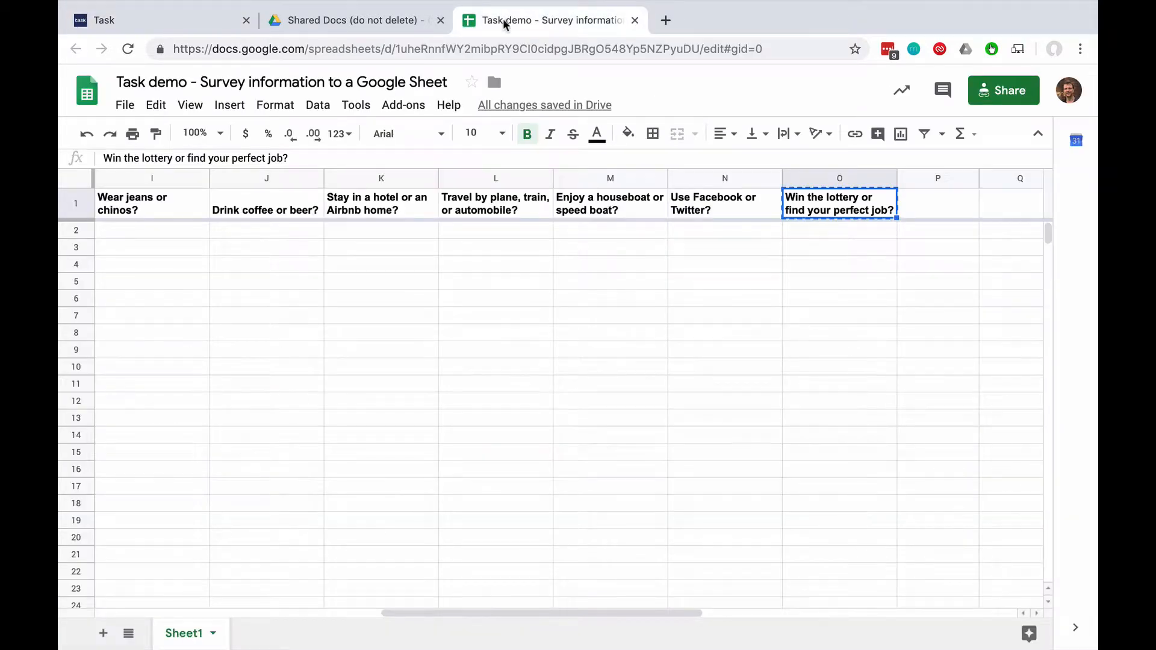
click(207, 20)
scroll(847, 248, down, 2)
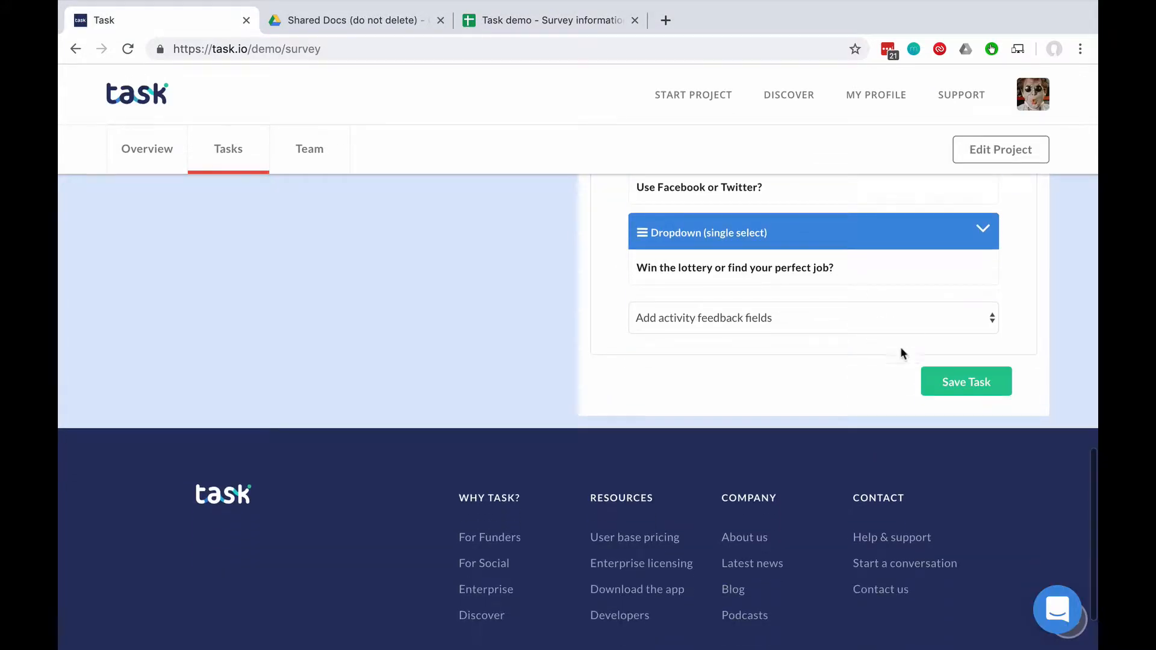
click(966, 379)
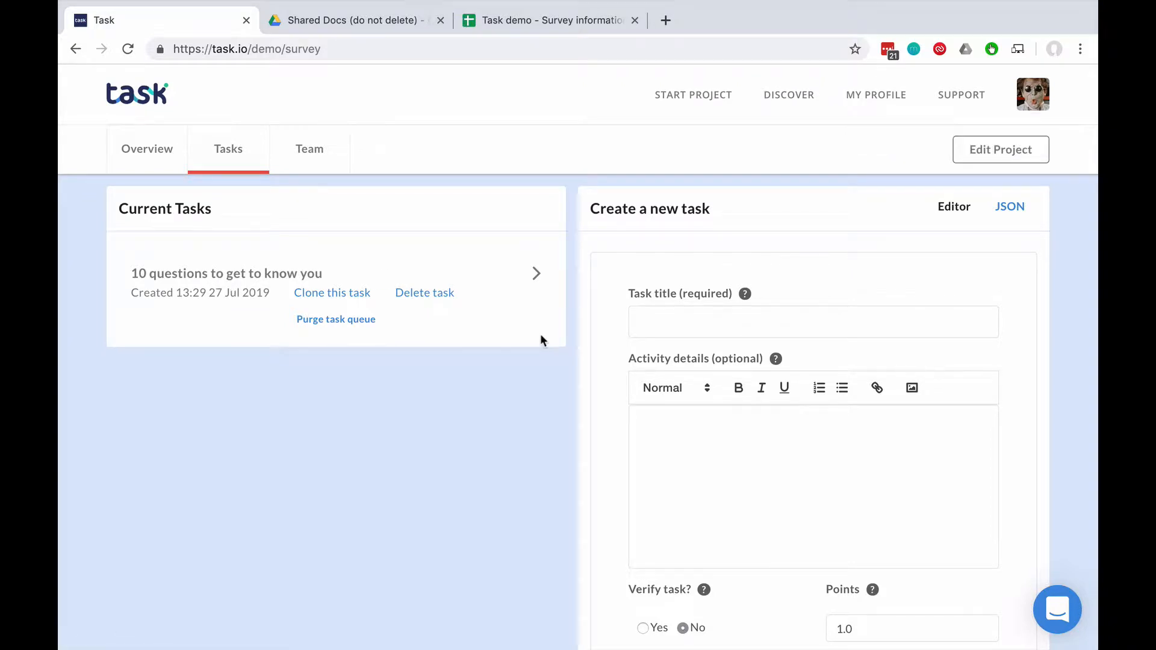
Add the bullet "Using Zapier to send completed task data to other applications" to the activity details of the new "Notes on the tutorial" task
click(685, 329)
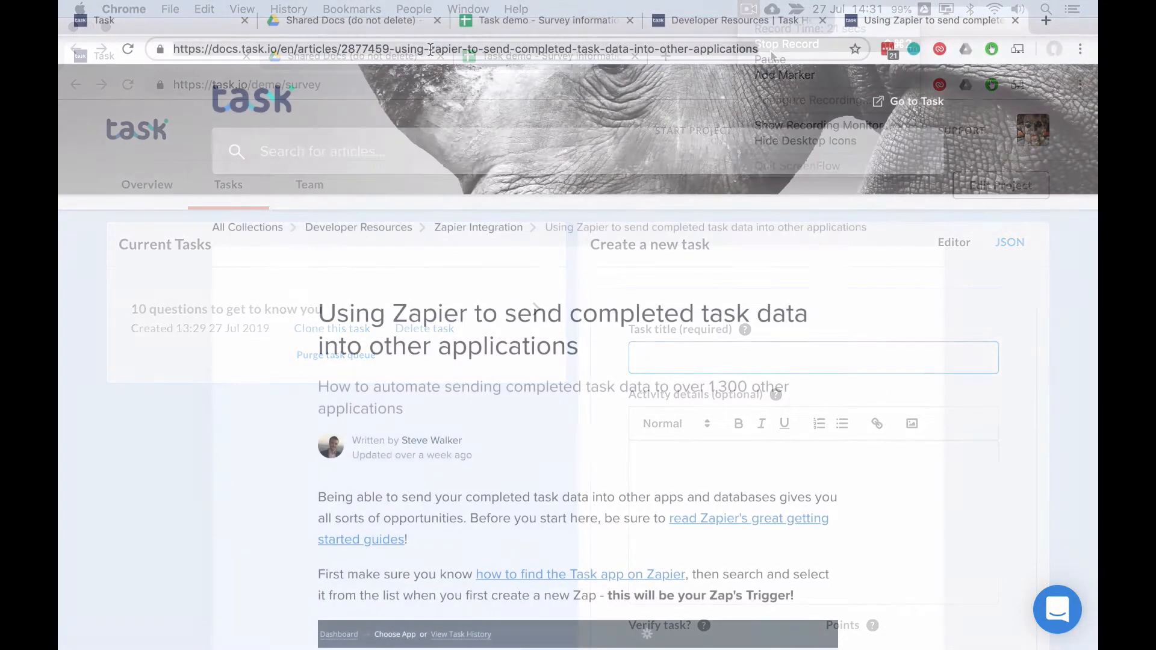
click(189, 16)
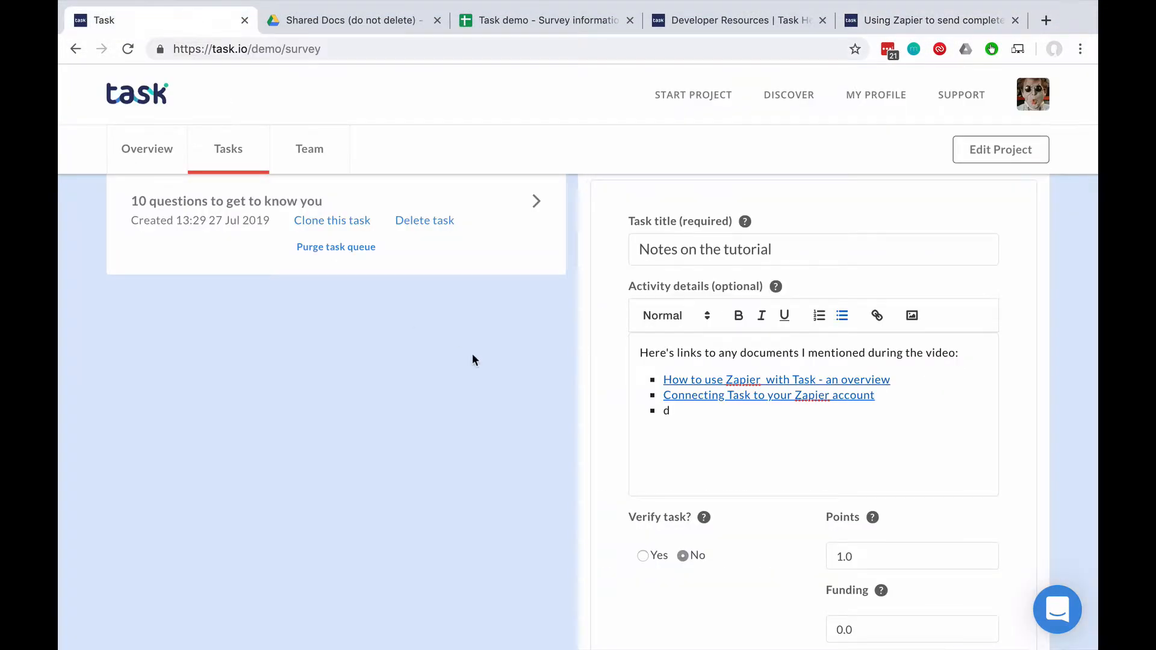
key(shift+Left)
text(Using Zapier to sedn )
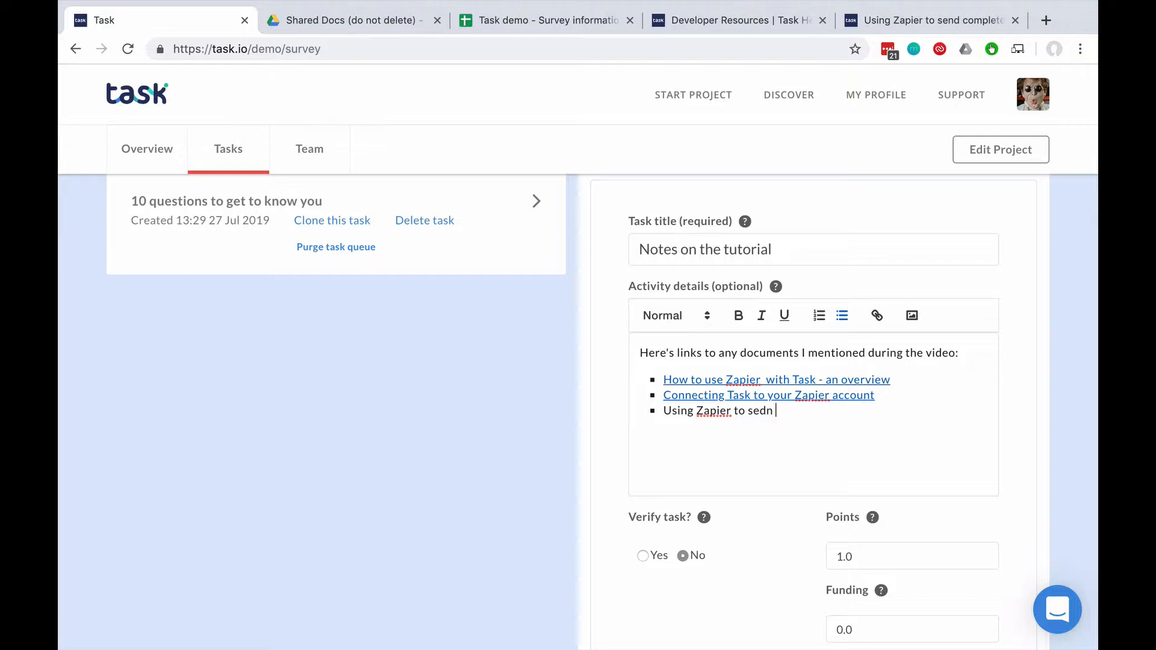
key(BackSpace)
key(BackSpace)
key(BackSpace)
text(nd completed task data to other)
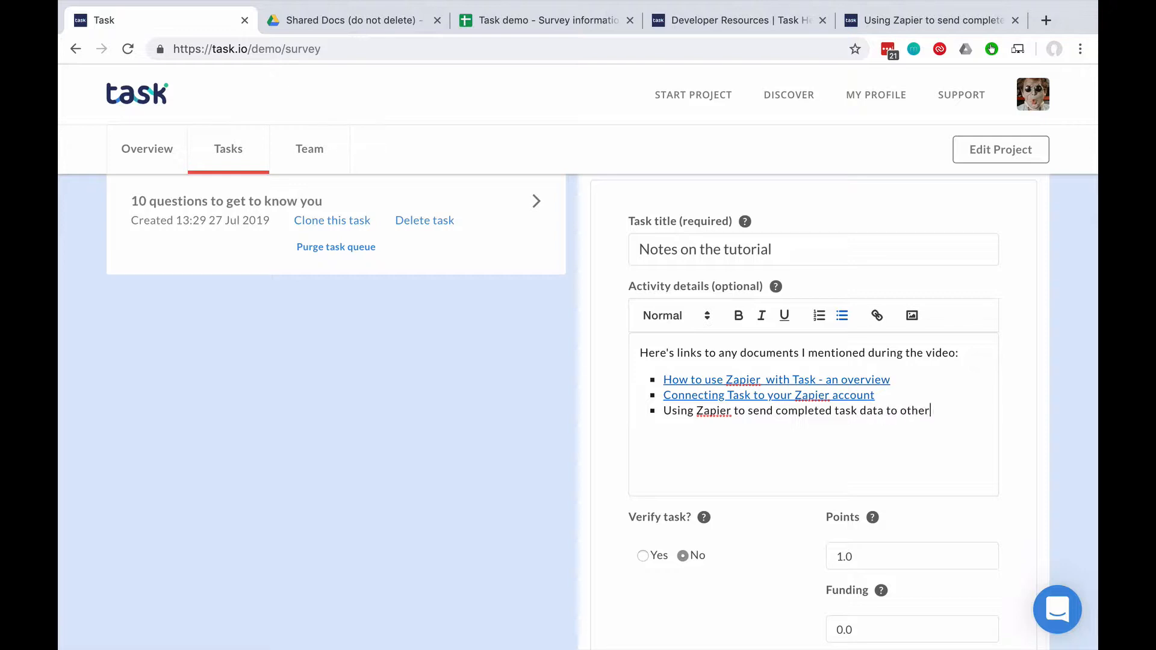
text( applicaitons)
key(BackSpace)
key(BackSpace)
key(BackSpace)
key(BackSpace)
text(tion)
Link the third bullet to the copied address of the Zapier help article and save the "Notes on the tutorial" task
drag(662, 411, 998, 411)
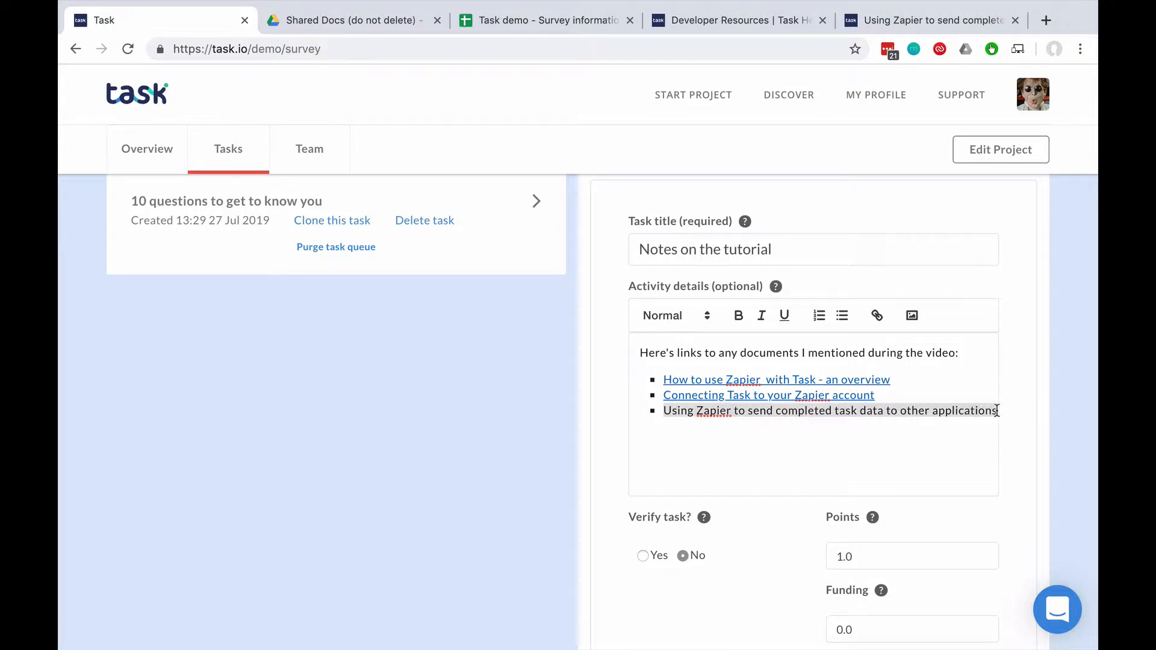
click(877, 315)
key(ctrl+v)
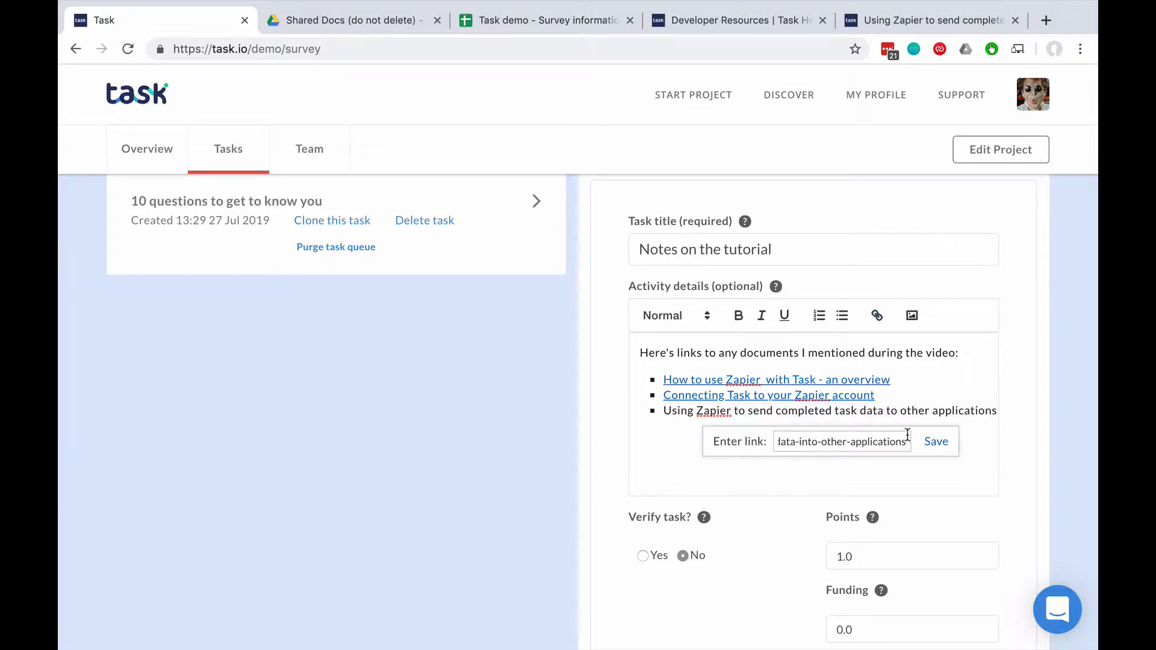
click(937, 444)
click(878, 425)
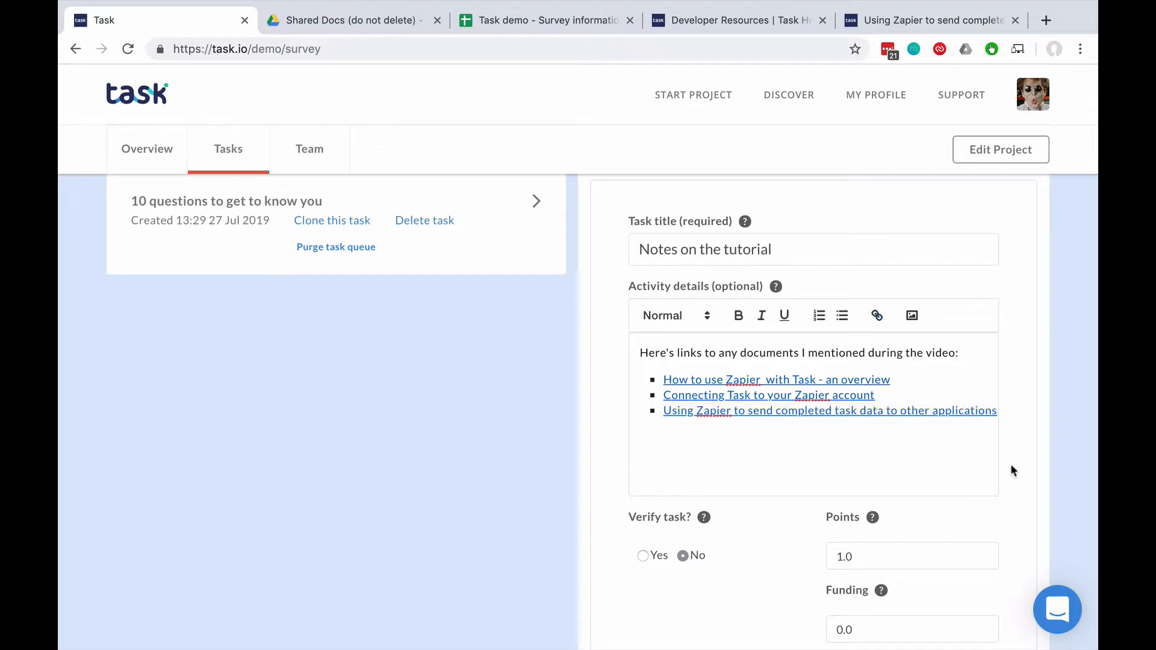
scroll(1011, 467, down, 4)
click(977, 547)
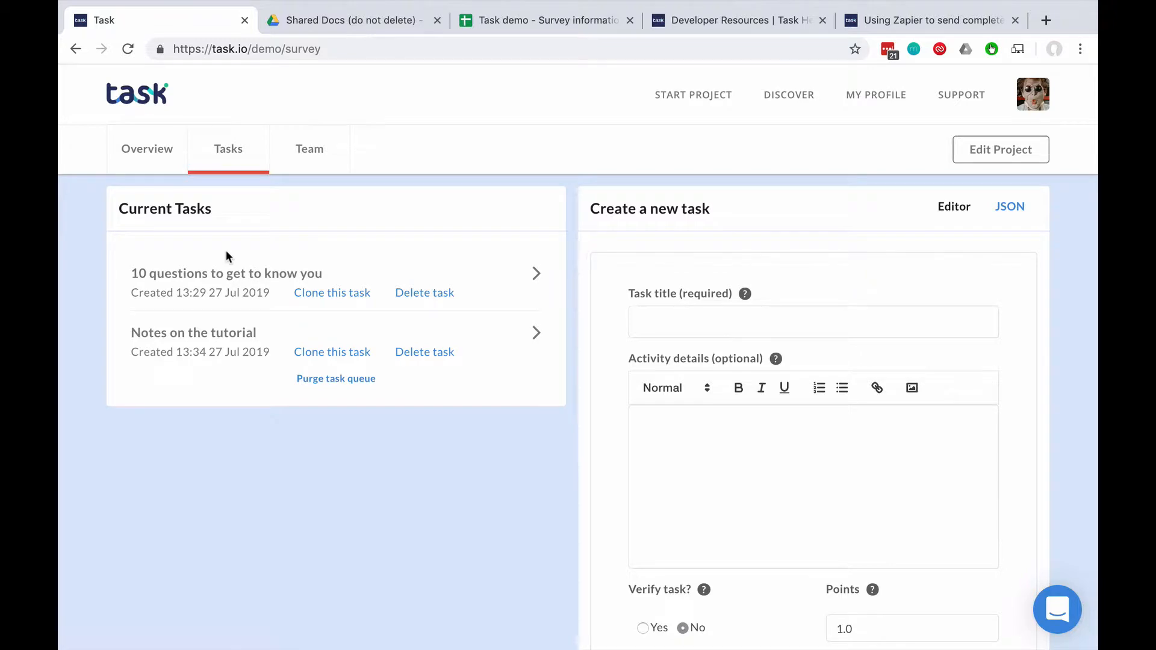
Check the survey sheet's column headers, starting from the "Task user" column
click(543, 23)
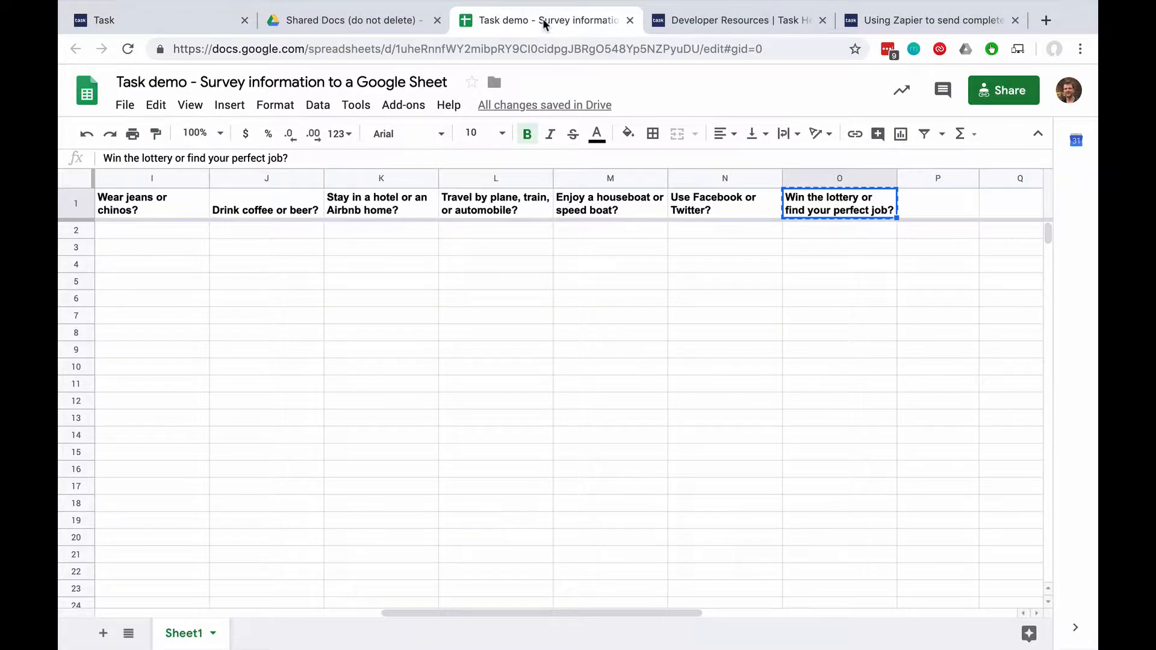
scroll(444, 212, left, 10)
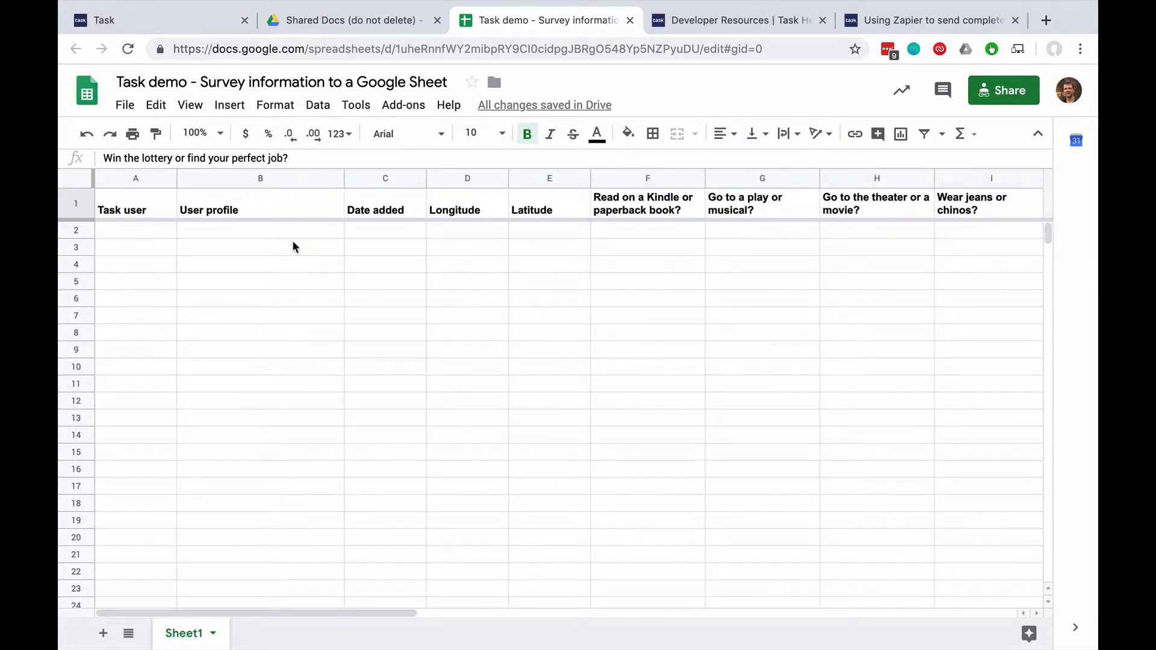
click(294, 246)
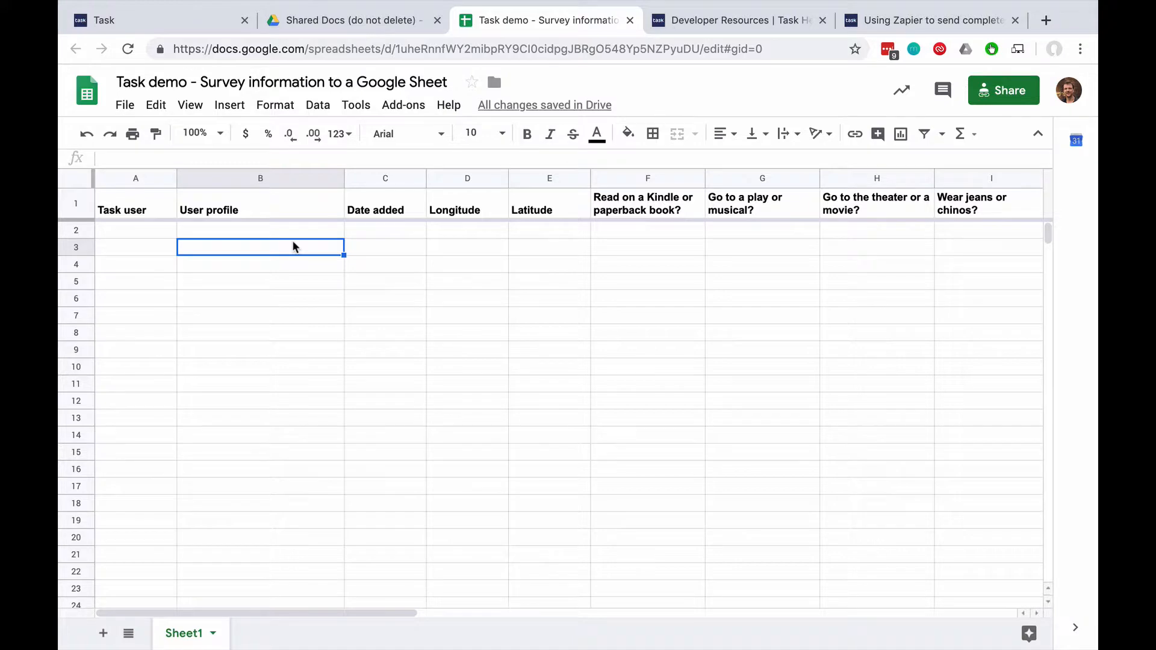
Open the "10 questions to get to know you" task for editing in Task and examine its JSON definition alongside the editor view
click(200, 21)
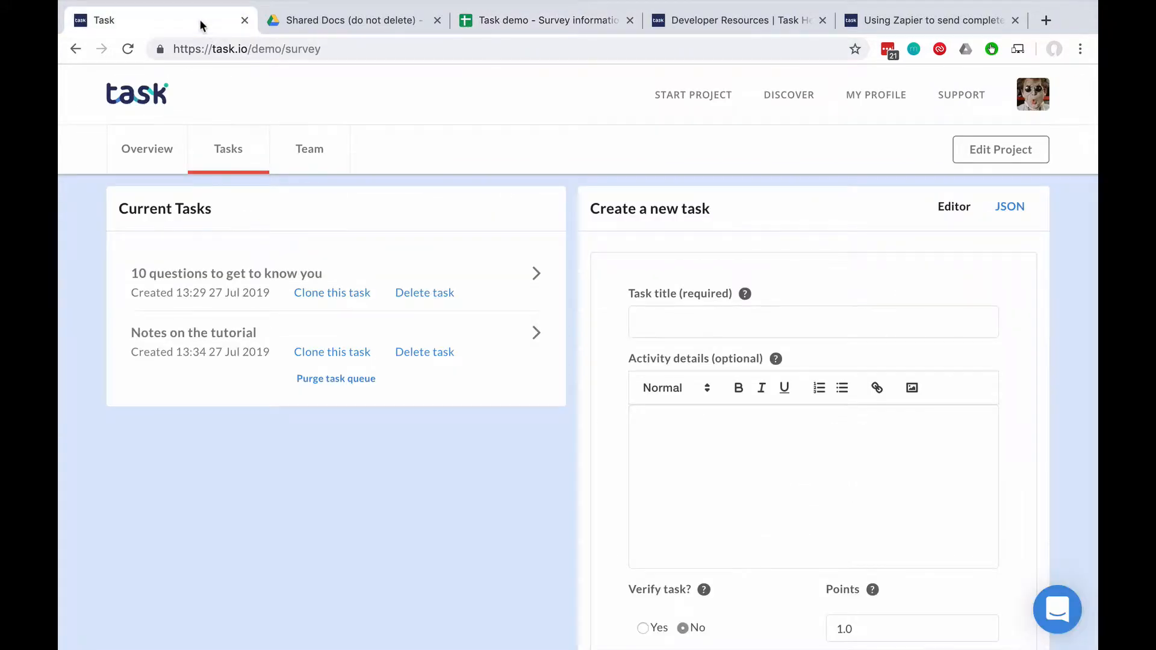
click(234, 281)
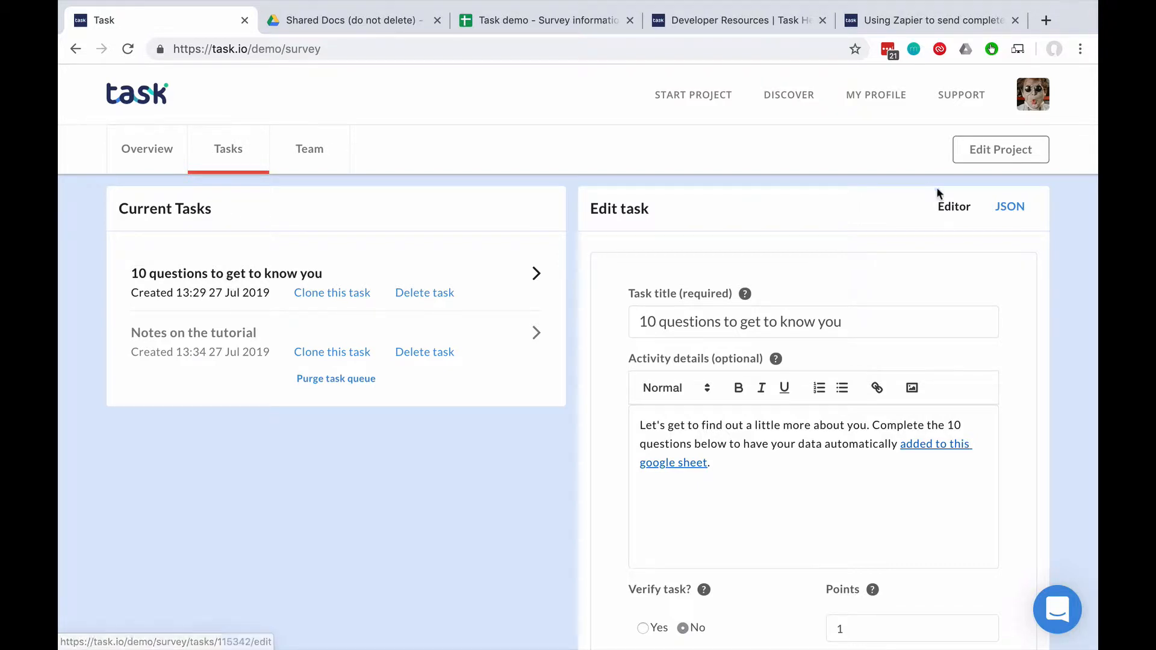
click(1009, 207)
scroll(895, 381, down, 3)
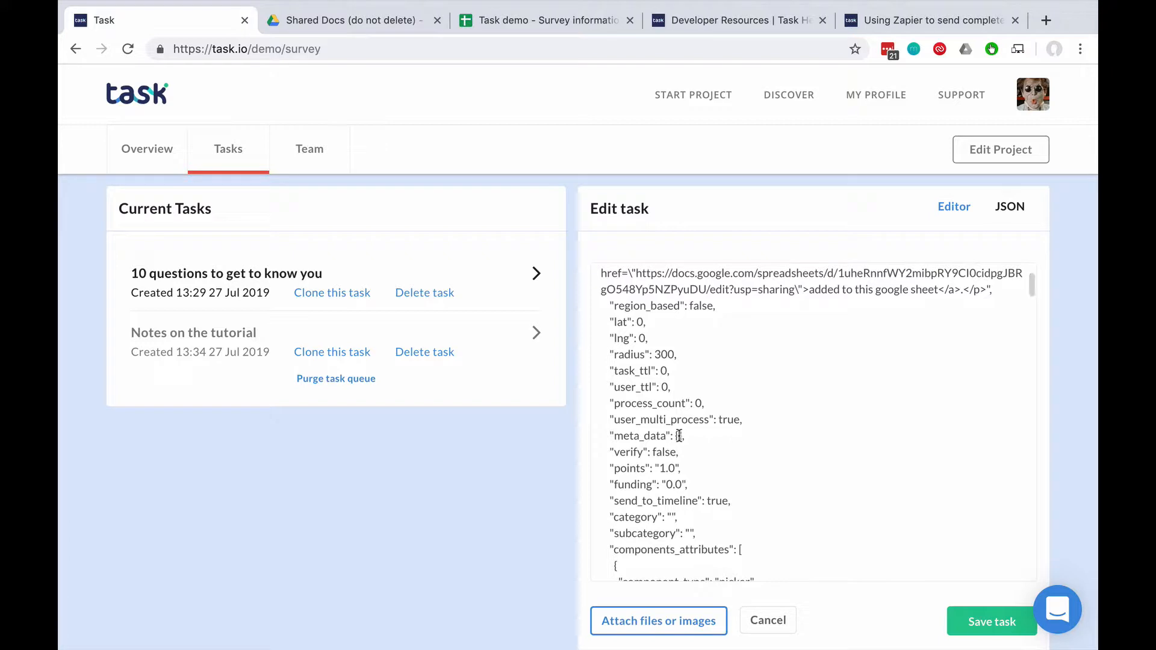
click(953, 207)
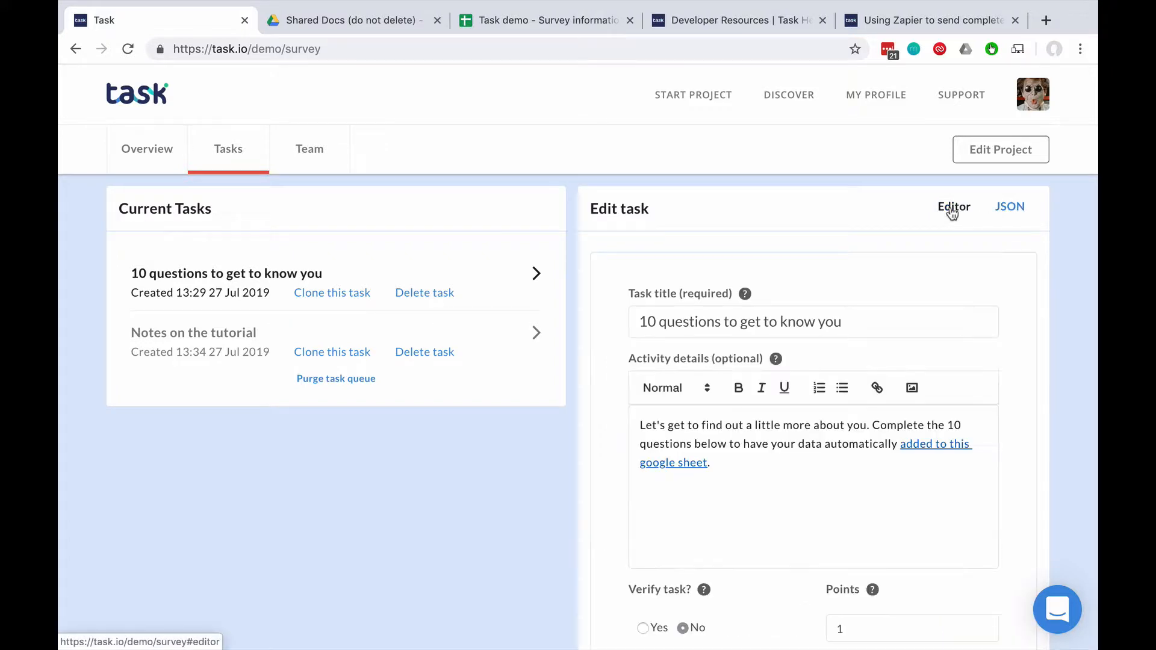
click(1014, 208)
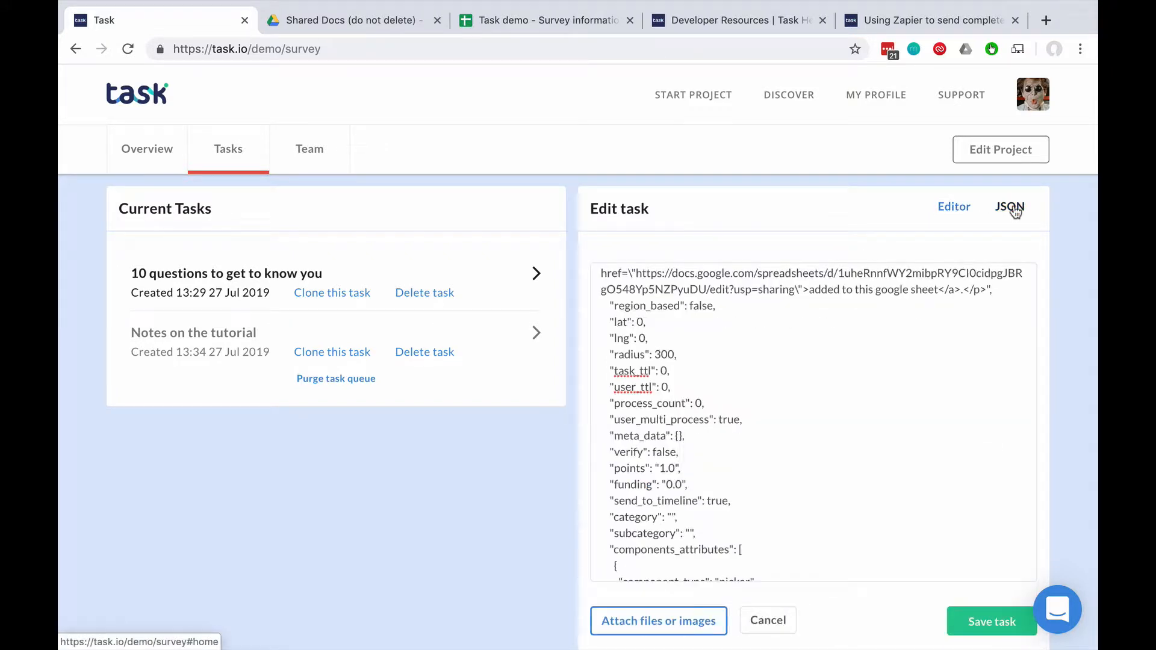
scroll(720, 391, down, 1)
scroll(721, 391, up, 3)
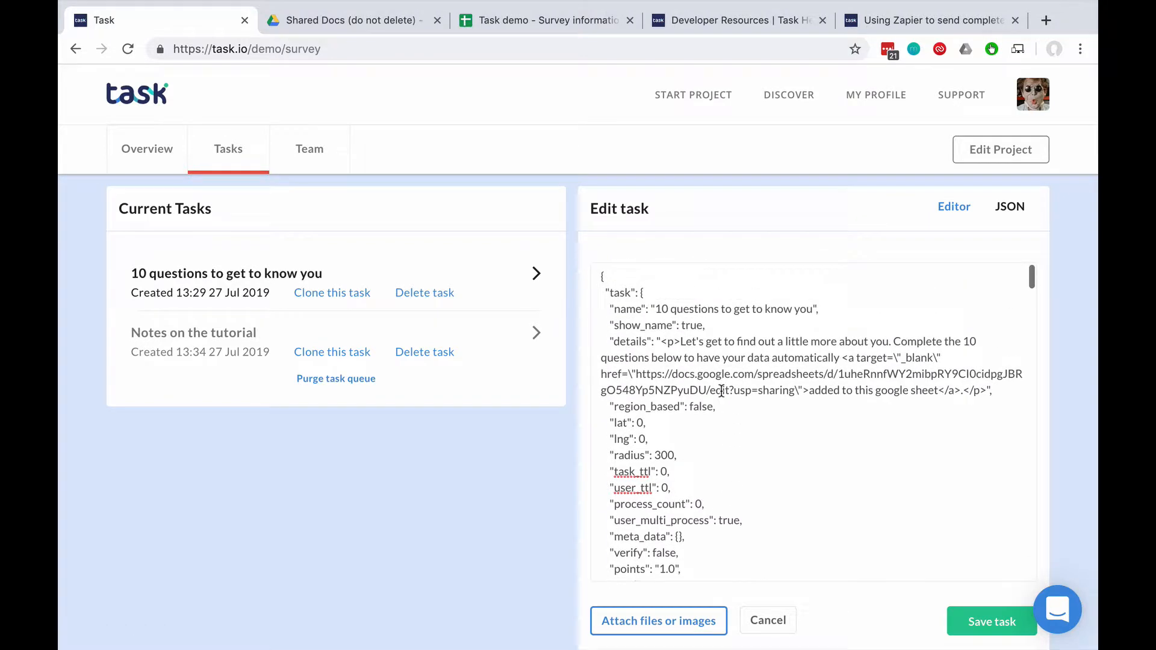
scroll(721, 392, down, 3)
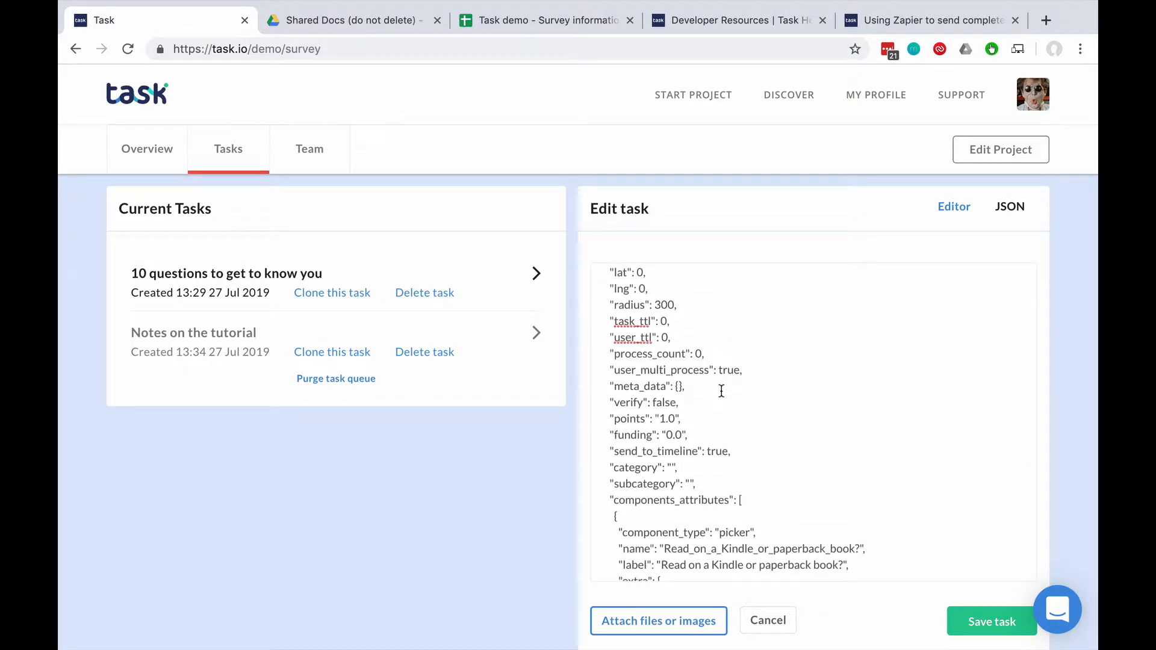
Add "task_survey": "yes" to the meta_data object in the survey task's JSON definition and save the task
scroll(721, 391, down, 2)
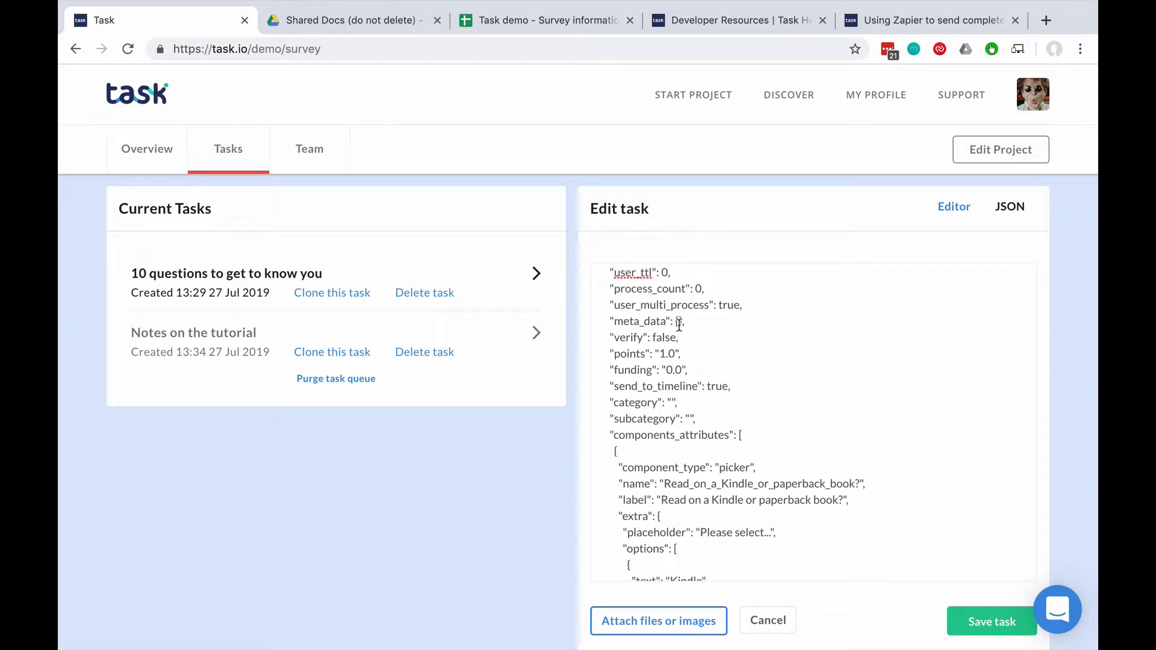
drag(687, 321, 605, 321)
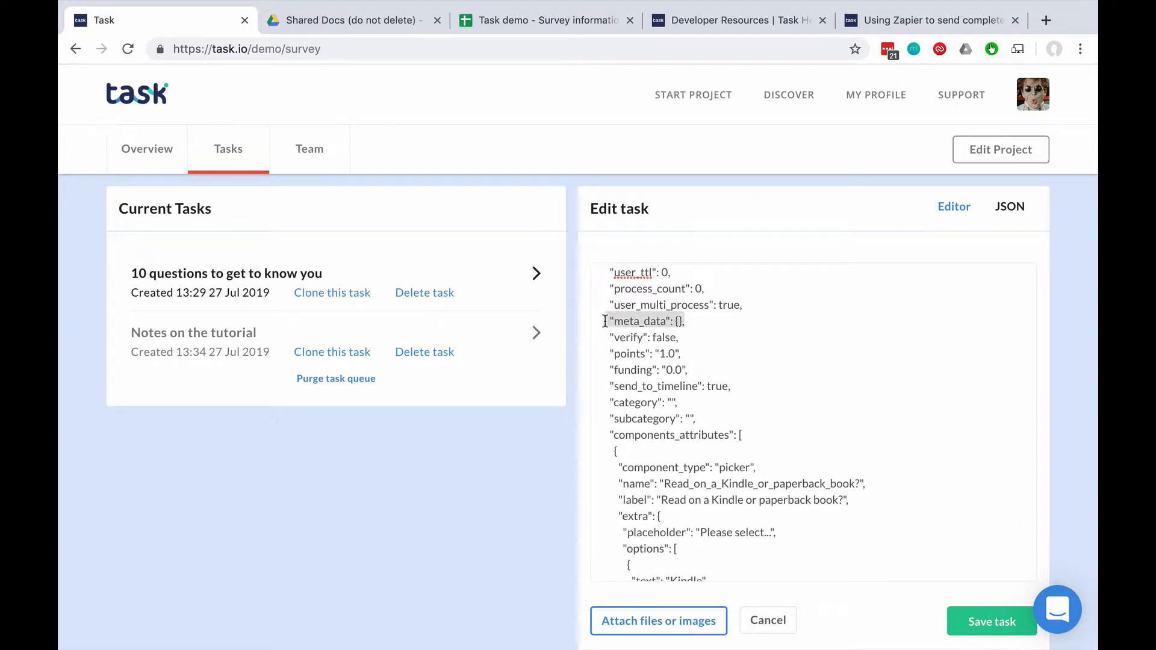
click(679, 321)
text("task_survey": "yes")
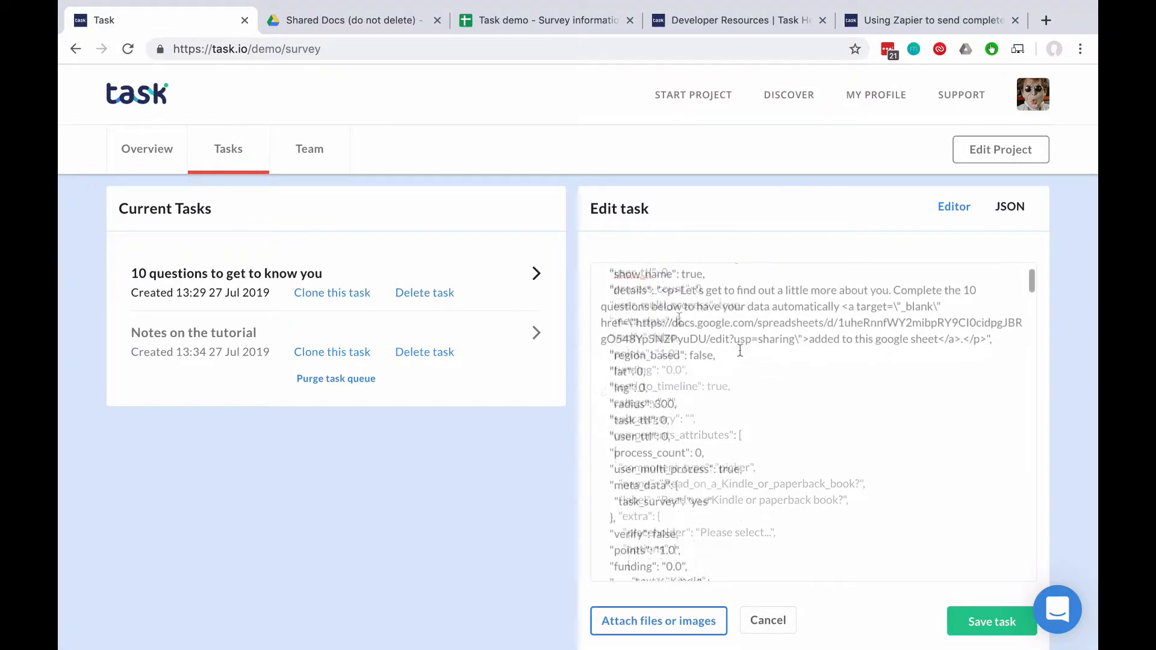
scroll(738, 349, down, 3)
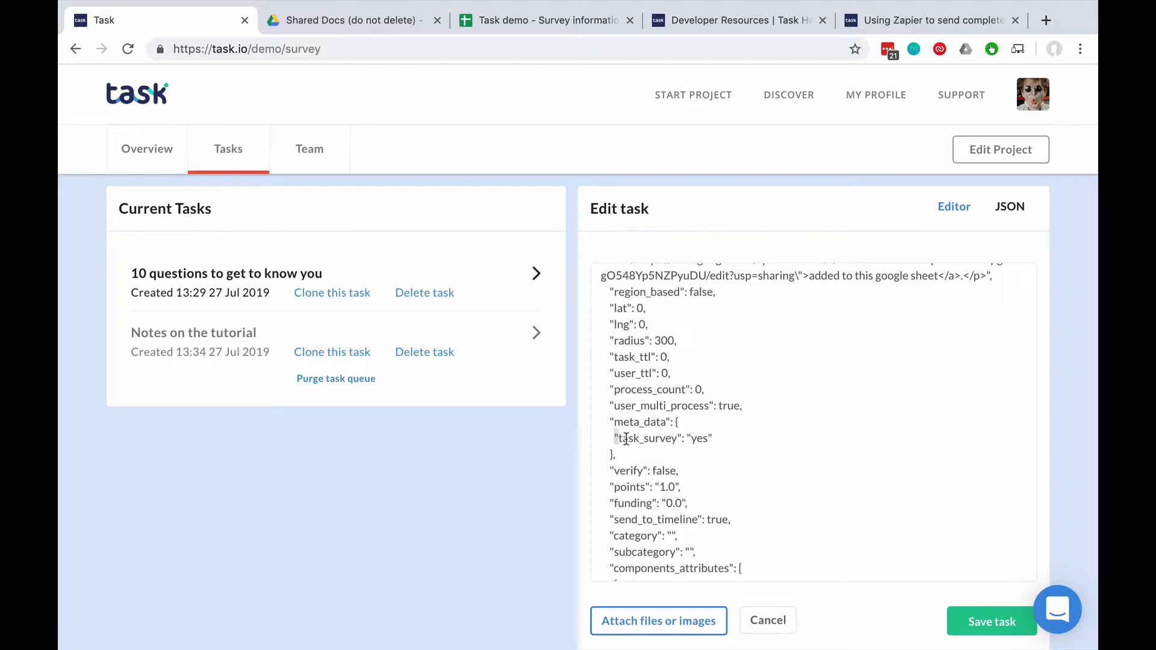
drag(614, 438, 716, 438)
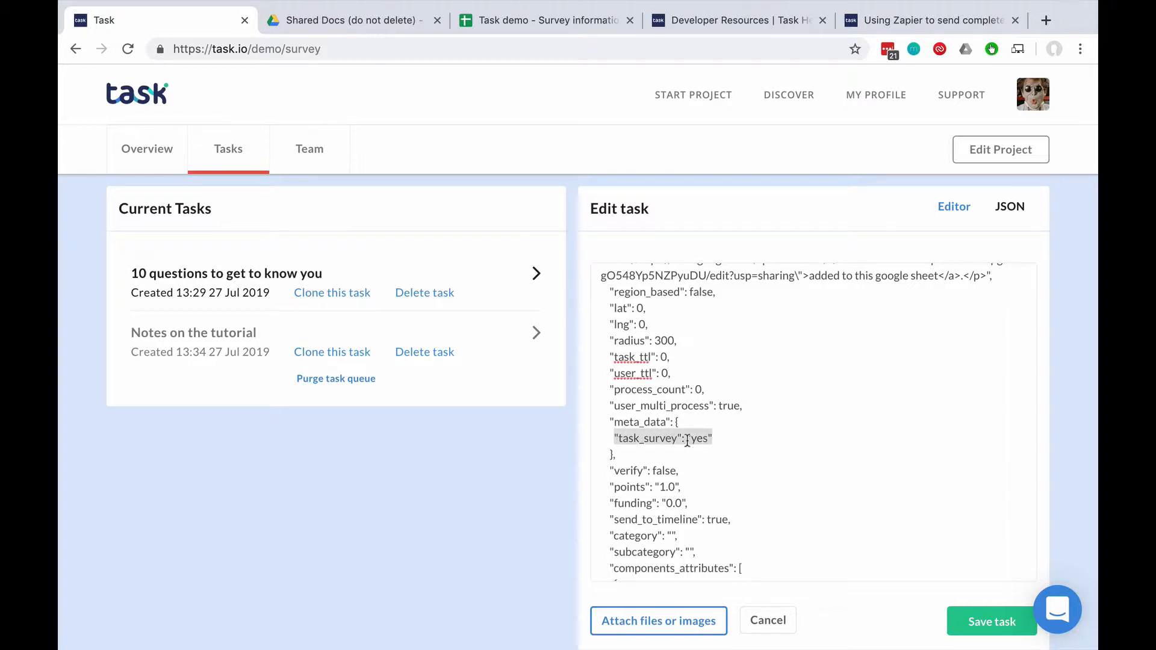
click(729, 435)
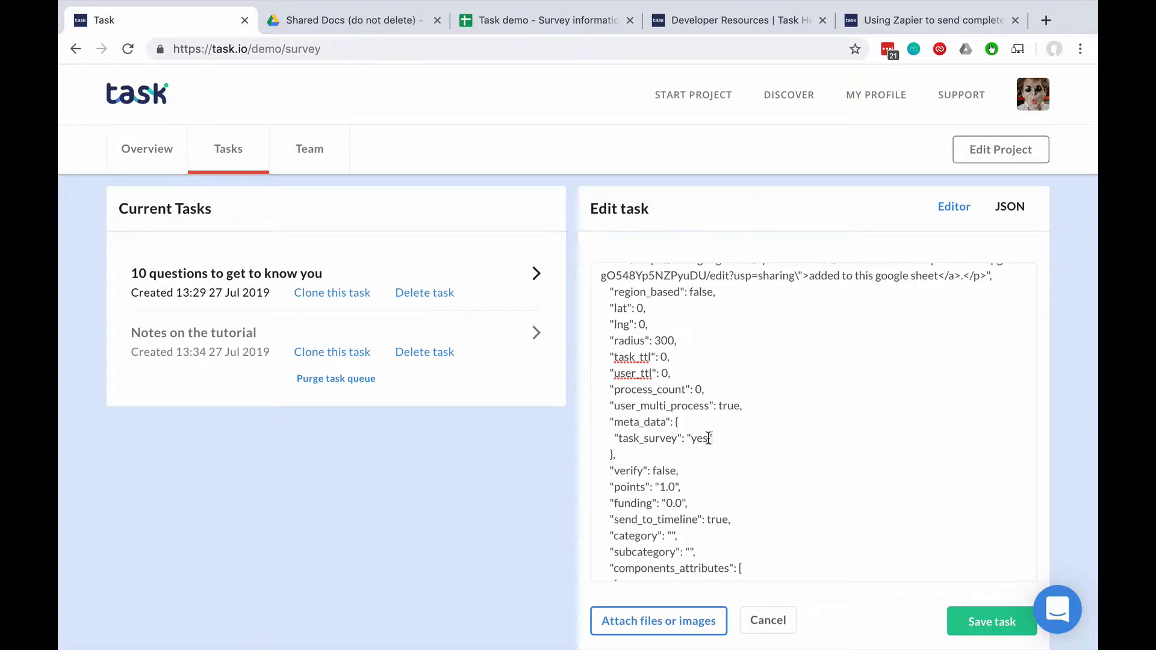
click(989, 620)
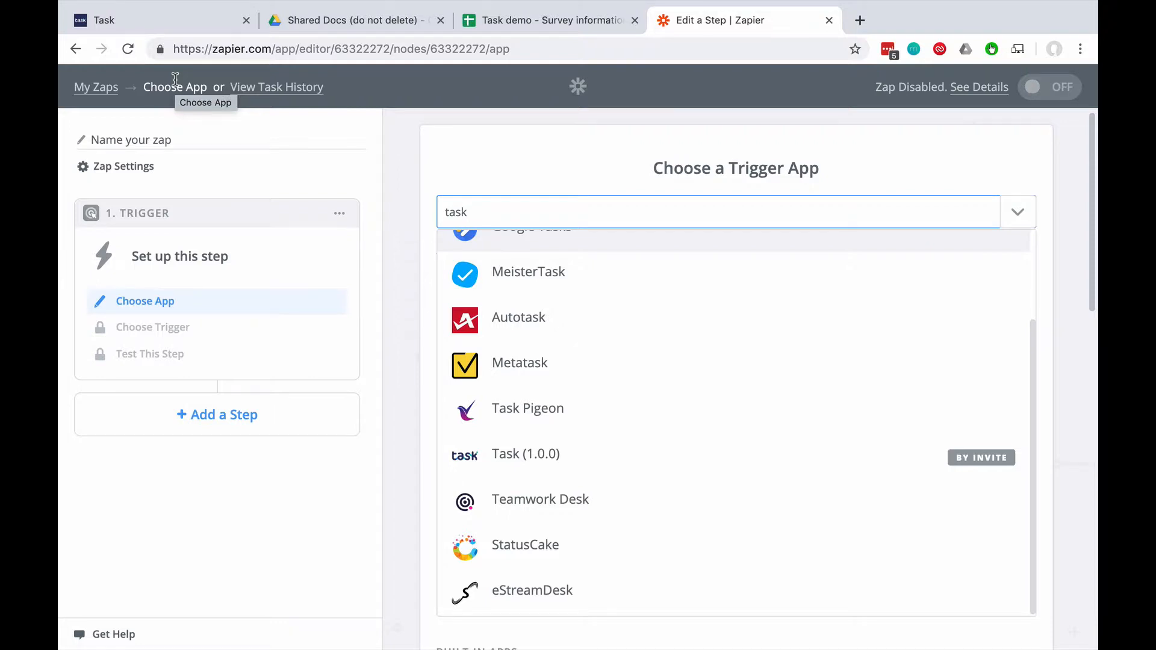
In Zapier, set up the trigger with Task (1.0.0) and Send Completed Task, using the newly connected Task account
click(587, 460)
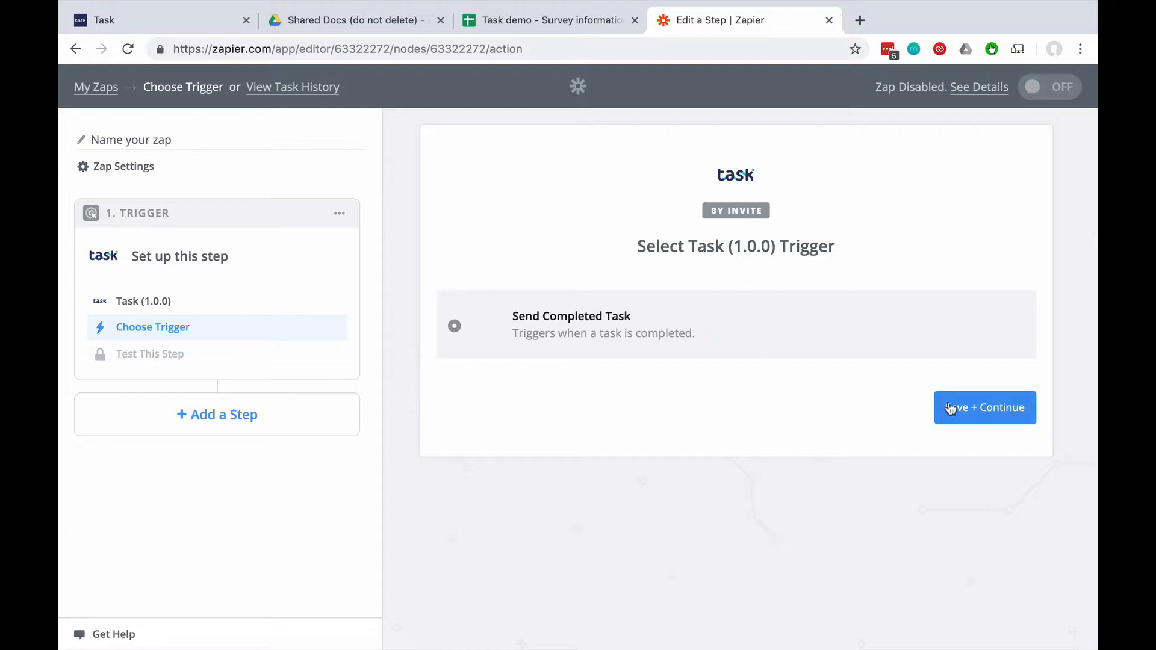
click(978, 405)
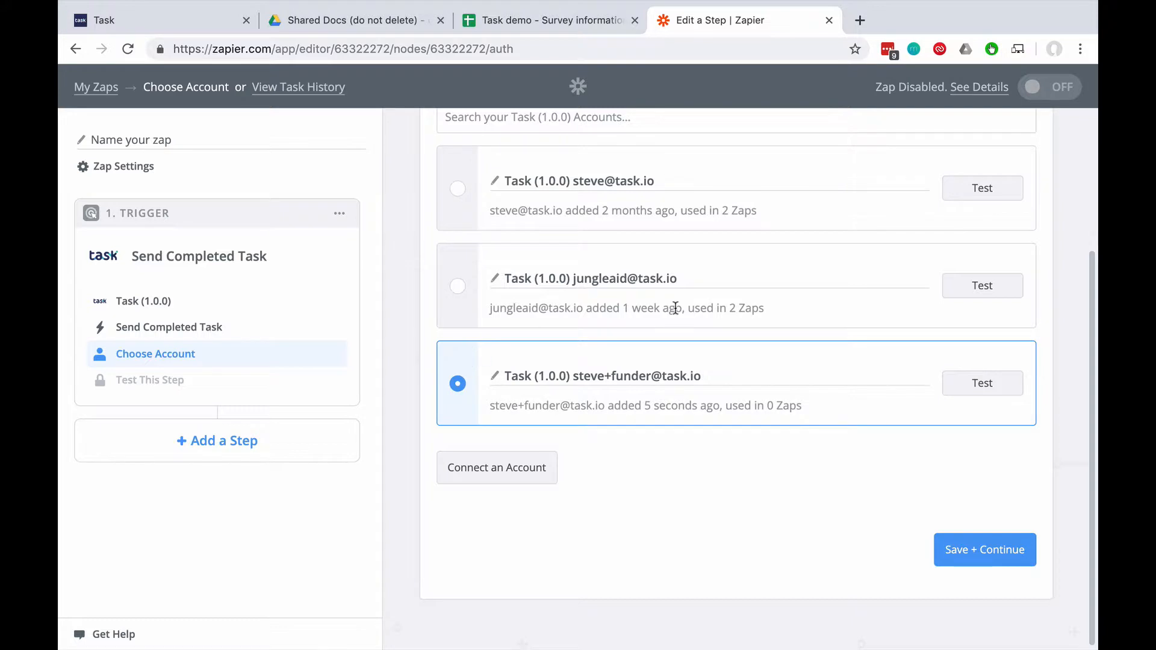
click(985, 550)
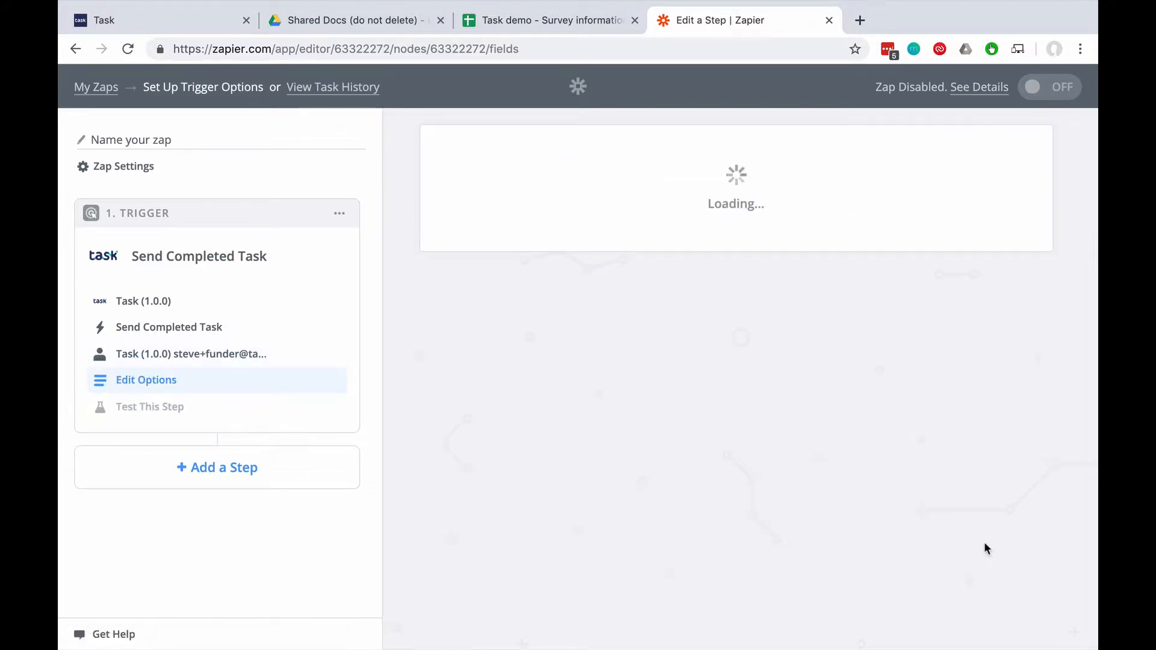
Limit the Completed Task trigger to the project "Survey information to a Google Sheet" and continue to testing
click(1002, 330)
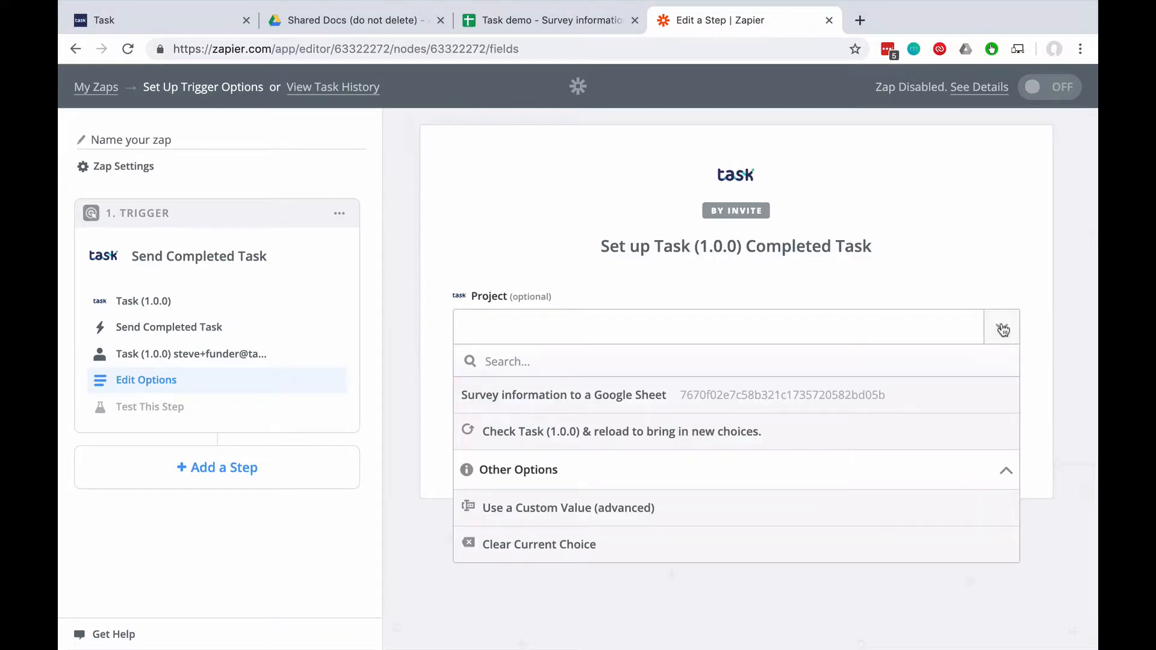
click(554, 397)
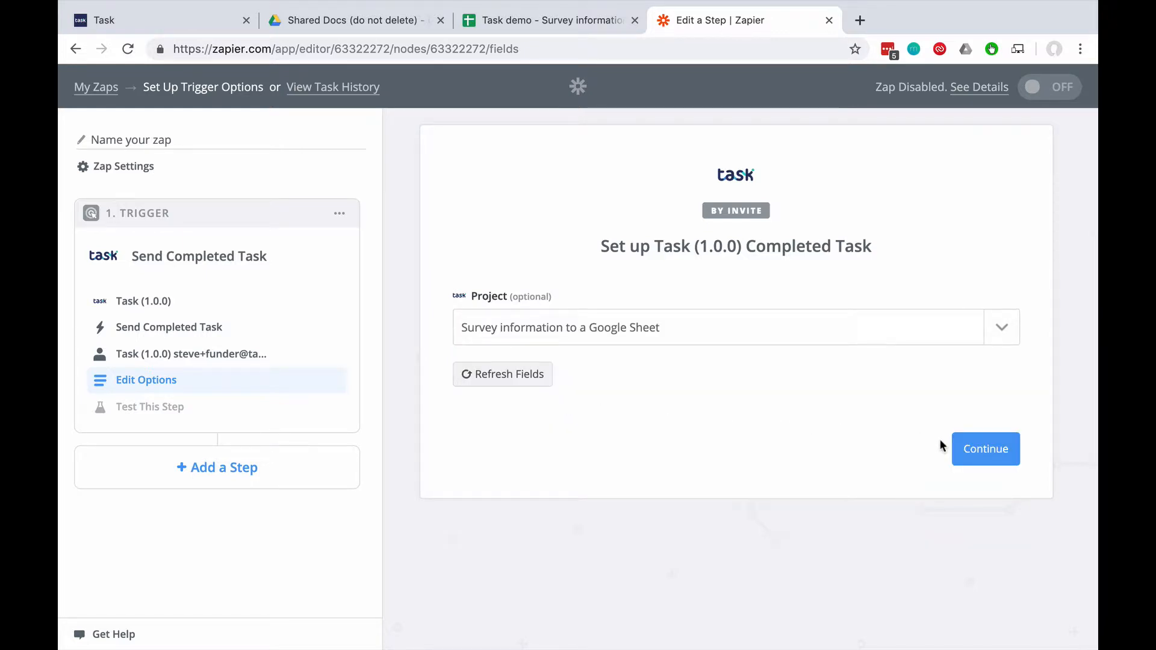
click(977, 449)
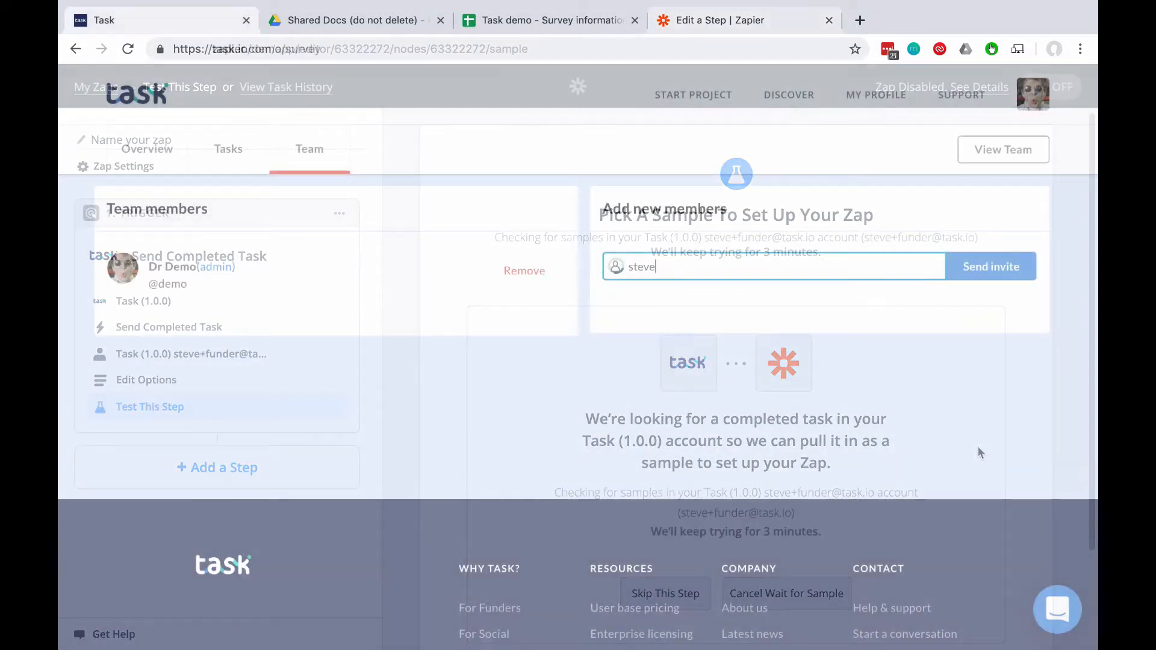
Invite the new member to the project team in Task, using the member's username
click(983, 265)
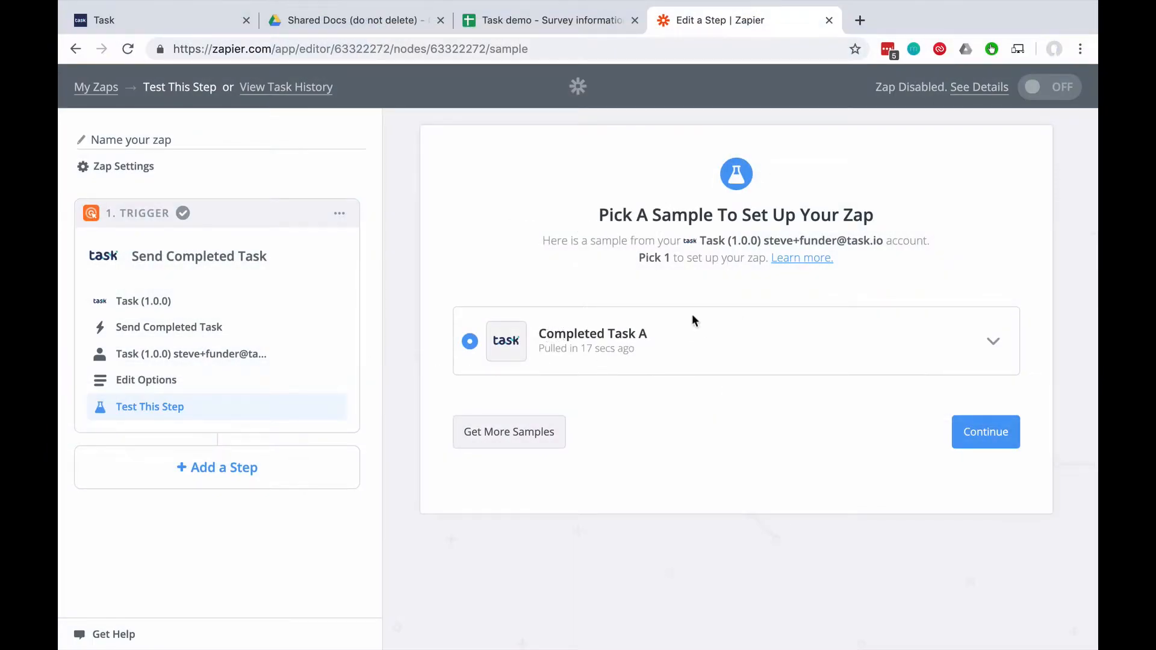
Review the metadata and survey answers of the Completed Task A sample in Zapier and accept it as the trigger sample
click(994, 345)
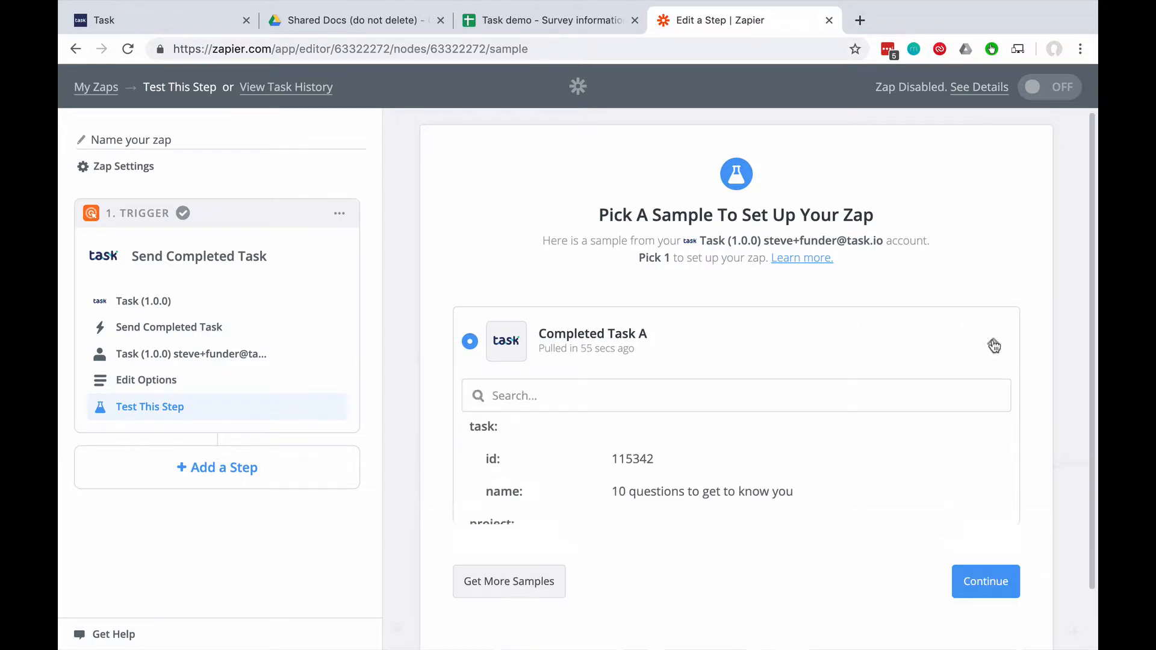
scroll(829, 395, down, 3)
scroll(829, 394, down, 6)
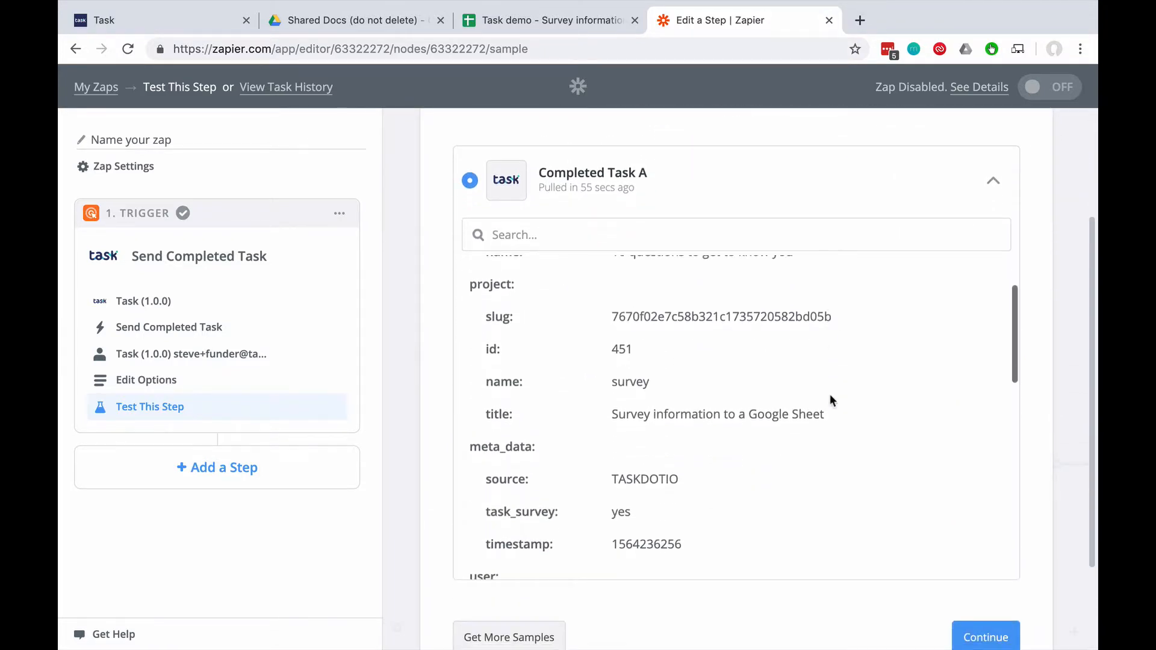
scroll(818, 420, down, 4)
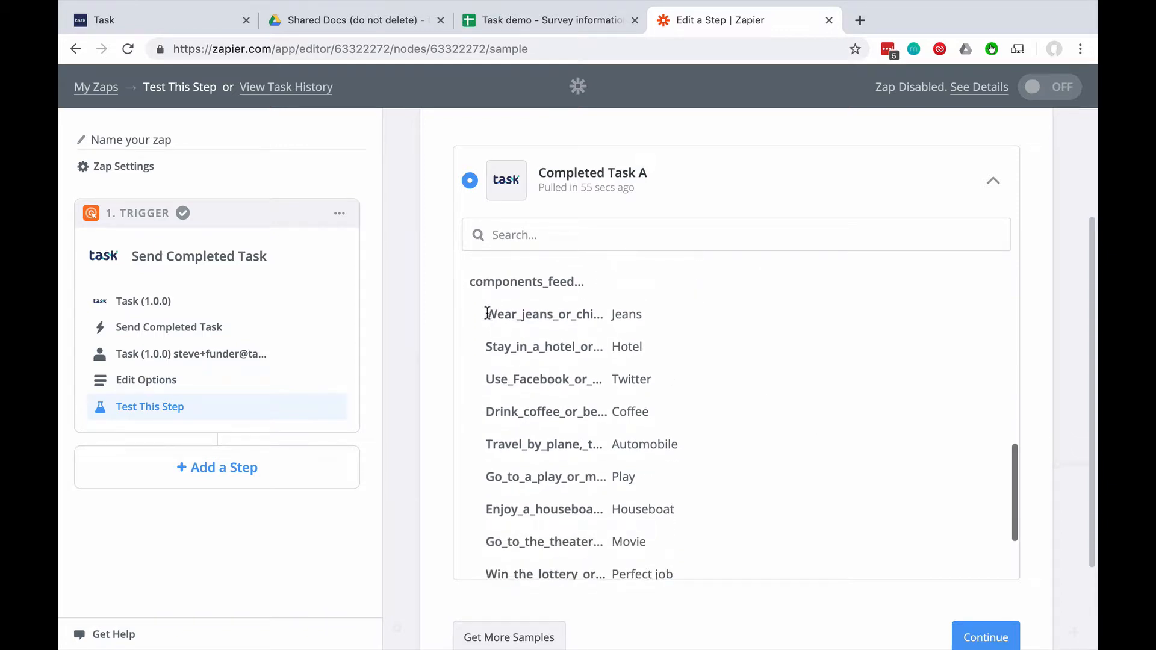
drag(486, 313, 703, 540)
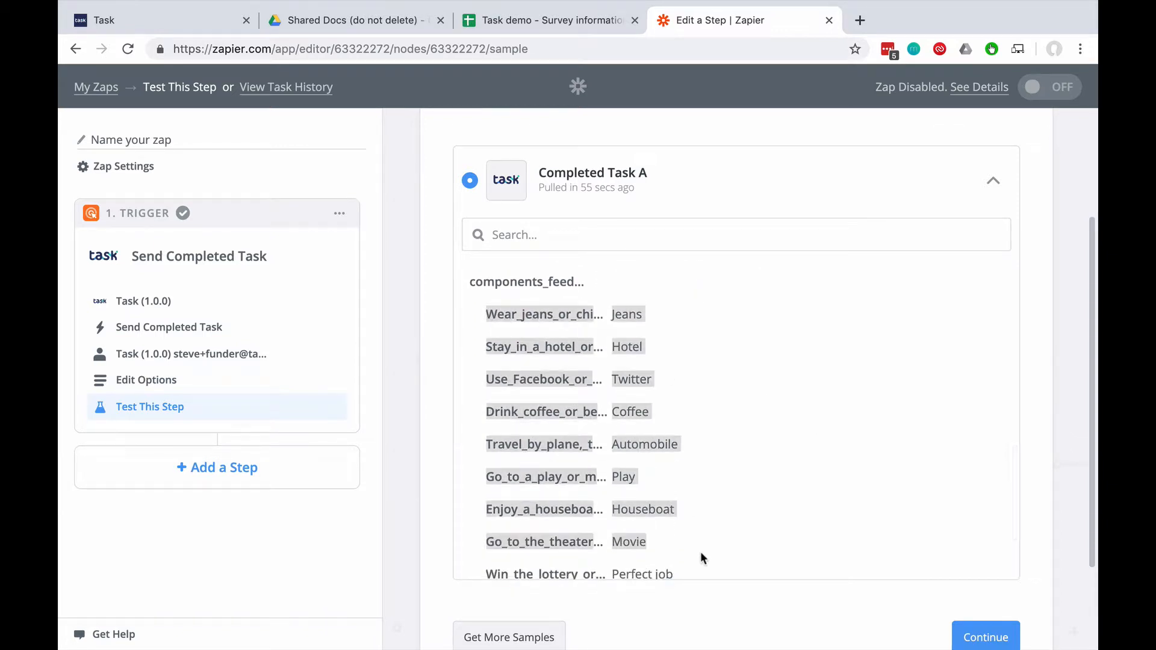
click(699, 551)
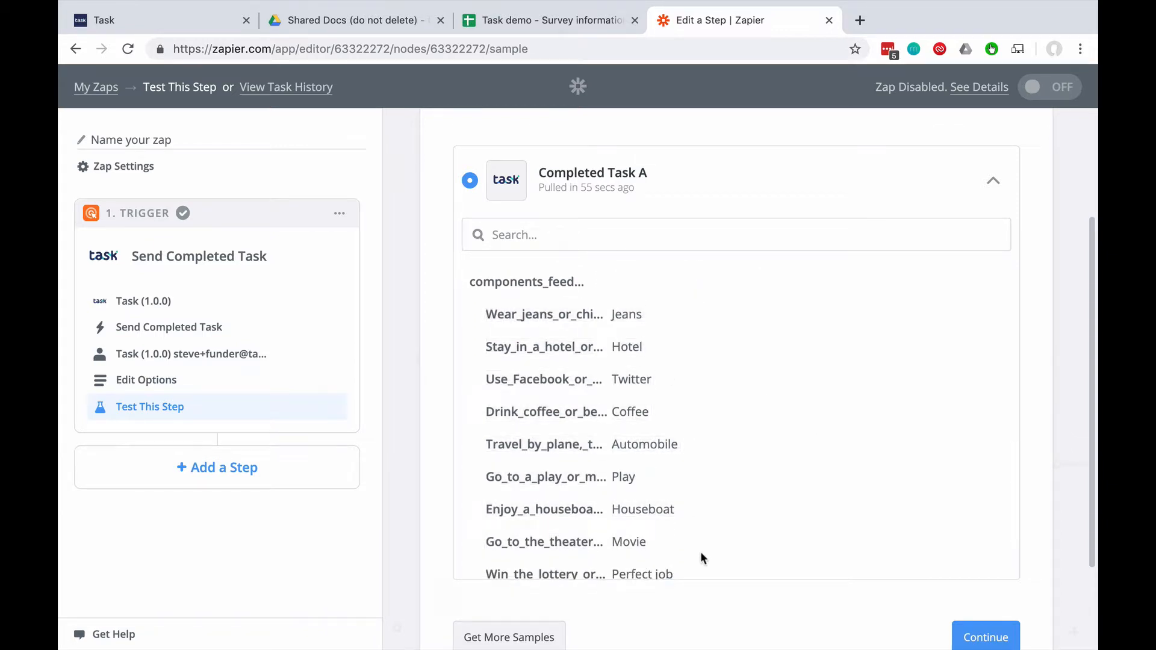
click(987, 636)
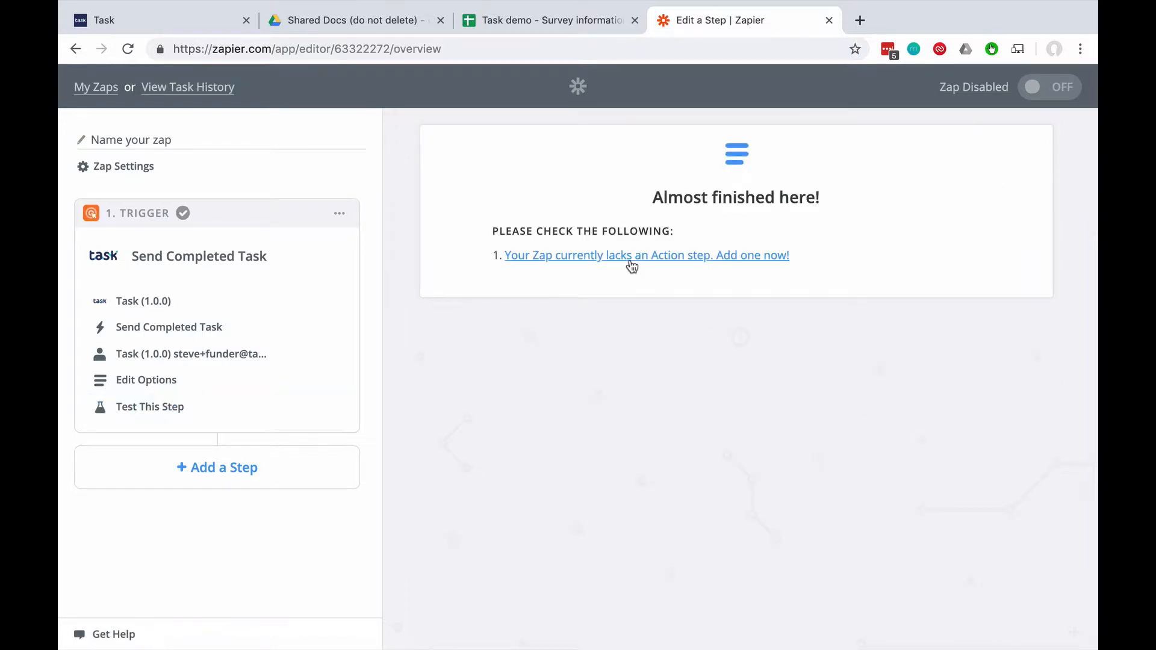
Add a Google Sheets action step to the Zap with Create Spreadsheet Row as its action
click(675, 260)
click(565, 207)
text(goo)
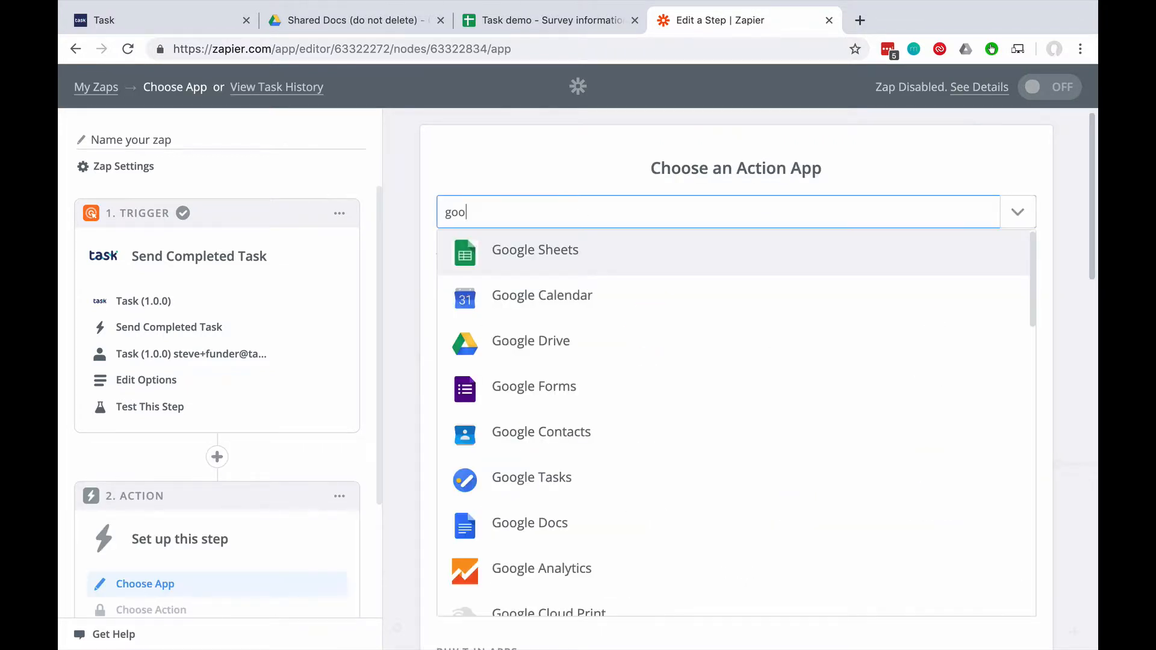
click(503, 252)
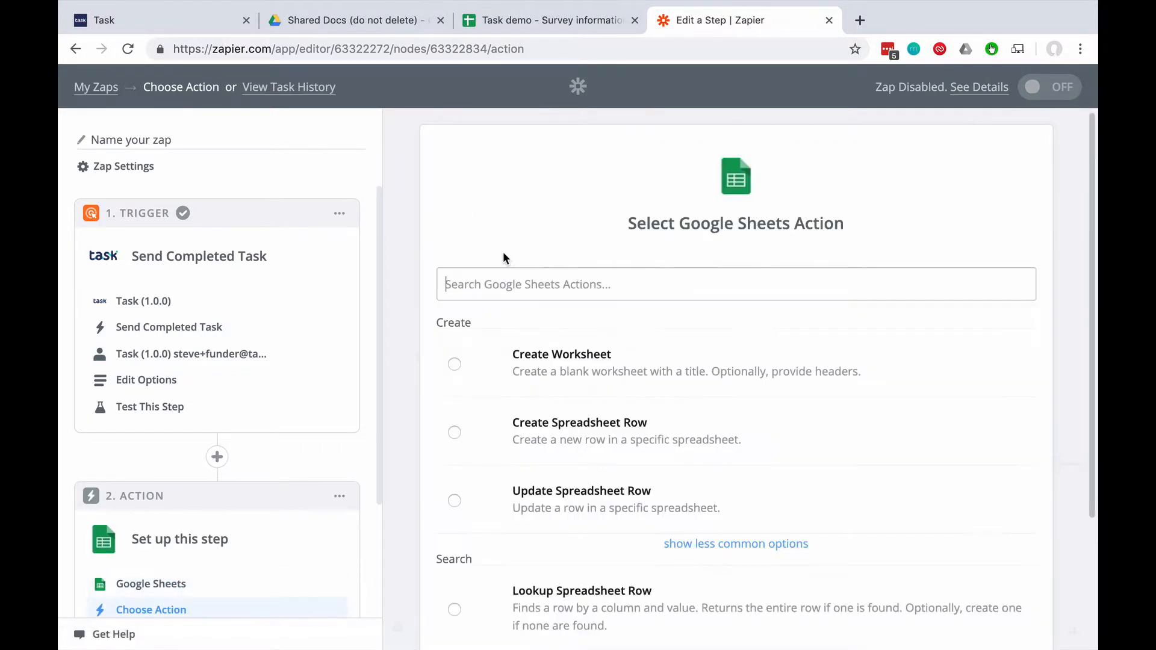
scroll(454, 331, down, 2)
click(454, 330)
click(992, 613)
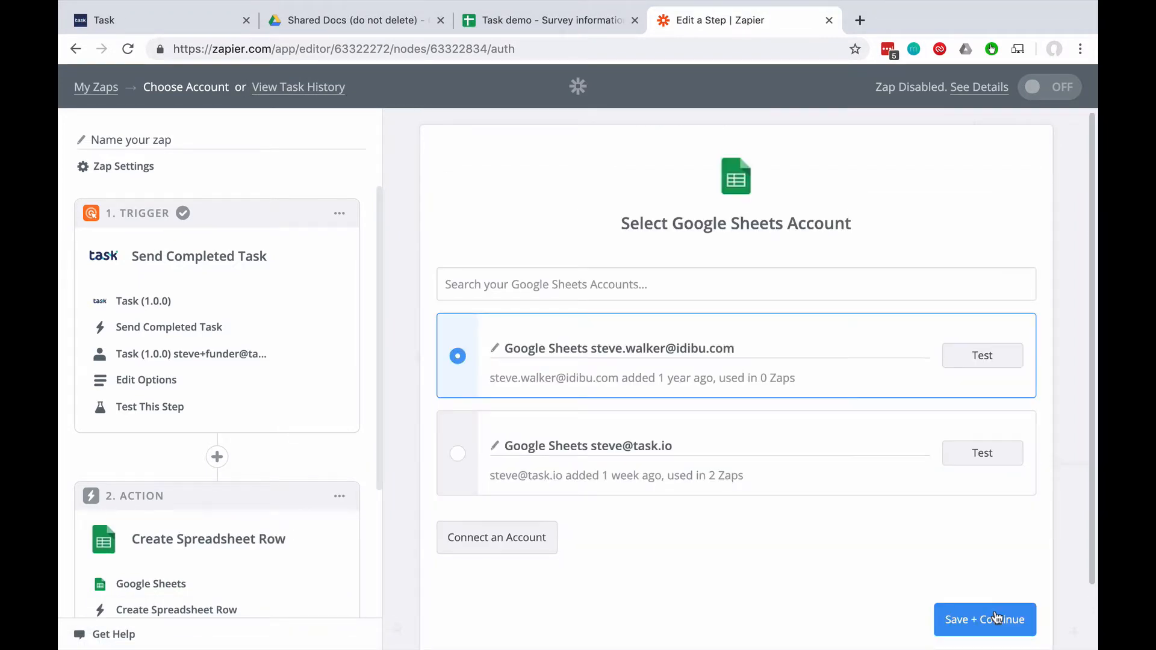
Choose the task.io Google Sheets account for the Create Spreadsheet Row action and save it
scroll(883, 556, down, 1)
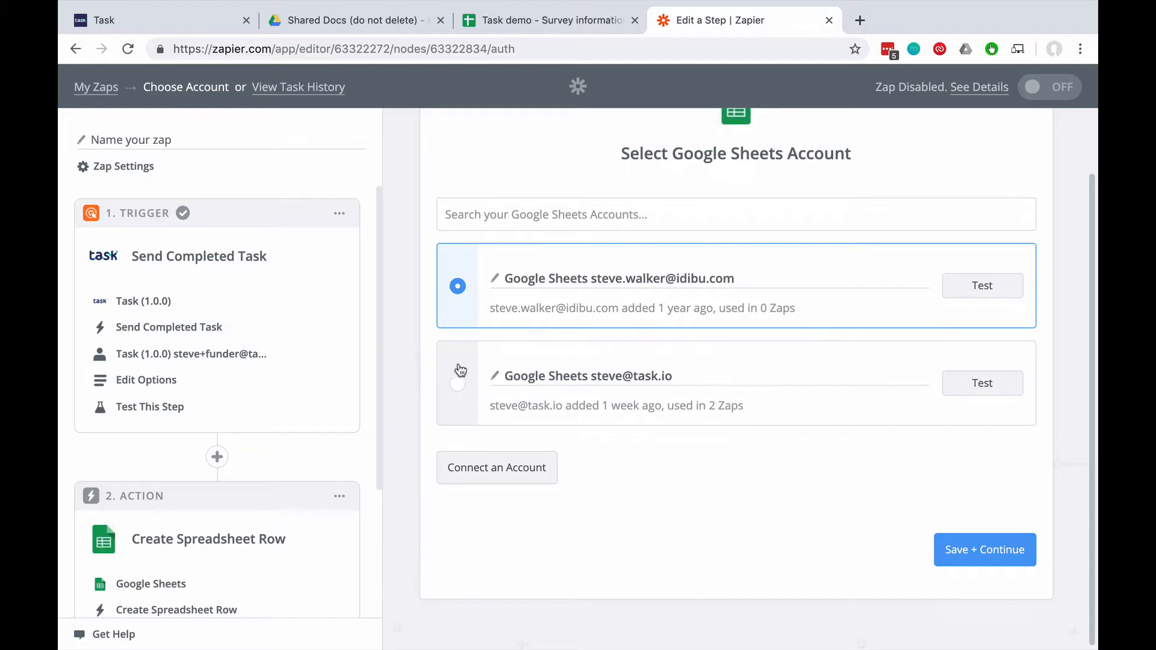
click(456, 383)
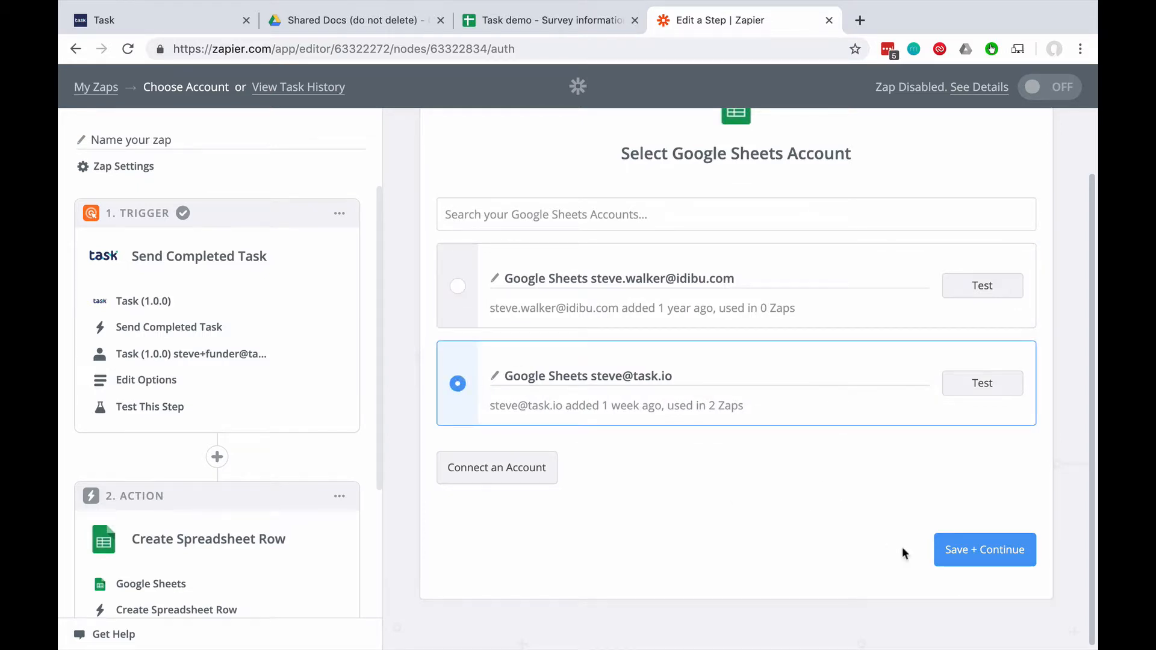
click(960, 556)
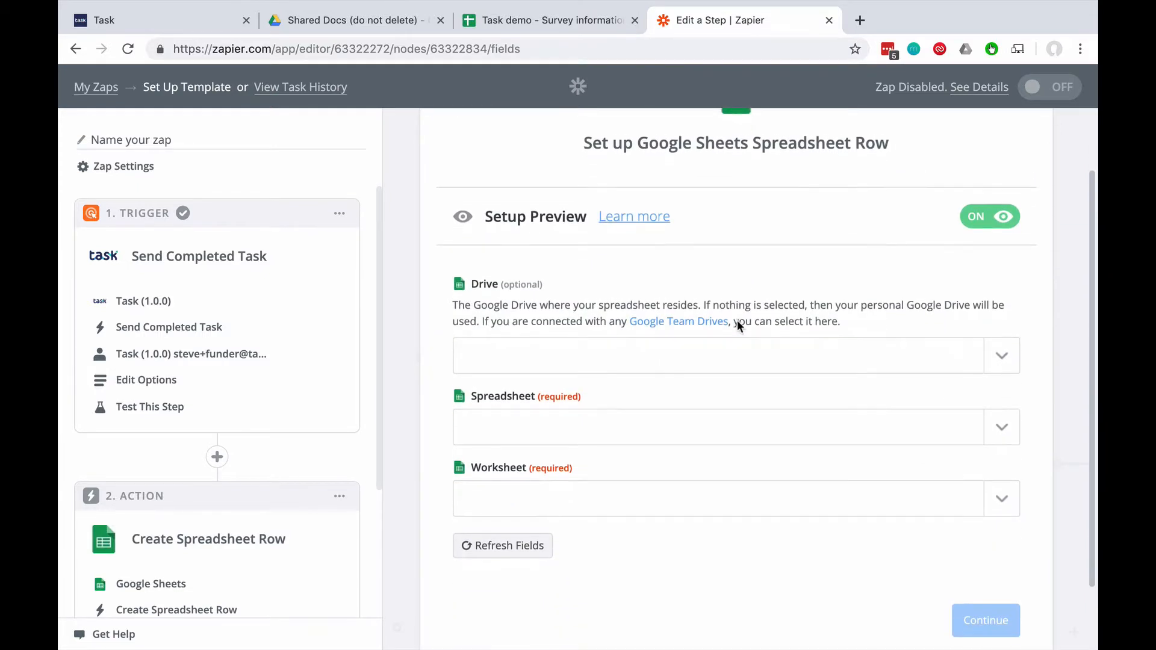
Set the row's destination to the spreadsheet "Task demo - Survey information to a Google Sheet" and the worksheet Sheet1
scroll(912, 341, down, 2)
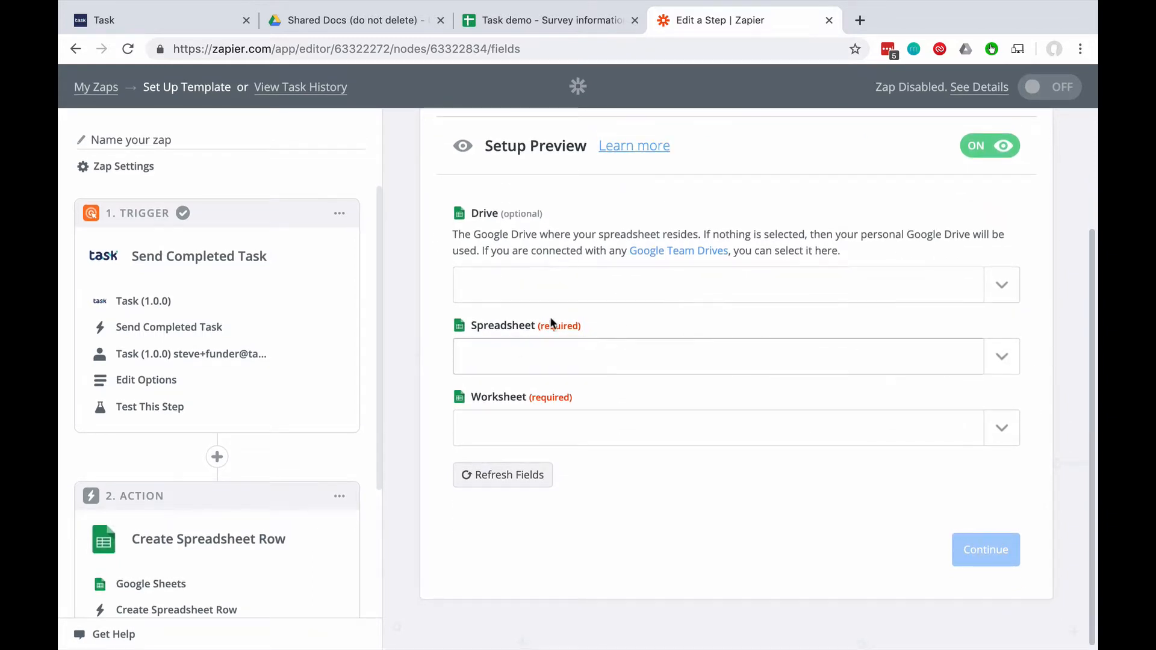
click(1002, 357)
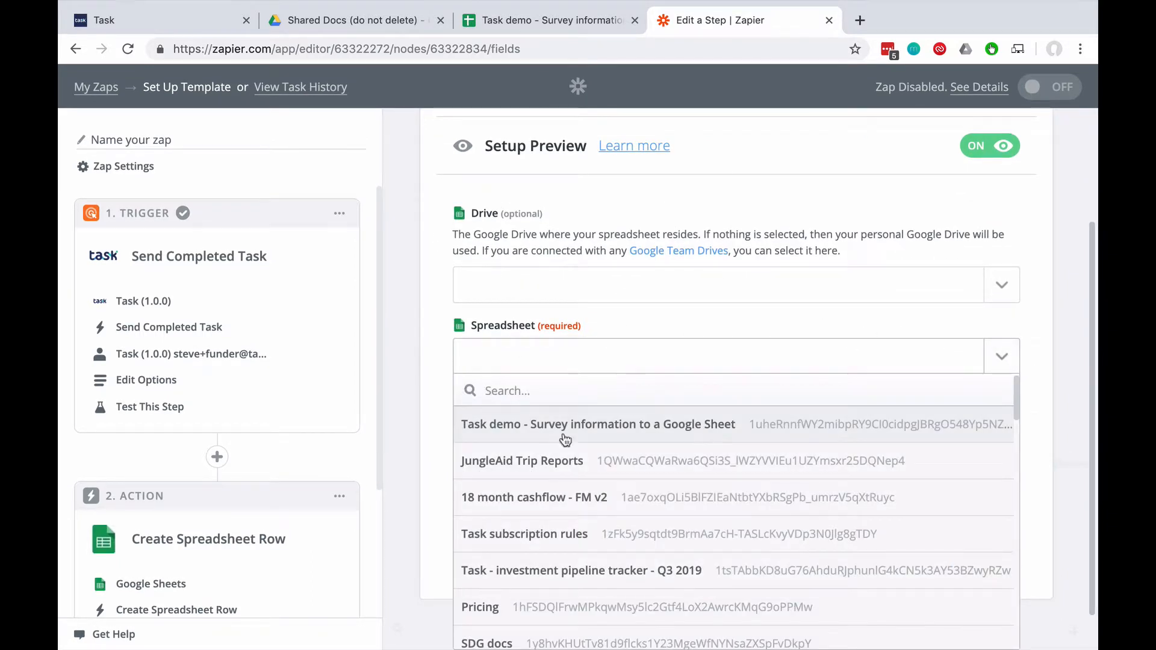
click(511, 427)
click(1001, 426)
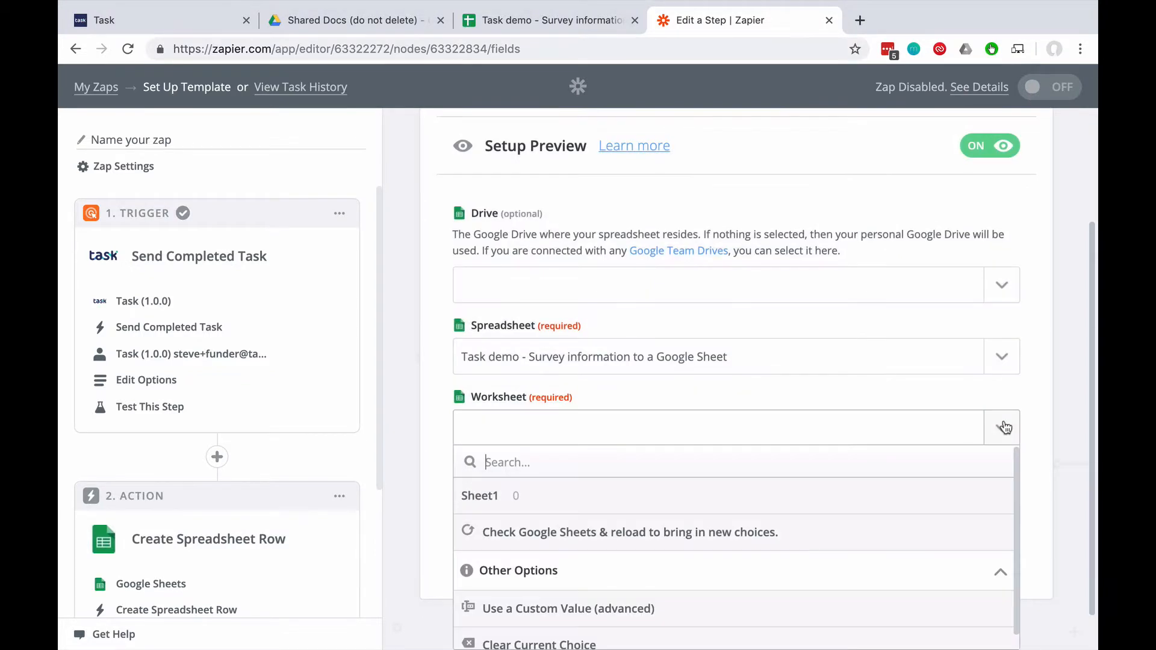
click(473, 483)
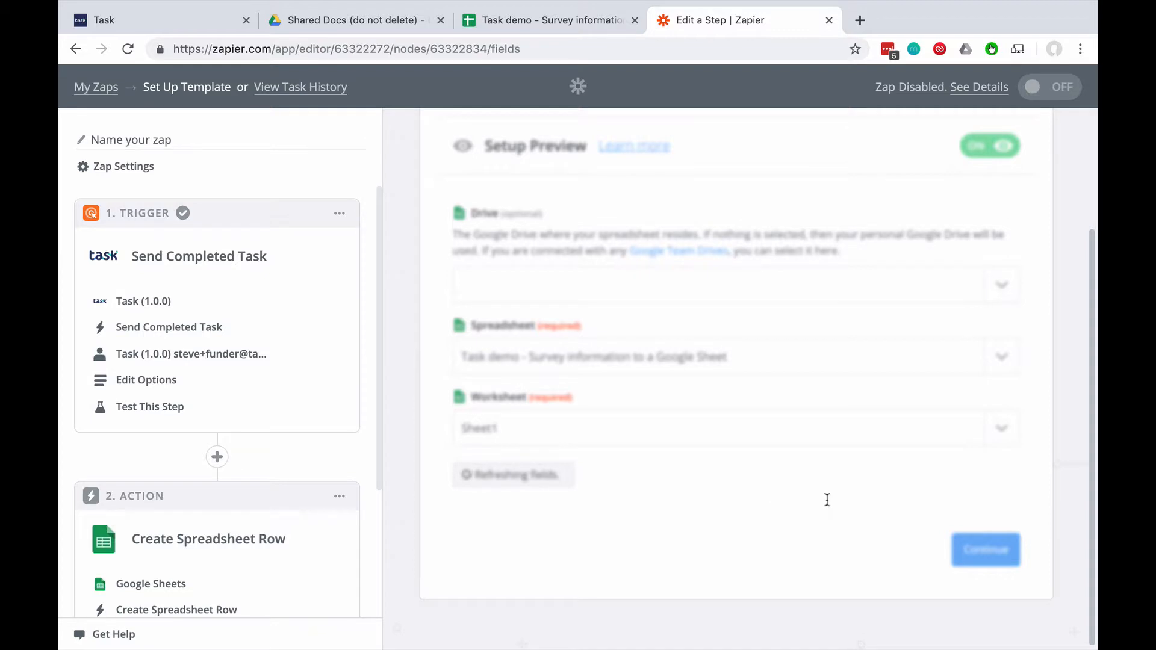
Map the Task user column to the trigger's User Username value, prefixed with "@"
scroll(903, 422, down, 3)
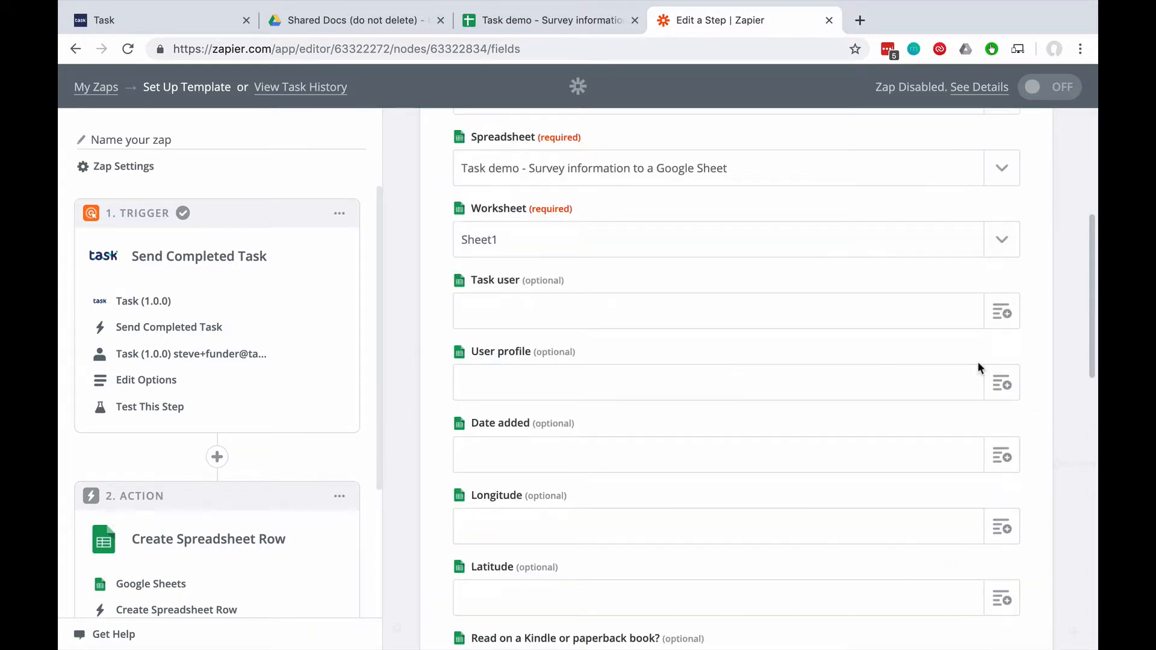
click(1000, 313)
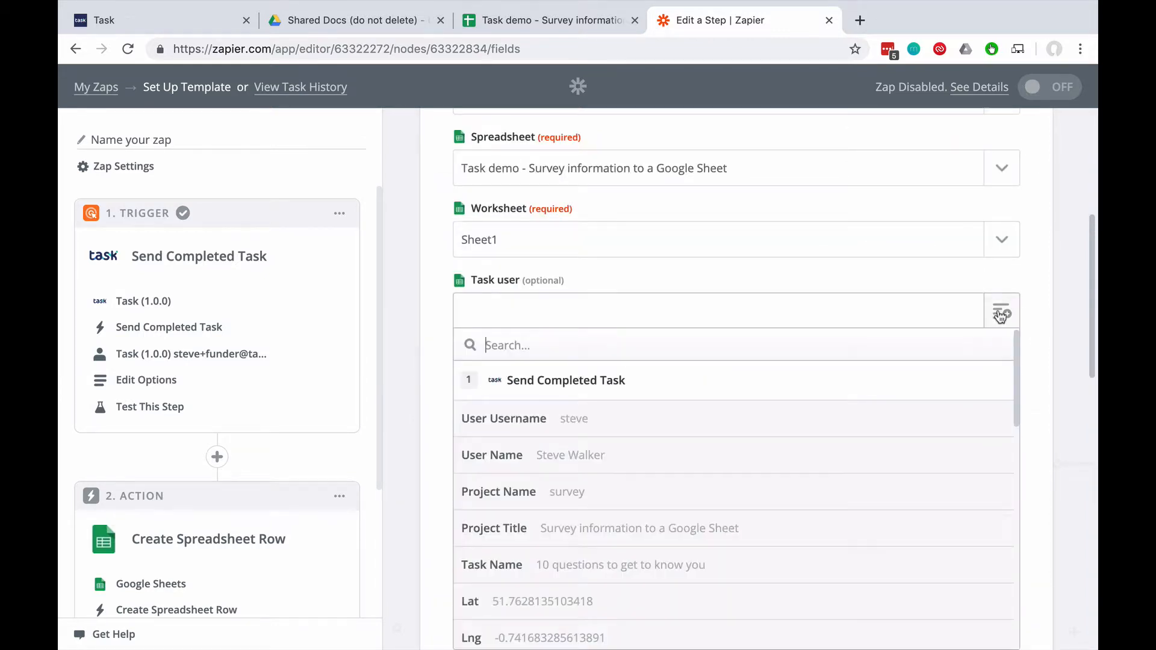
click(519, 418)
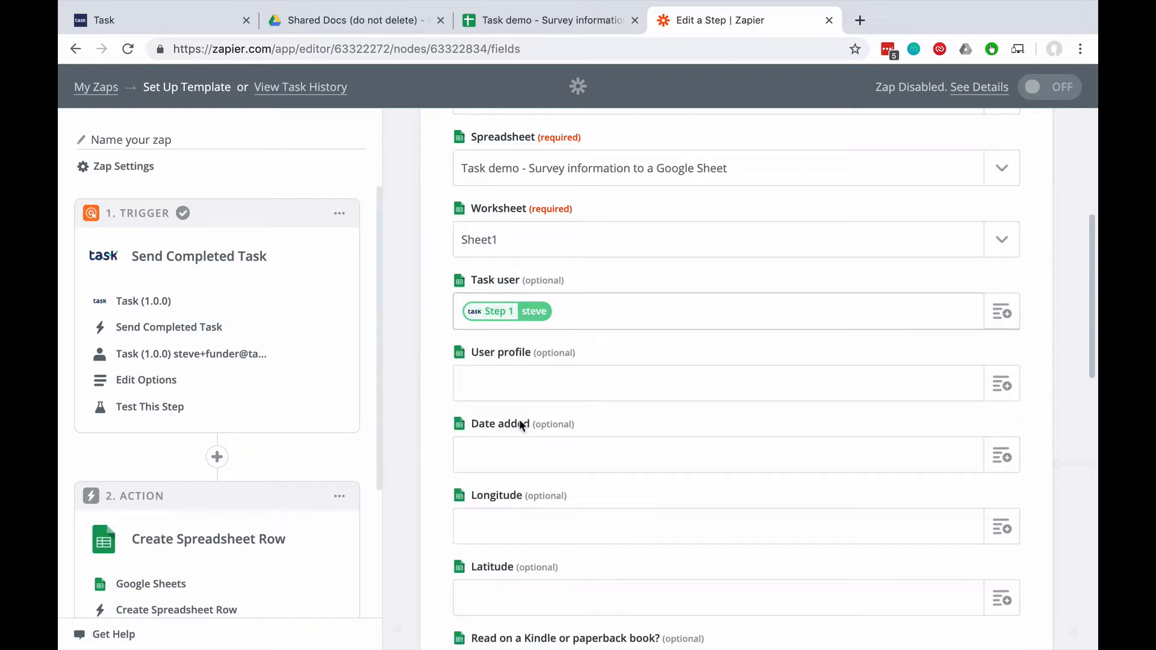
key(Left)
text(@)
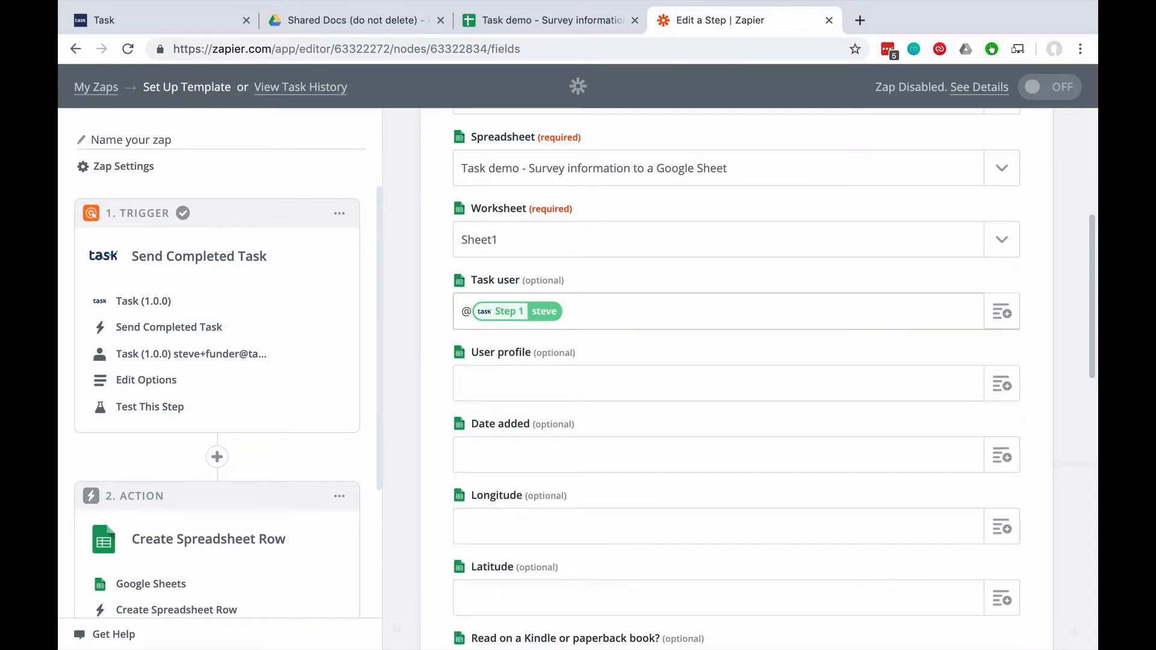
click(1001, 385)
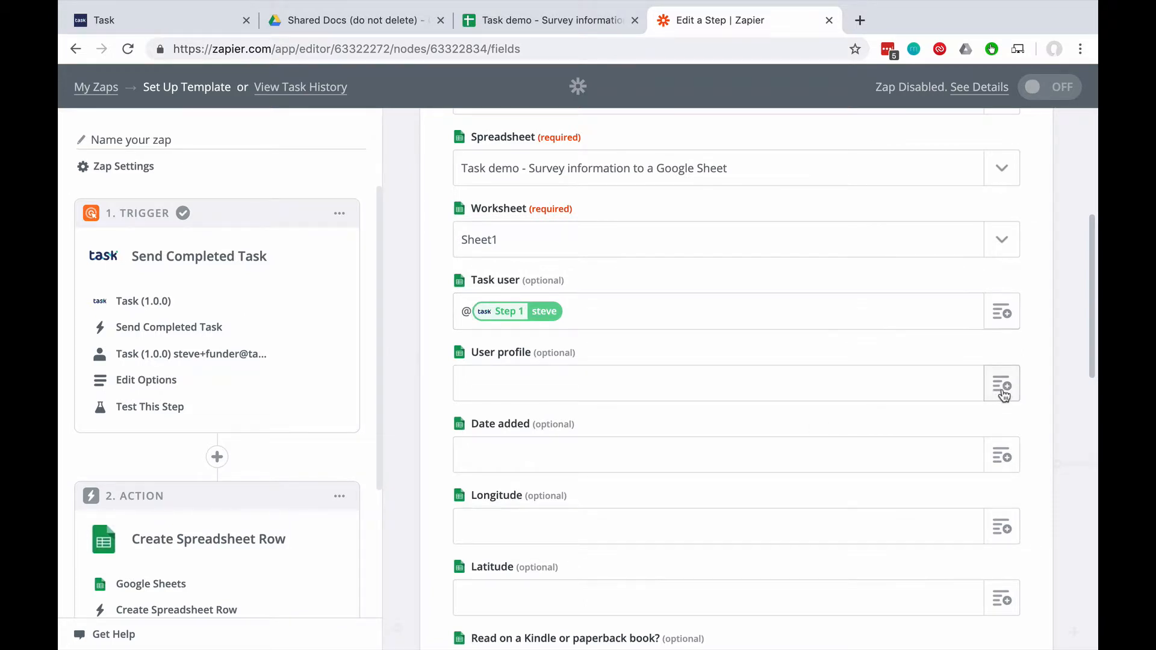
click(510, 489)
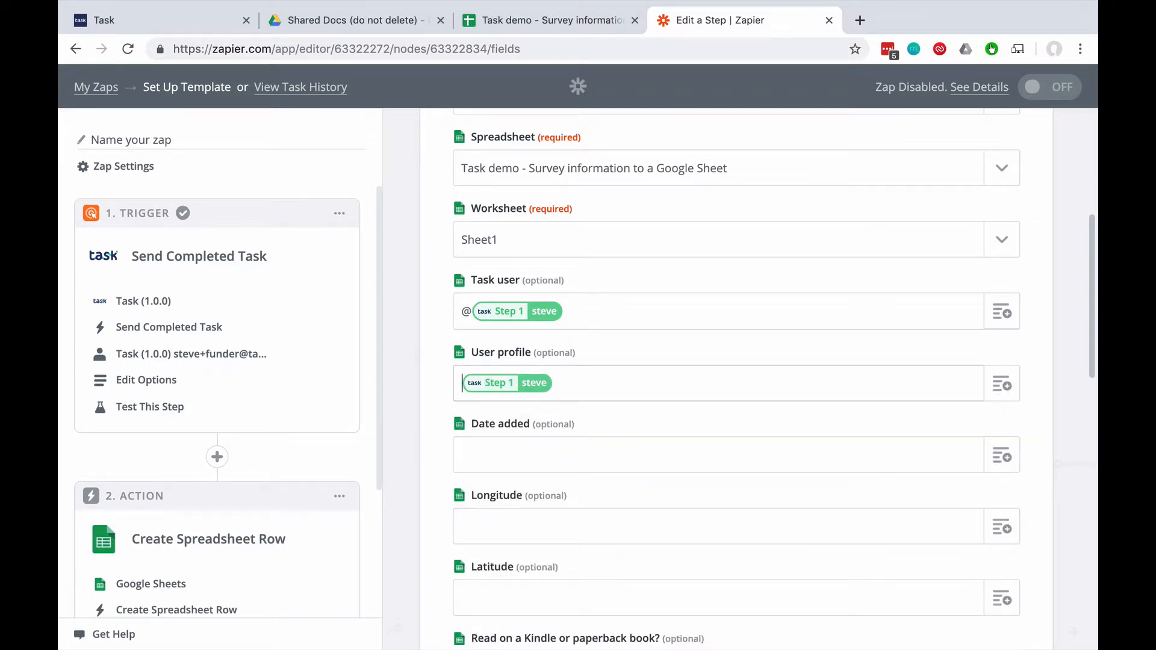
text(https)
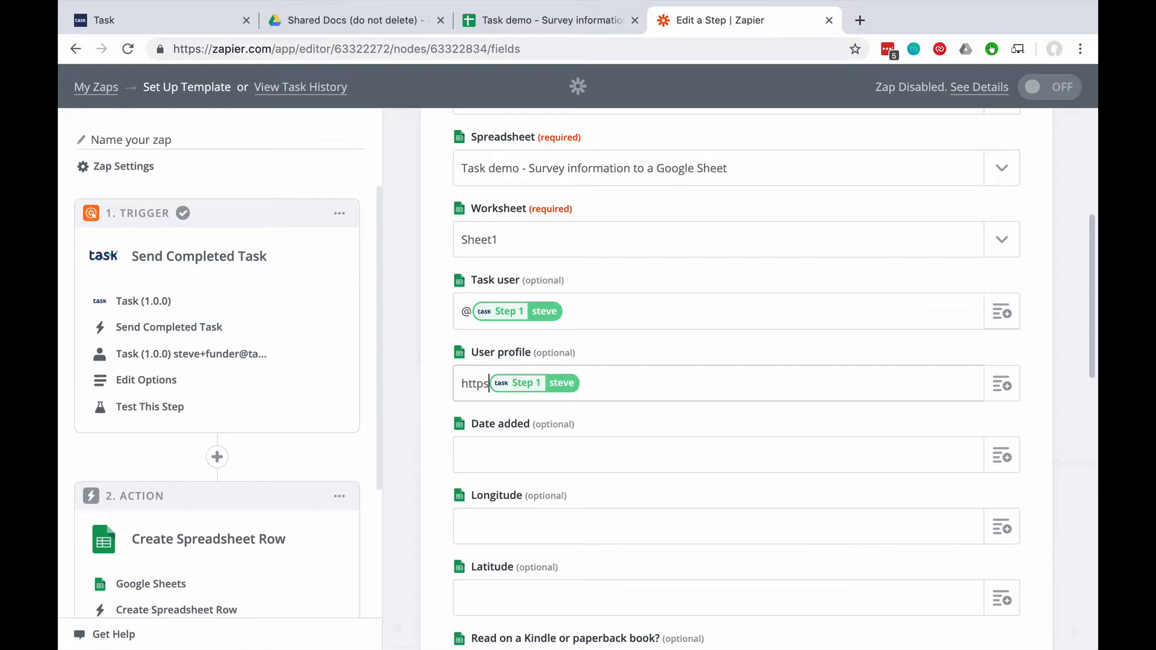
text(://task)
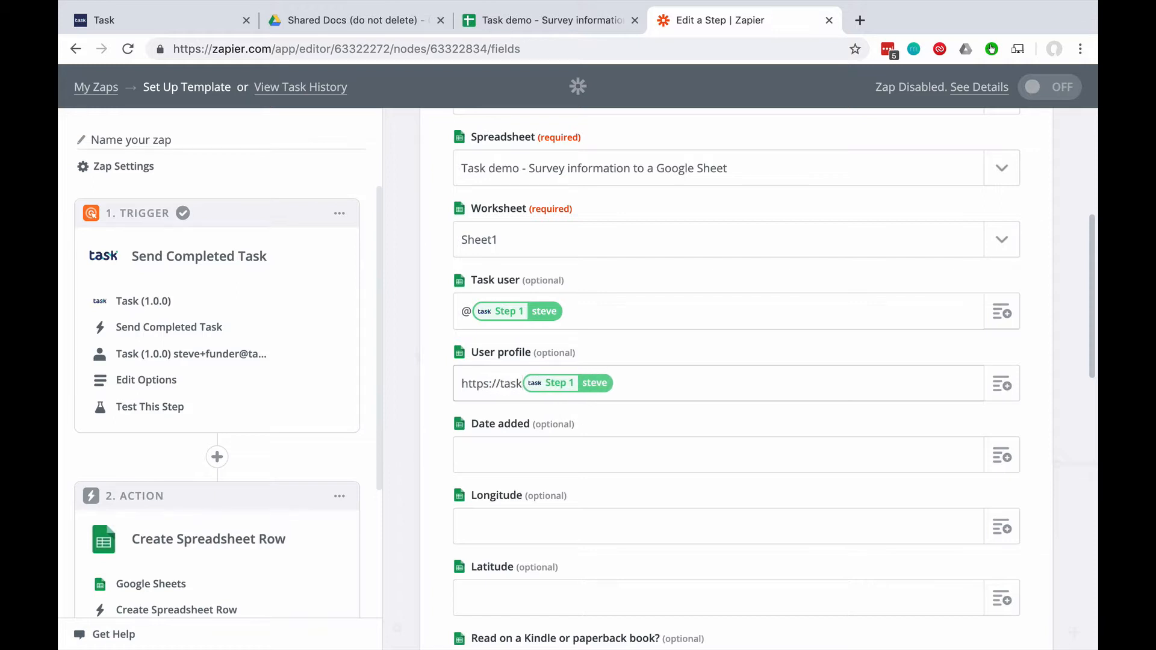
text(.io/)
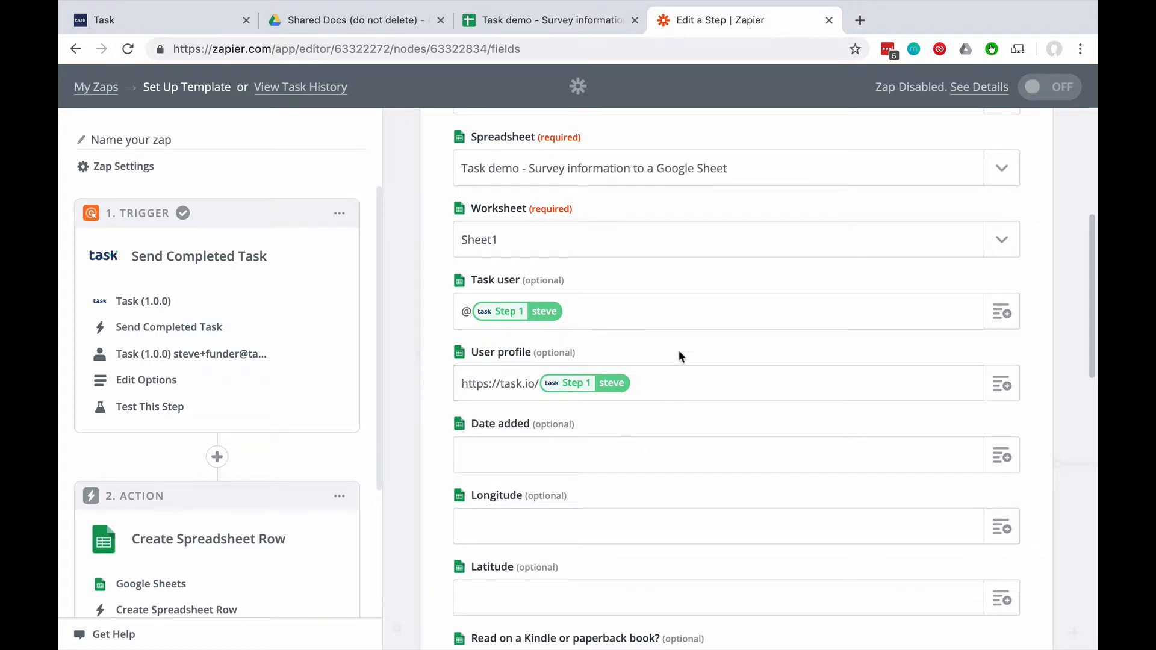
Set the Date added column to the run-time placeholder {{zap_meta_human_now}}
scroll(605, 325, down, 2)
click(475, 380)
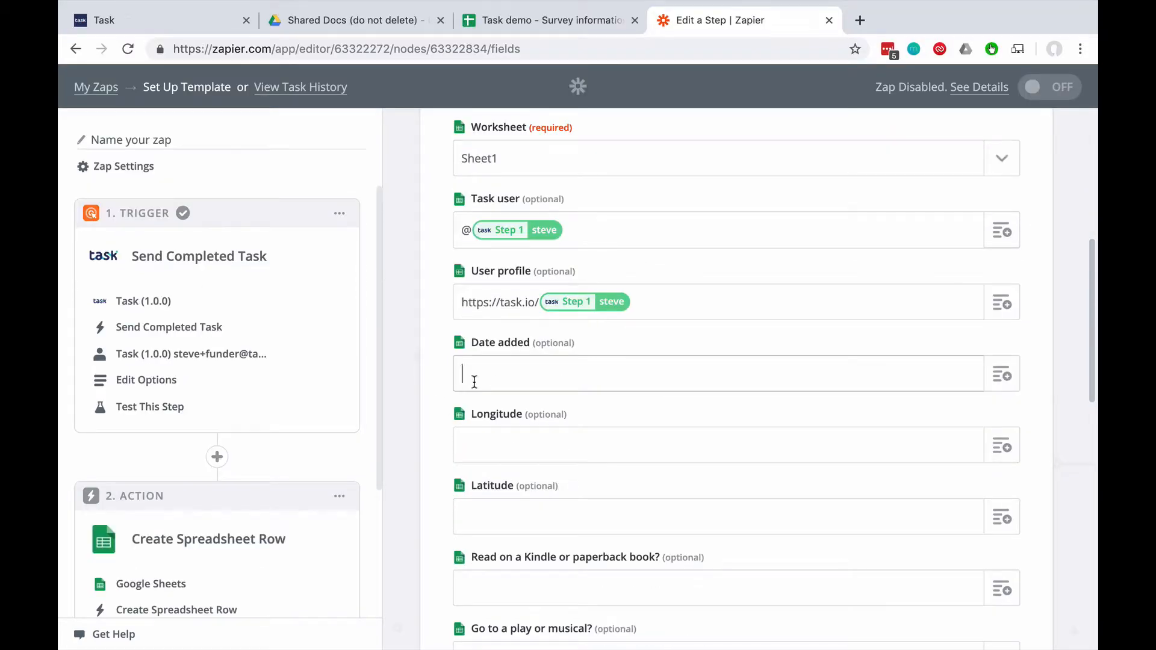
text({{zap_meta_human_now}})
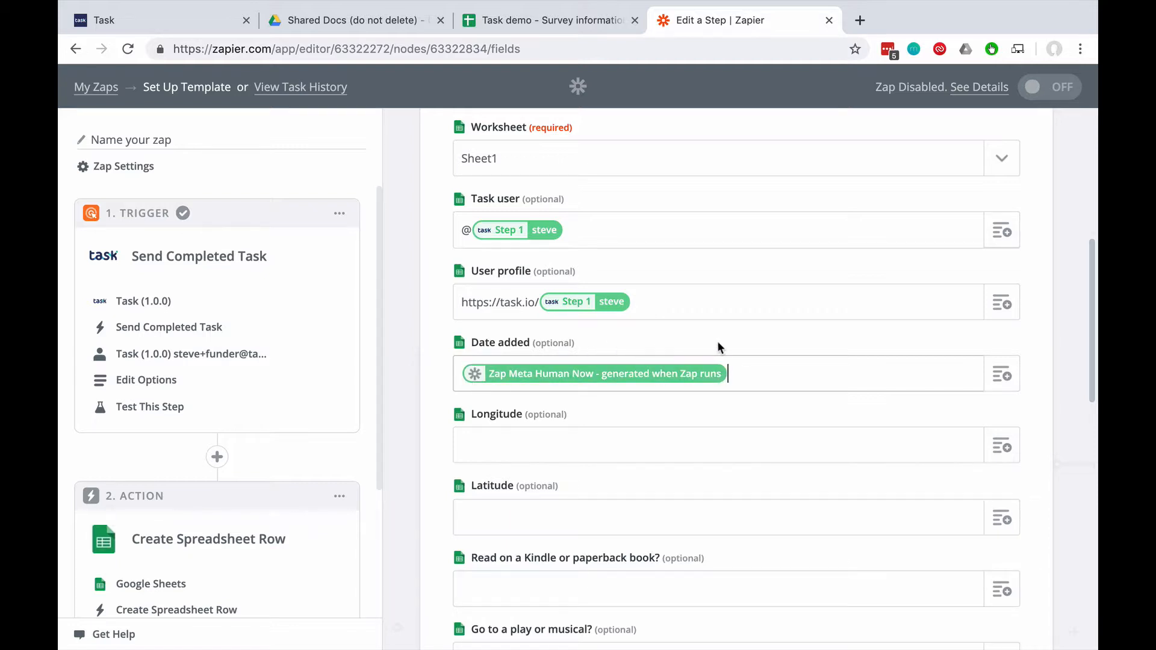
Map the Longitude column to the trigger's Lng value and the Latitude column to its Lat value
scroll(742, 337, down, 1)
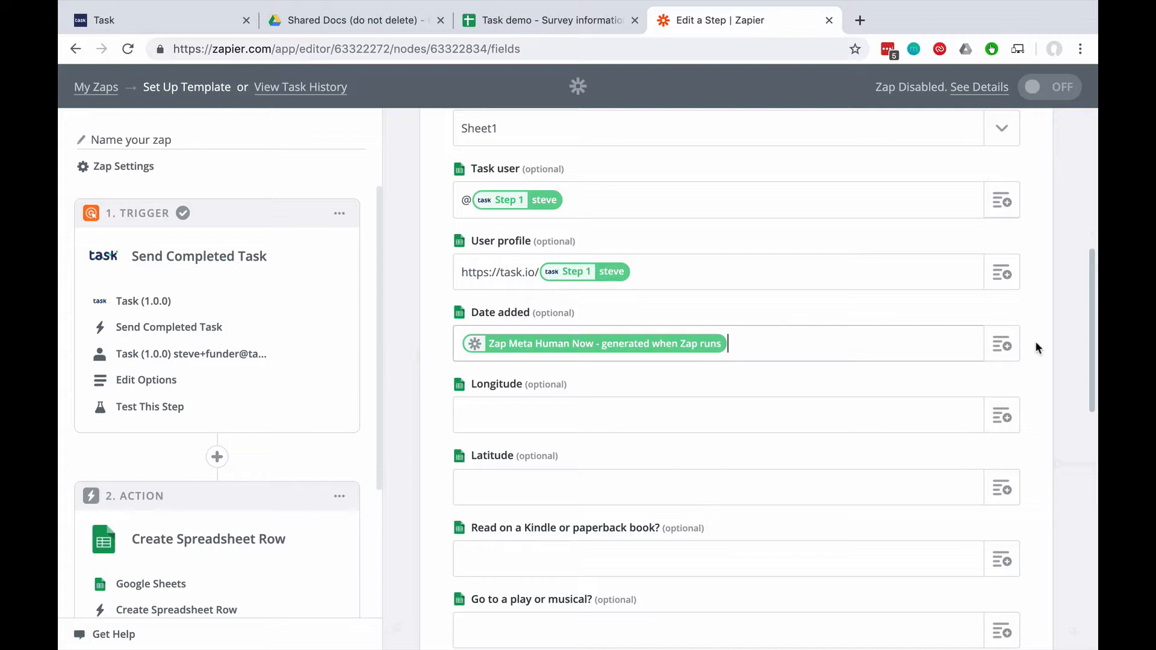
scroll(1035, 348, down, 4)
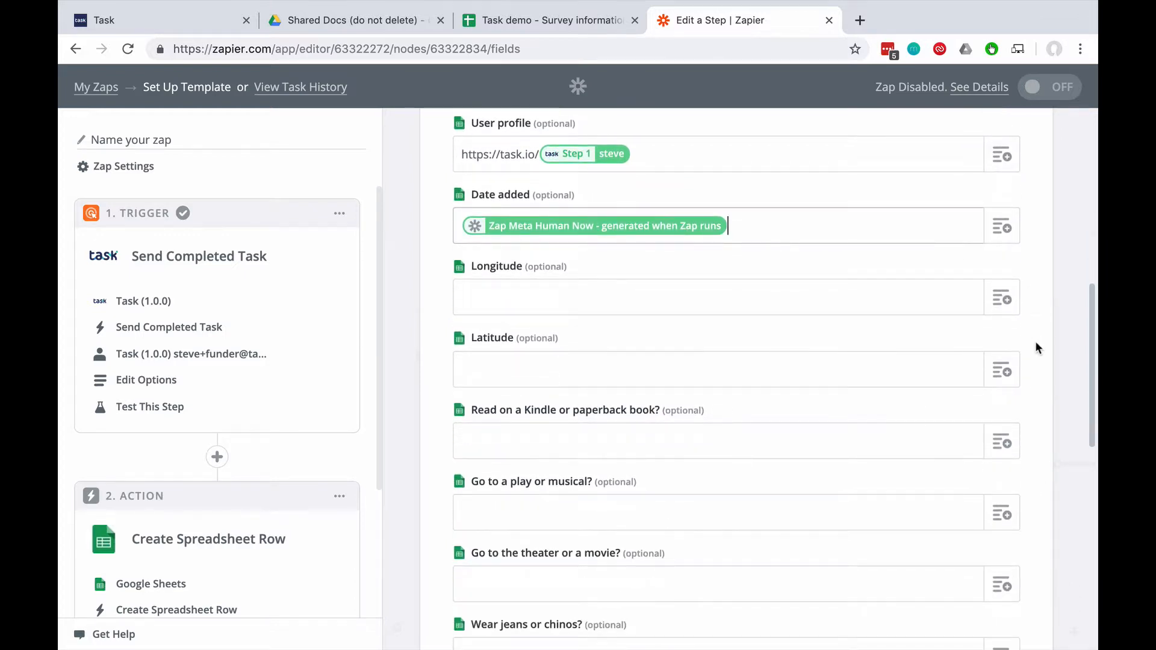
click(995, 296)
scroll(727, 439, down, 3)
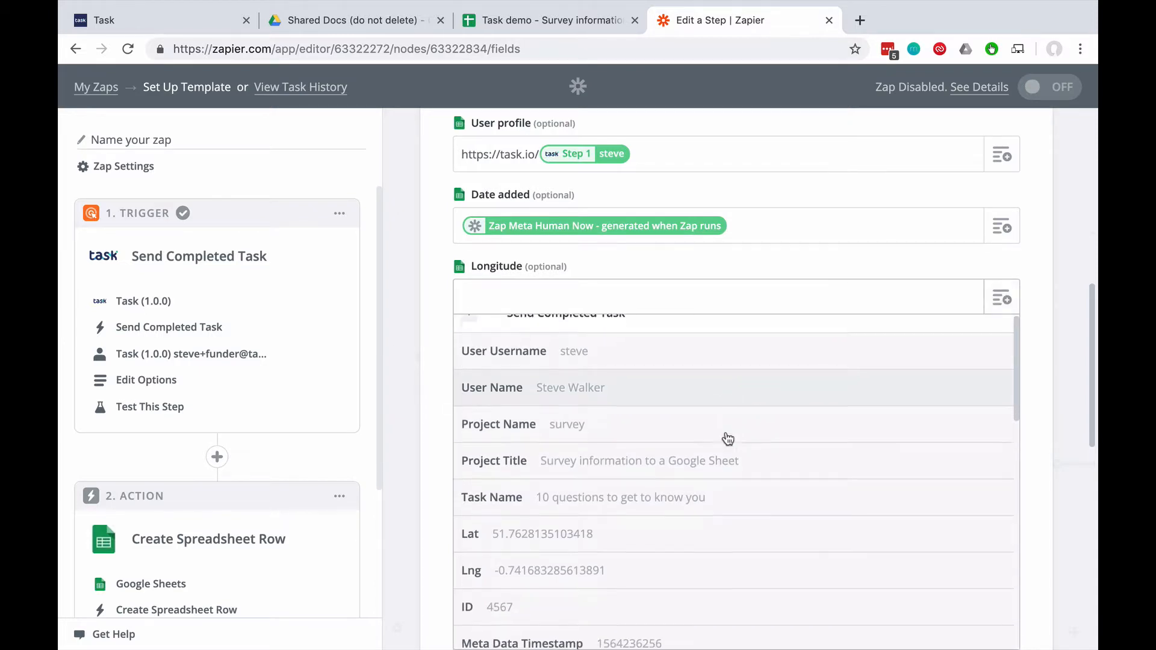
click(549, 541)
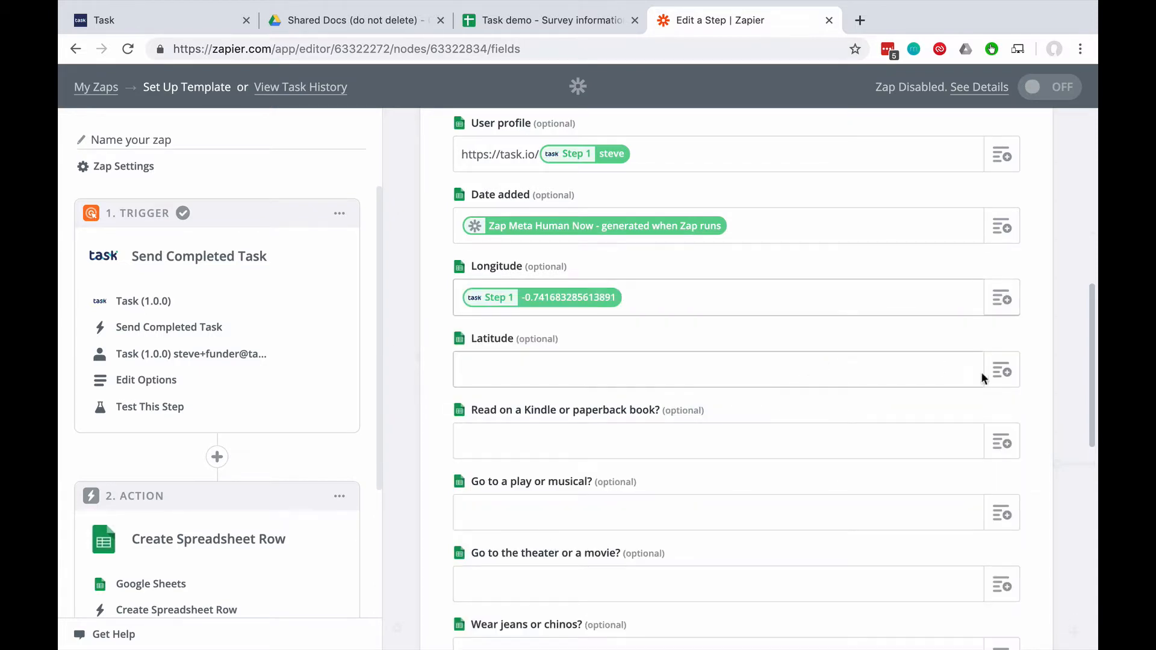
click(1001, 371)
scroll(730, 477, down, 6)
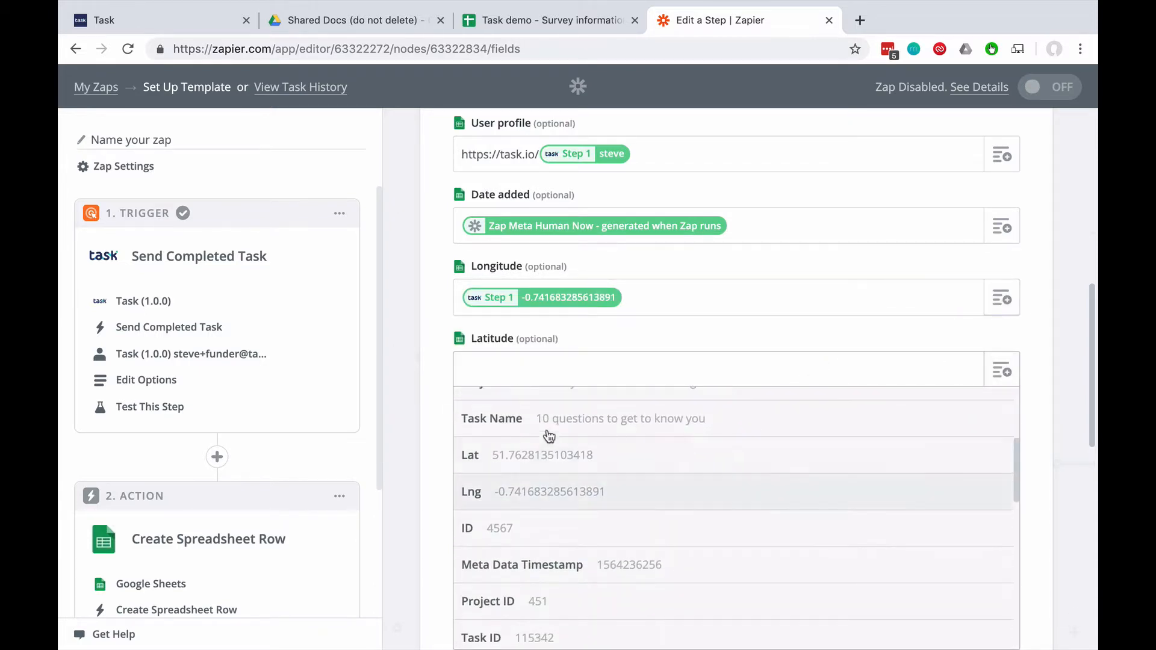
click(563, 455)
Map the "Read on a Kindle or paperback book?" column to the trigger's matching Components Feedback answer
scroll(771, 379, down, 2)
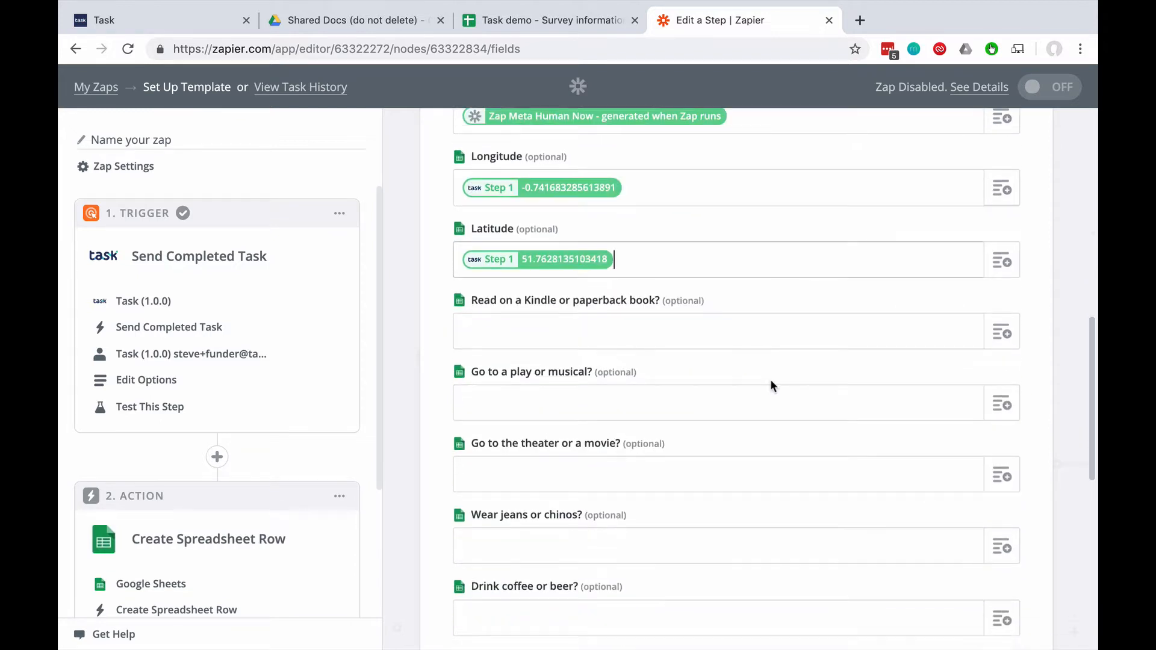
scroll(770, 382, down, 2)
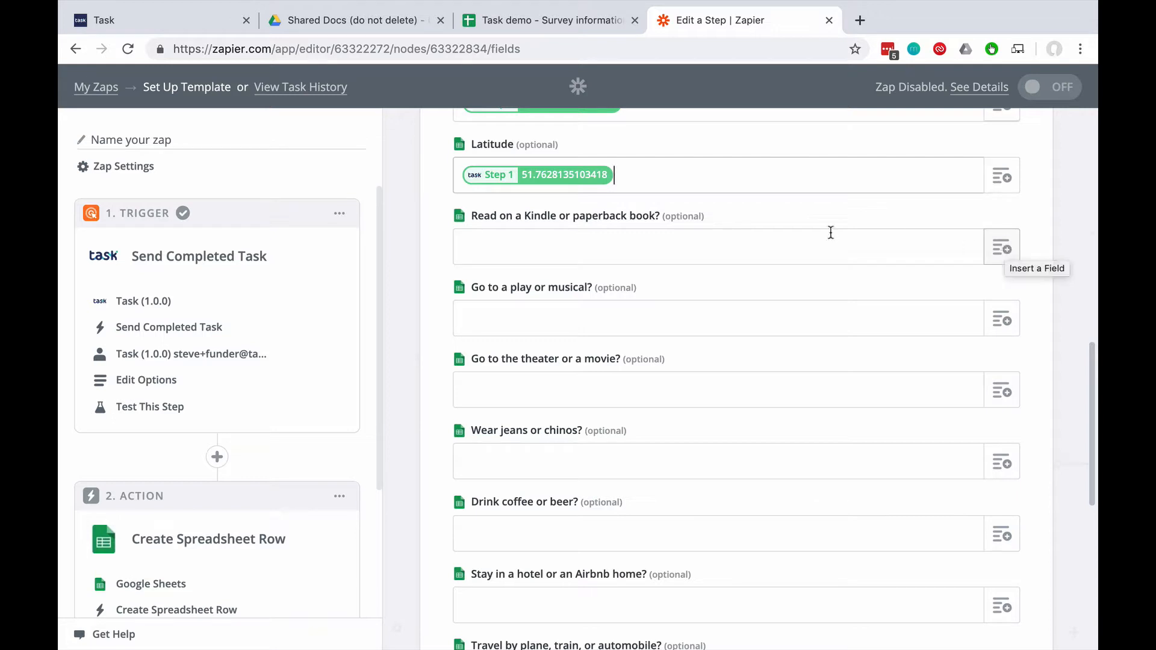
click(1001, 247)
scroll(732, 438, down, 6)
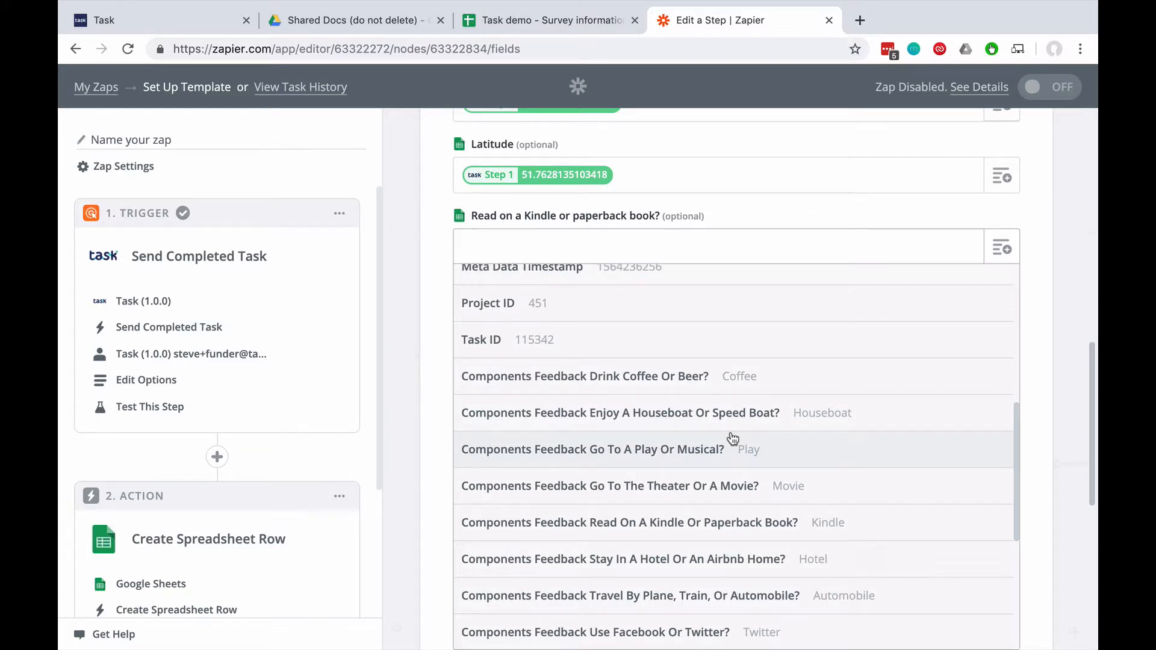
click(788, 524)
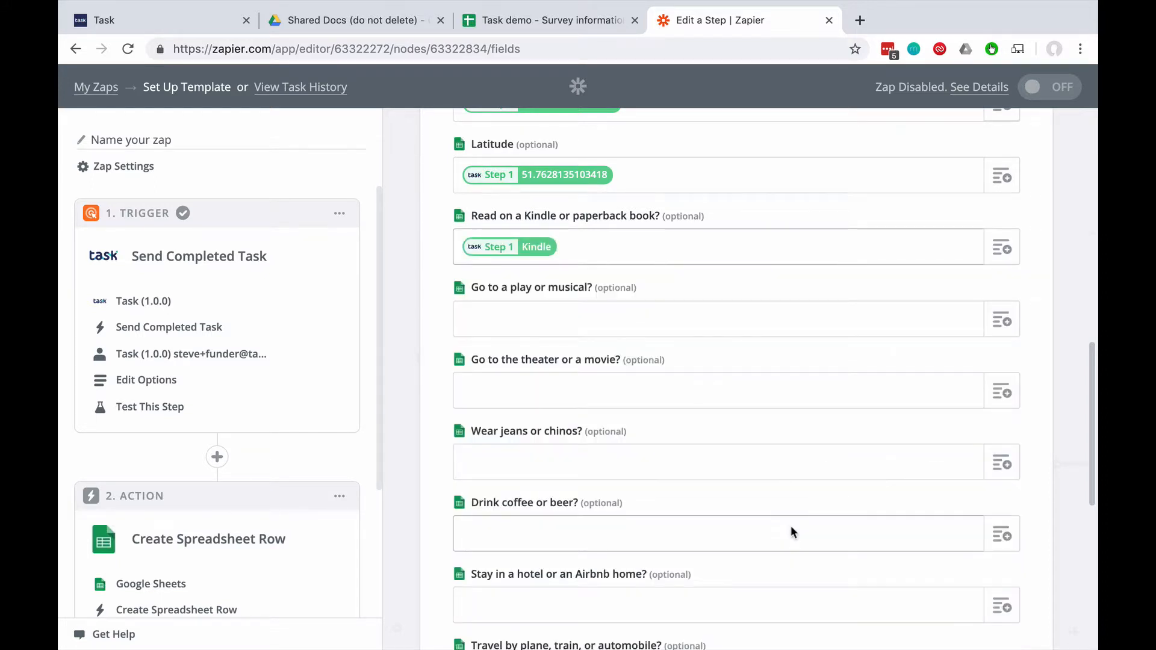
click(1007, 326)
scroll(774, 446, down, 3)
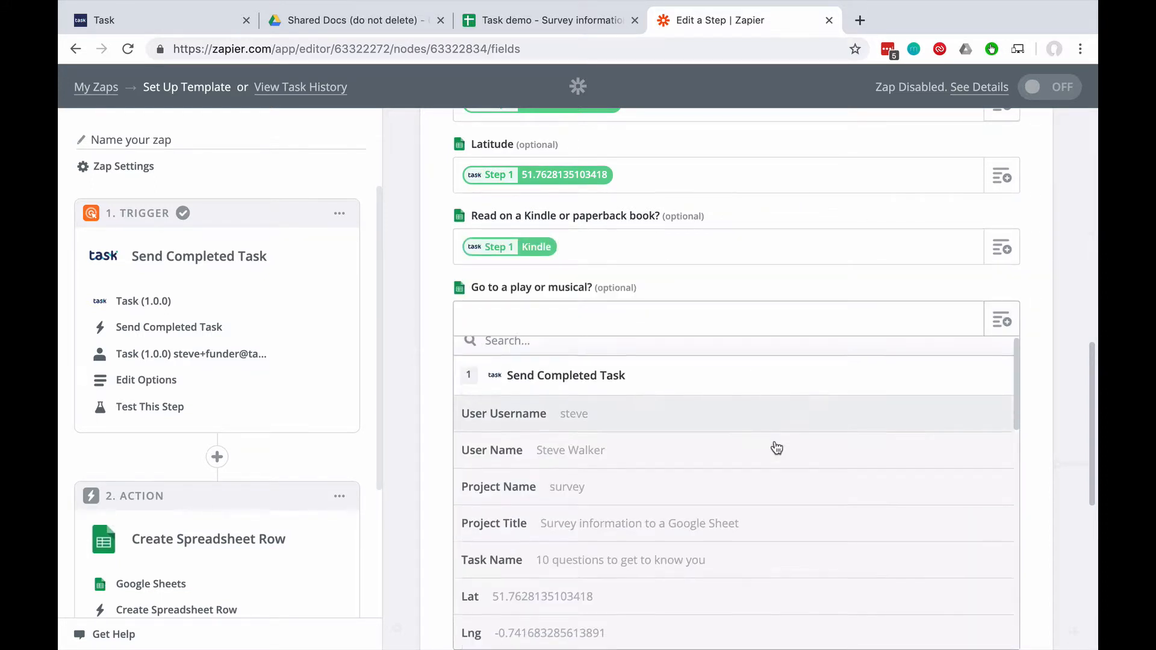
click(665, 320)
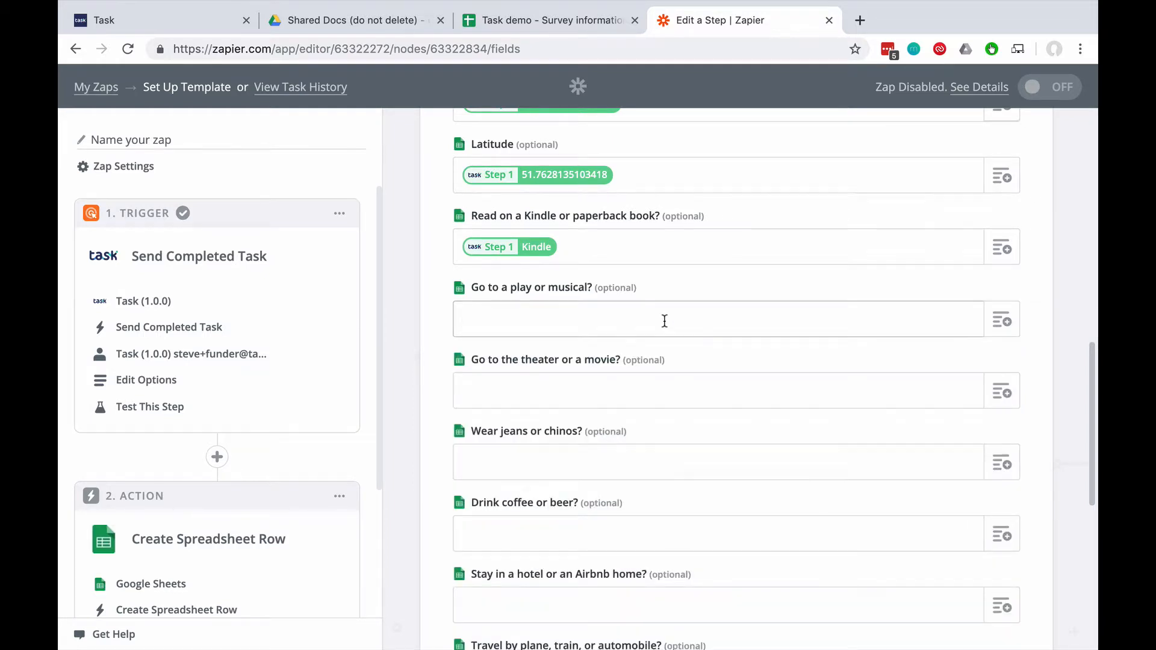
text(mus)
key(BackSpace)
key(BackSpace)
key(BackSpace)
Map the "Go to a play or musical?" and "Go to the theater or a movie?" columns to their matching Components Feedback answers
click(1001, 320)
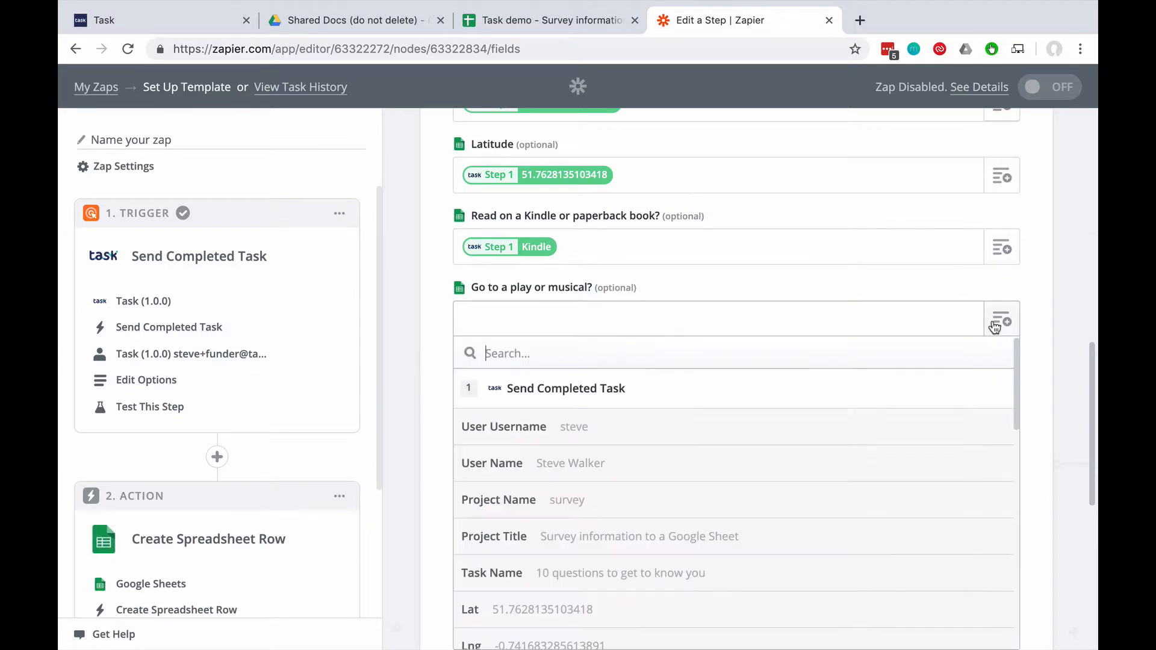
text(mus)
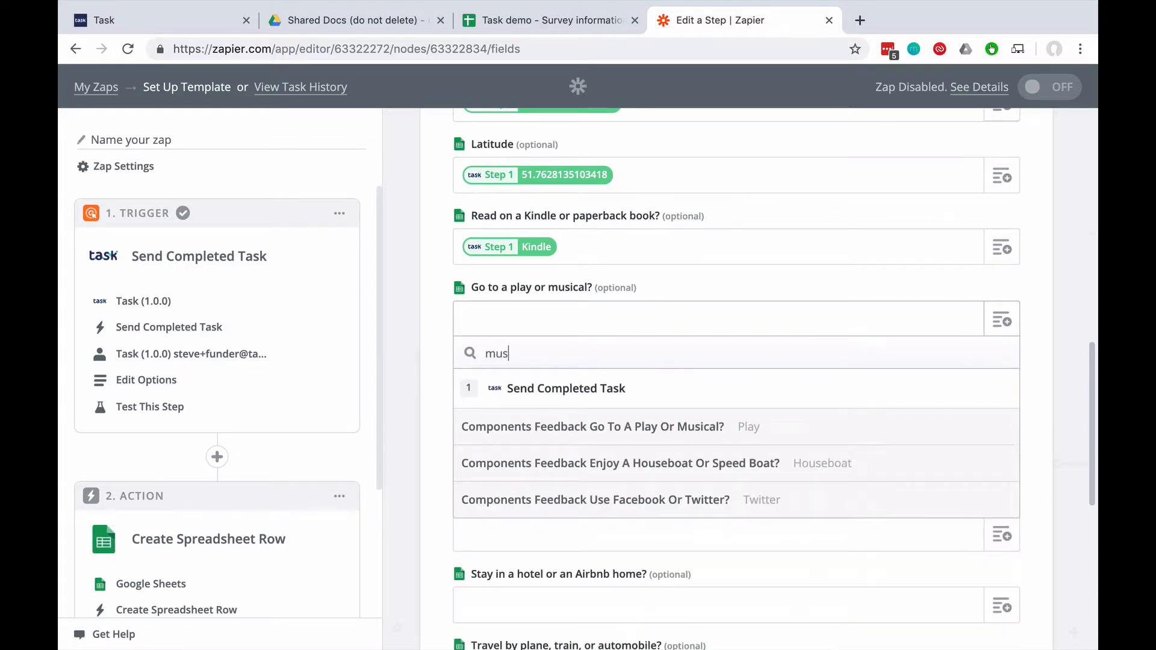
click(609, 431)
click(1001, 391)
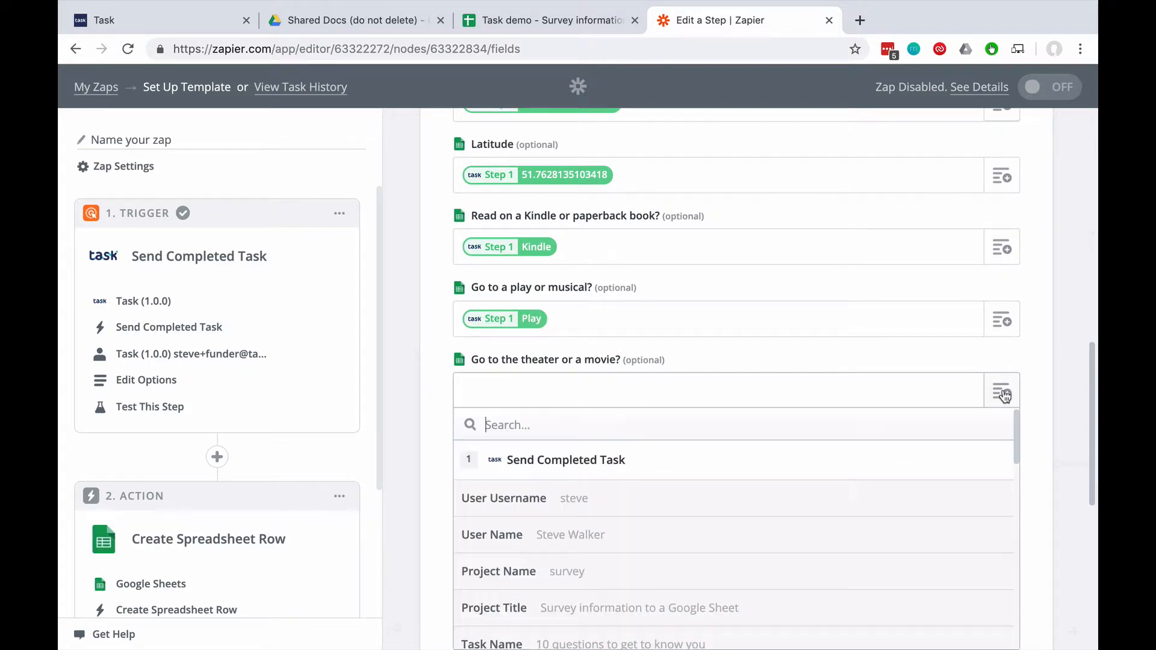
text(the)
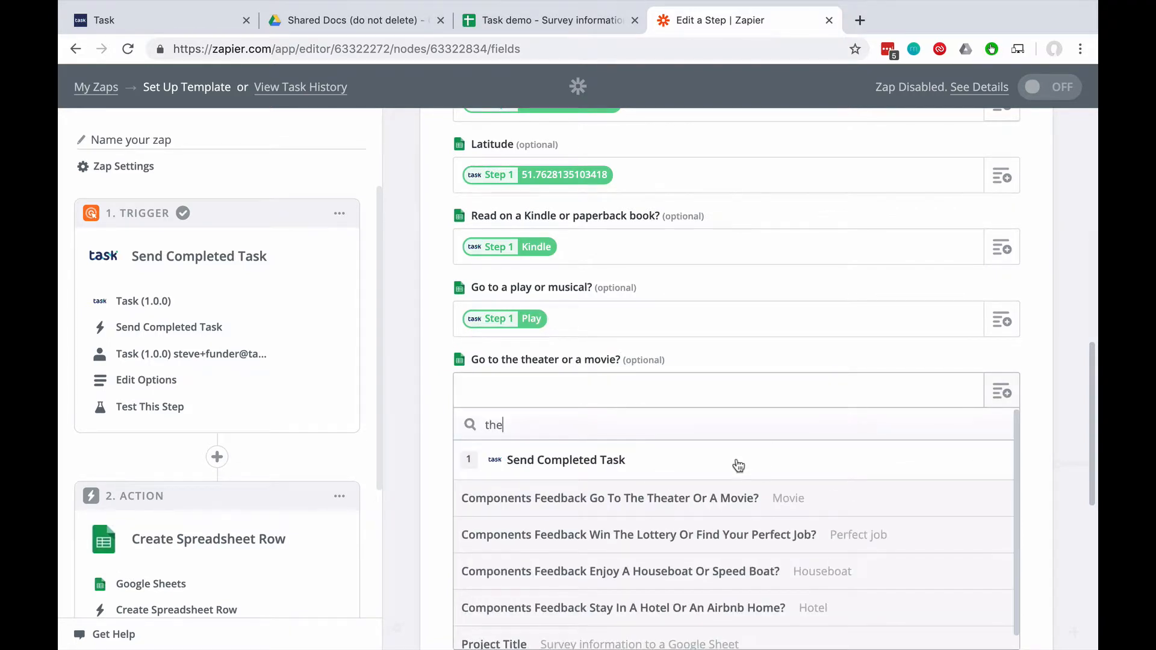
click(732, 494)
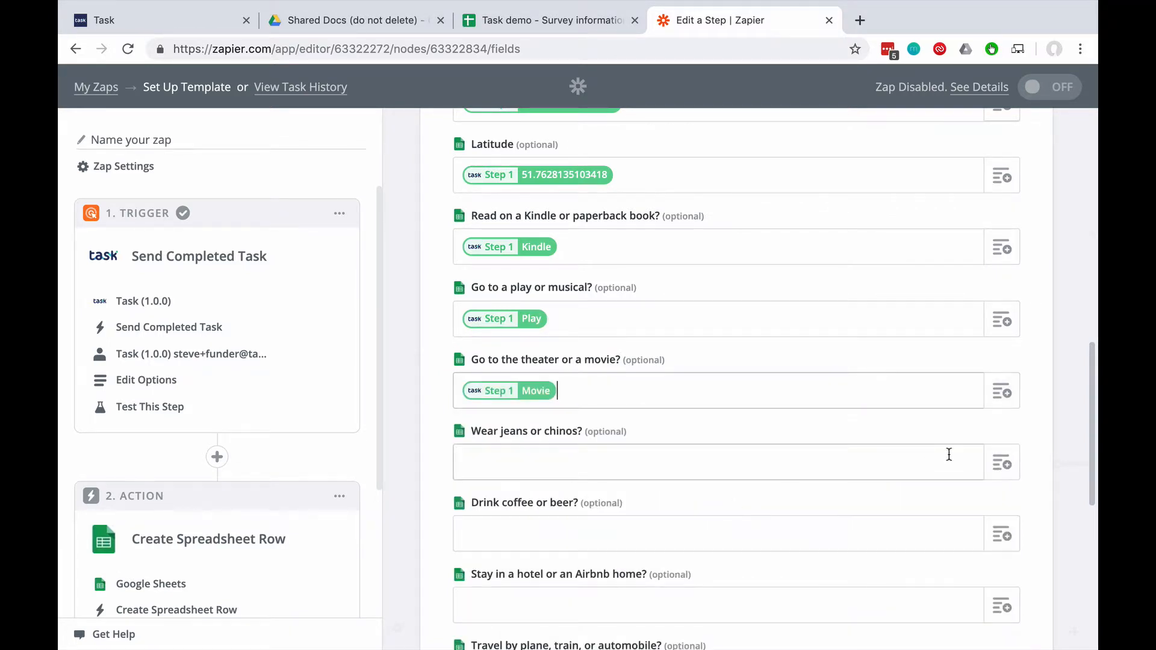
Map the "Wear jeans or chinos?" and "Drink coffee or beer?" columns to their matching Components Feedback answers
scroll(947, 454, down, 3)
click(1004, 320)
text(jean)
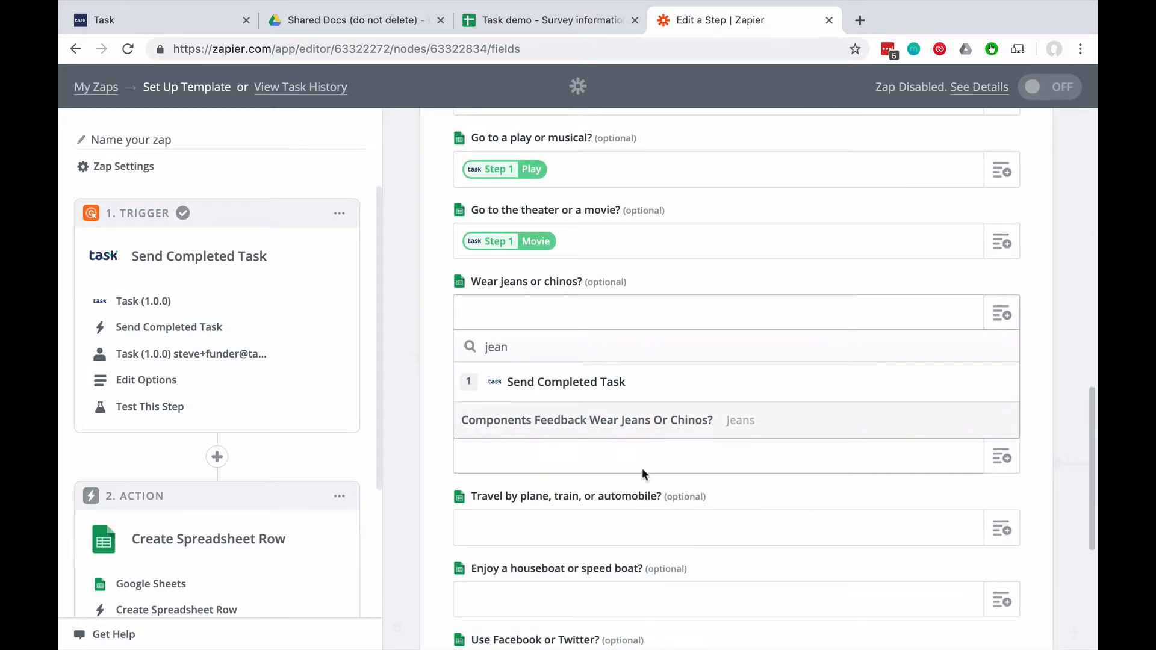
click(638, 417)
click(800, 388)
text(coffee)
click(601, 417)
Map the "Stay in a hotel or an Airbnb home?" and "Travel by plane, train, or automobile?" columns to their matching Components Feedback answers
scroll(783, 361, down, 3)
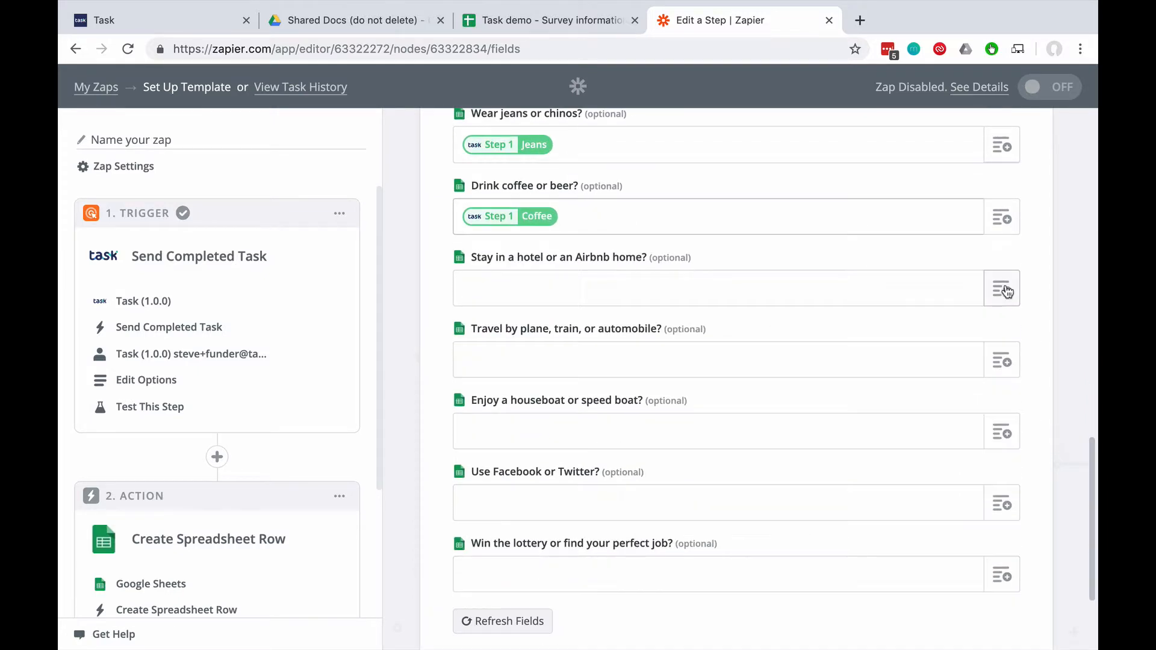
click(1001, 289)
text(air)
click(602, 395)
scroll(1036, 305, down, 1)
click(1002, 299)
text(plane)
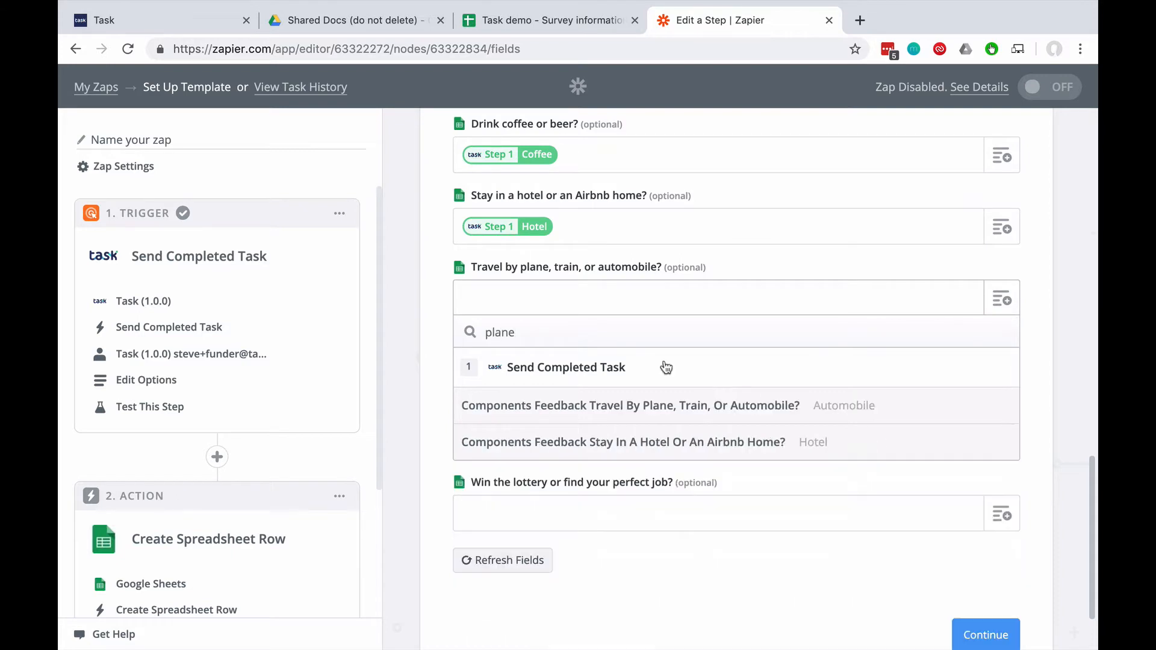
click(602, 403)
Map the "Enjoy a houseboat or speed boat?" and "Use Facebook or Twitter?" columns to their matching Components Feedback answers
click(1001, 371)
text(house)
click(620, 477)
click(999, 442)
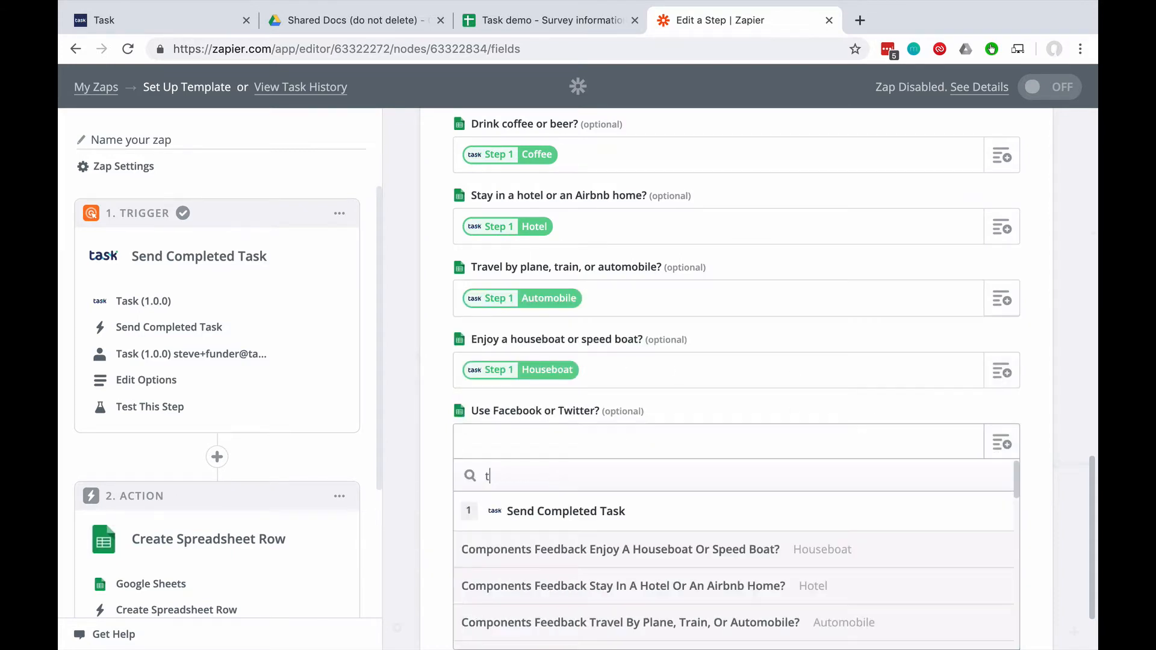
text(twitter)
click(617, 545)
Map the "Win the lottery or find your perfect job?" column to the trigger's matching Components Feedback answer
scroll(843, 481, down, 2)
click(1004, 431)
text(pe)
click(800, 573)
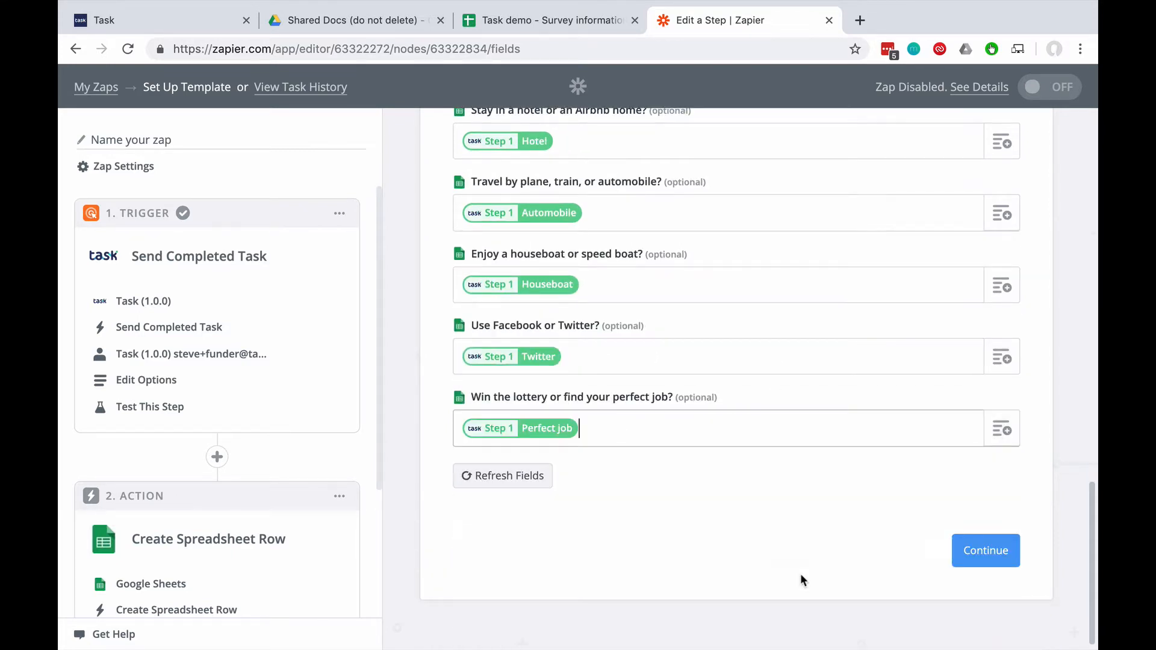
Review all the column mappings of the spreadsheet row and continue to the Google Sheets test
scroll(1046, 439, up, 6)
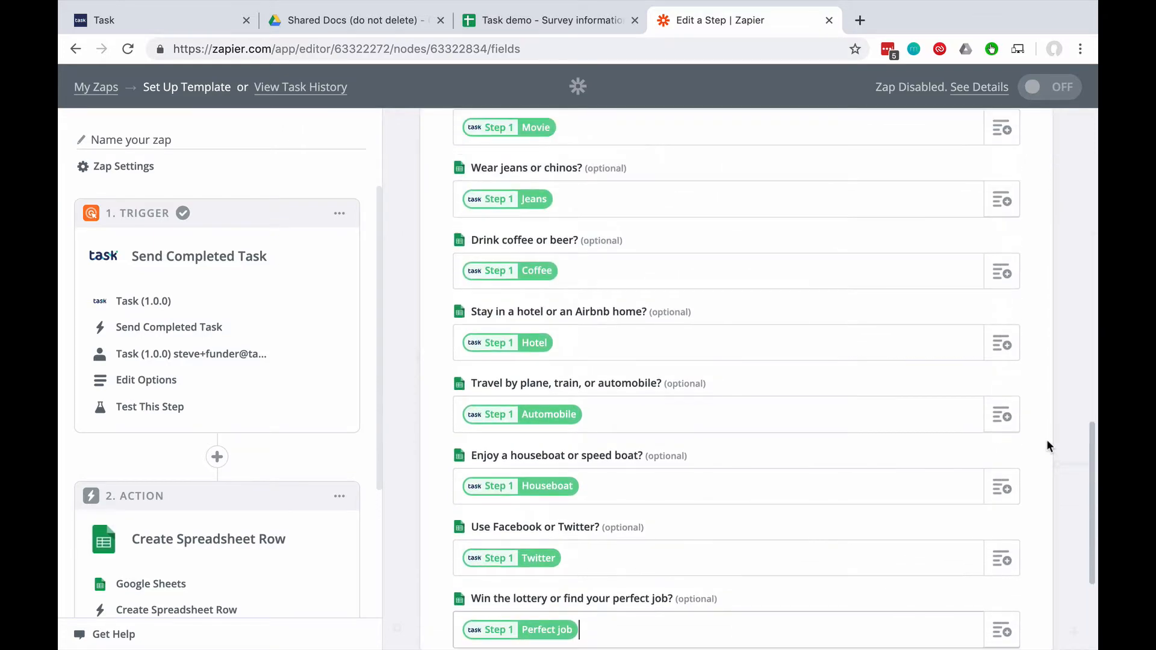
scroll(1046, 440, up, 5)
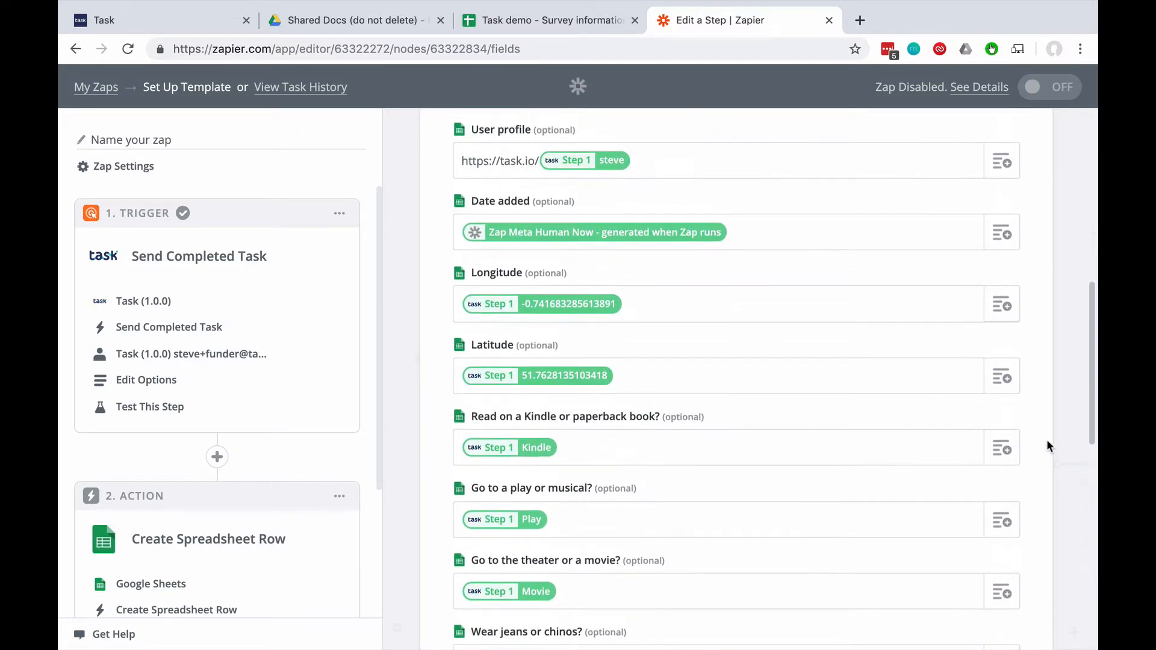
scroll(1046, 446, up, 7)
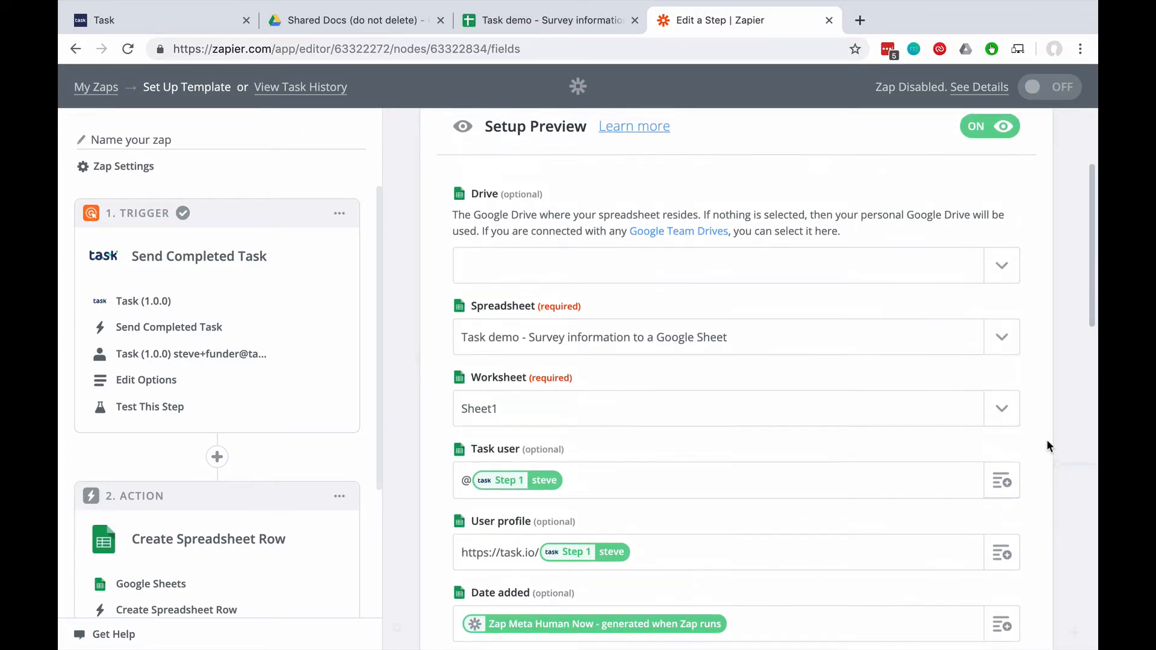
scroll(1046, 439, down, 18)
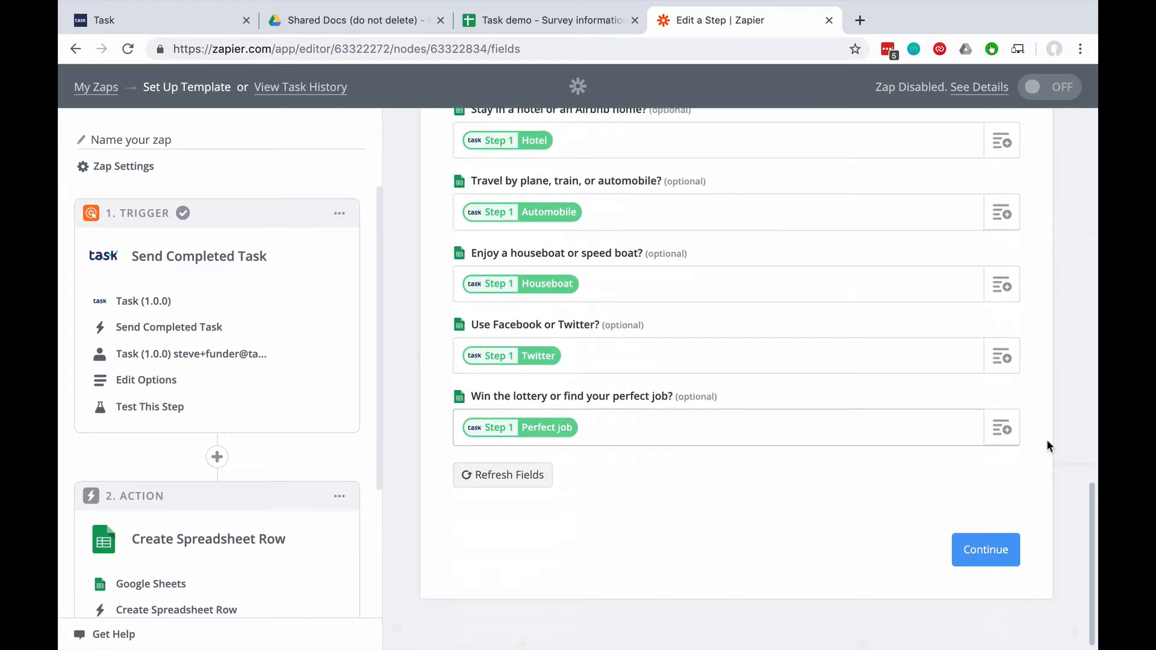
click(983, 554)
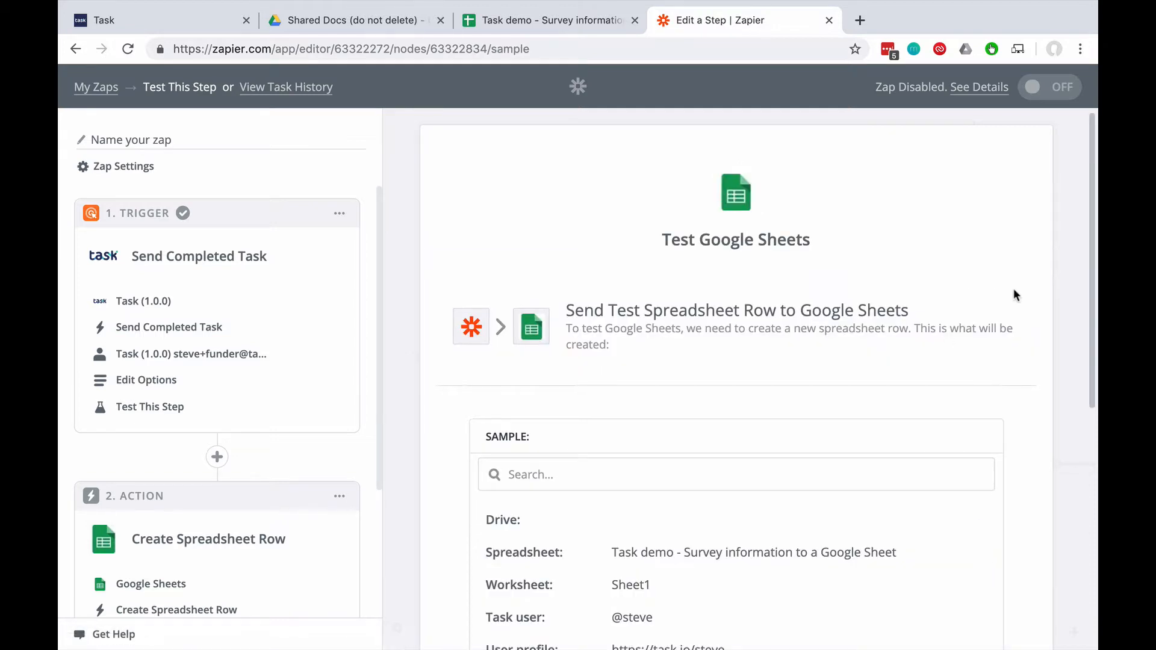
Check the sample row's values for the test and switch to the survey spreadsheet in Google Sheets
scroll(1013, 289, down, 5)
scroll(874, 360, down, 5)
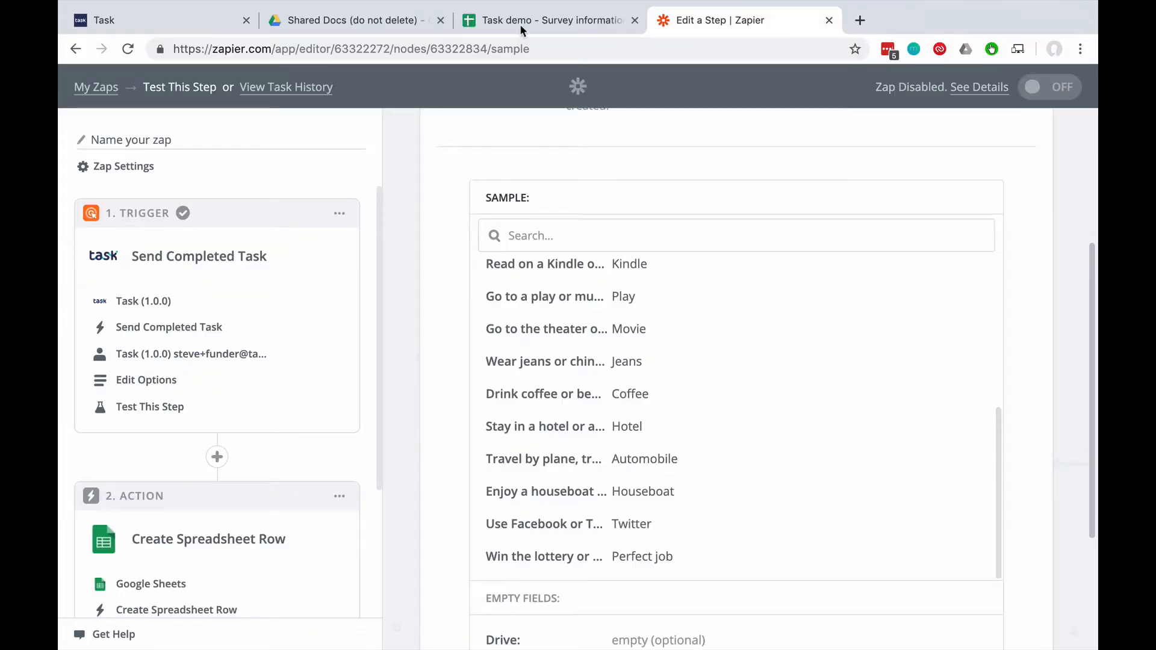
click(519, 22)
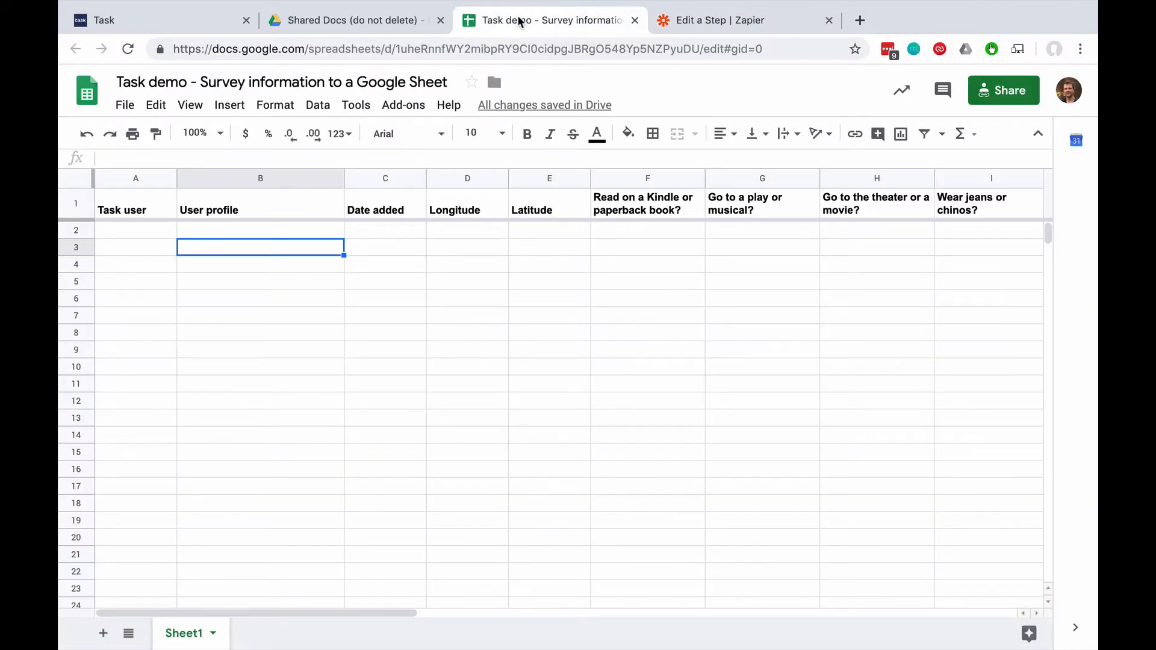
Send the sample row from Zapier to Google Sheets as a test and check it in the survey spreadsheet
click(136, 230)
click(136, 262)
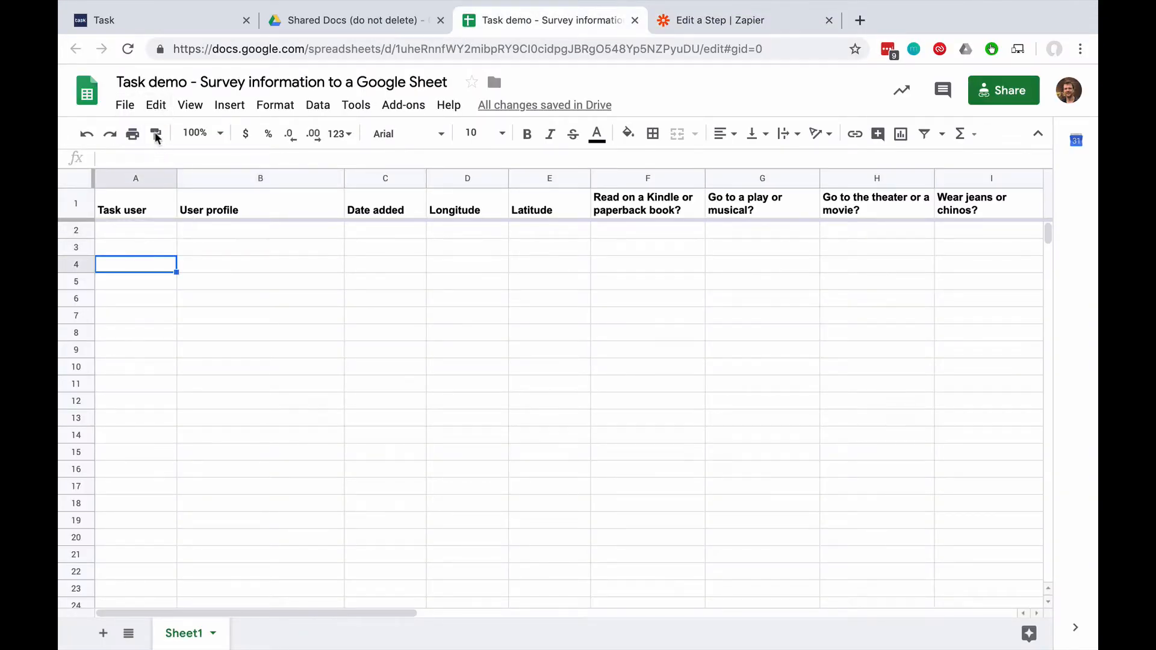
click(170, 22)
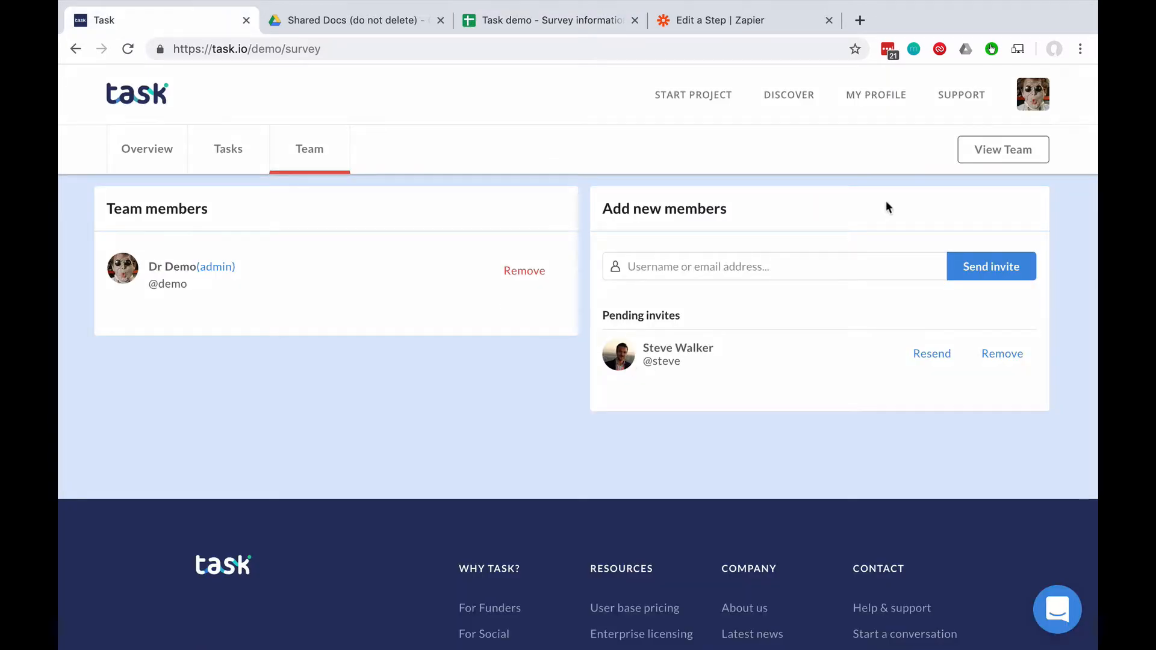
click(751, 14)
scroll(1055, 406, down, 3)
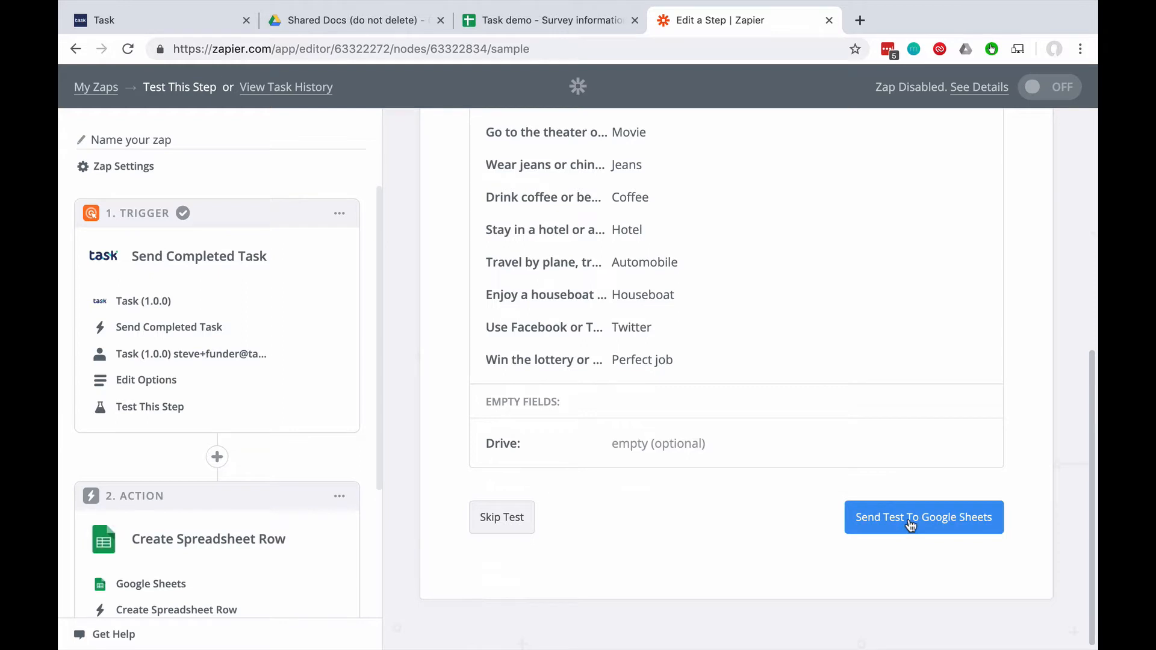
click(909, 522)
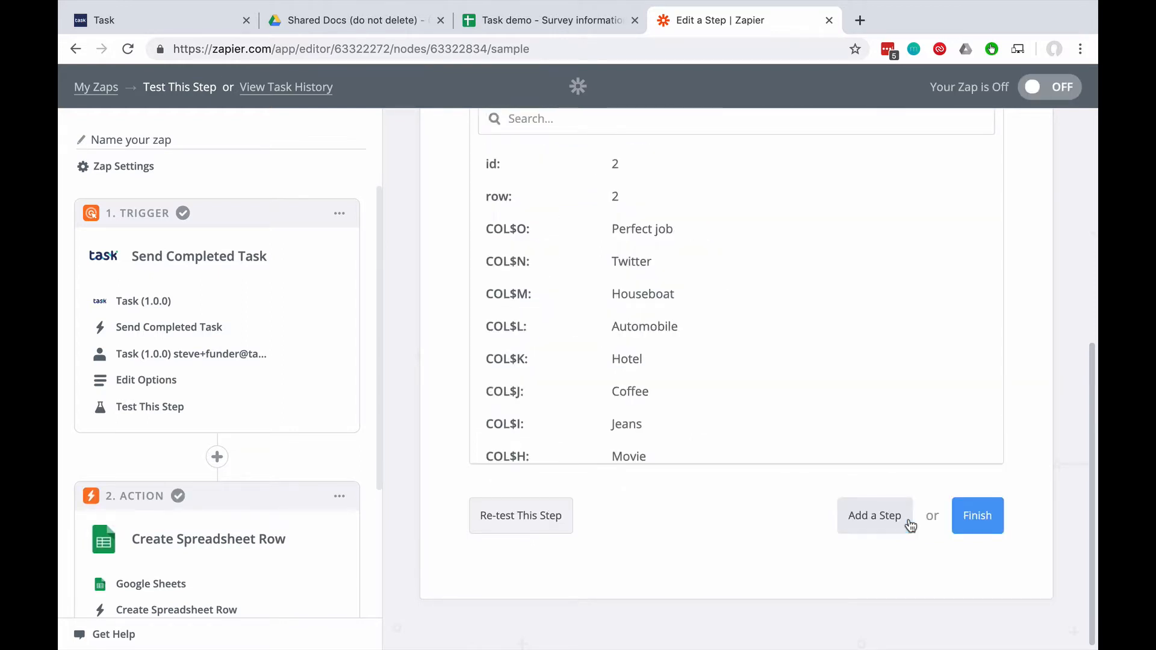
click(534, 18)
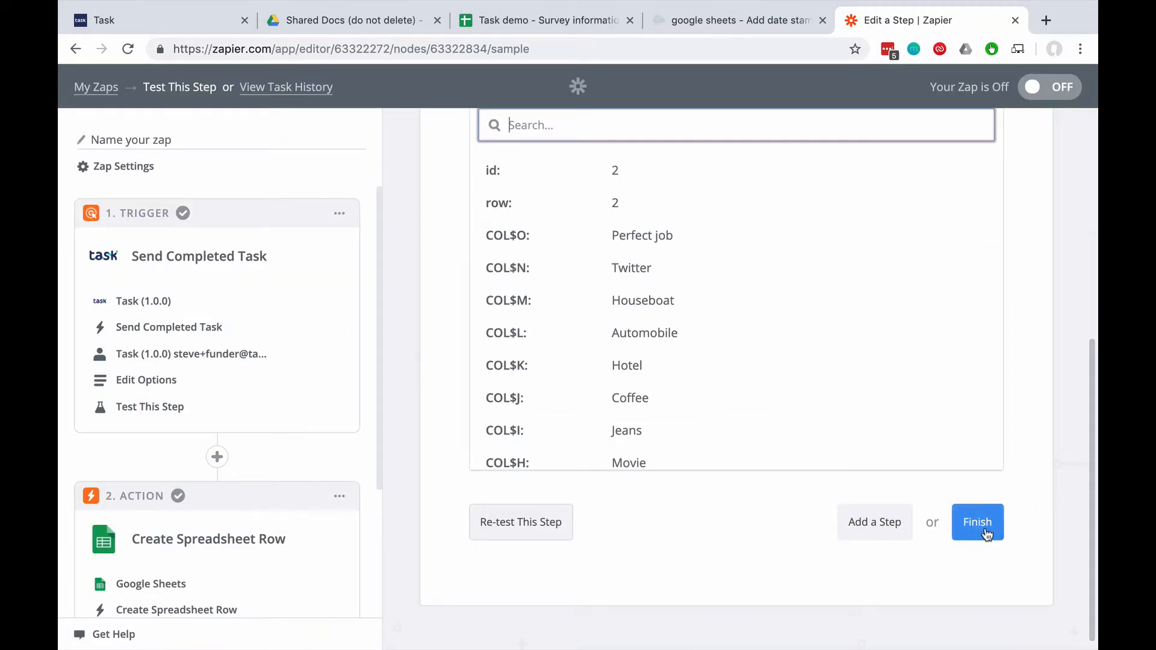
Finish the Zap setup, name it "Google Survey Demo Zap" and turn it on
click(977, 522)
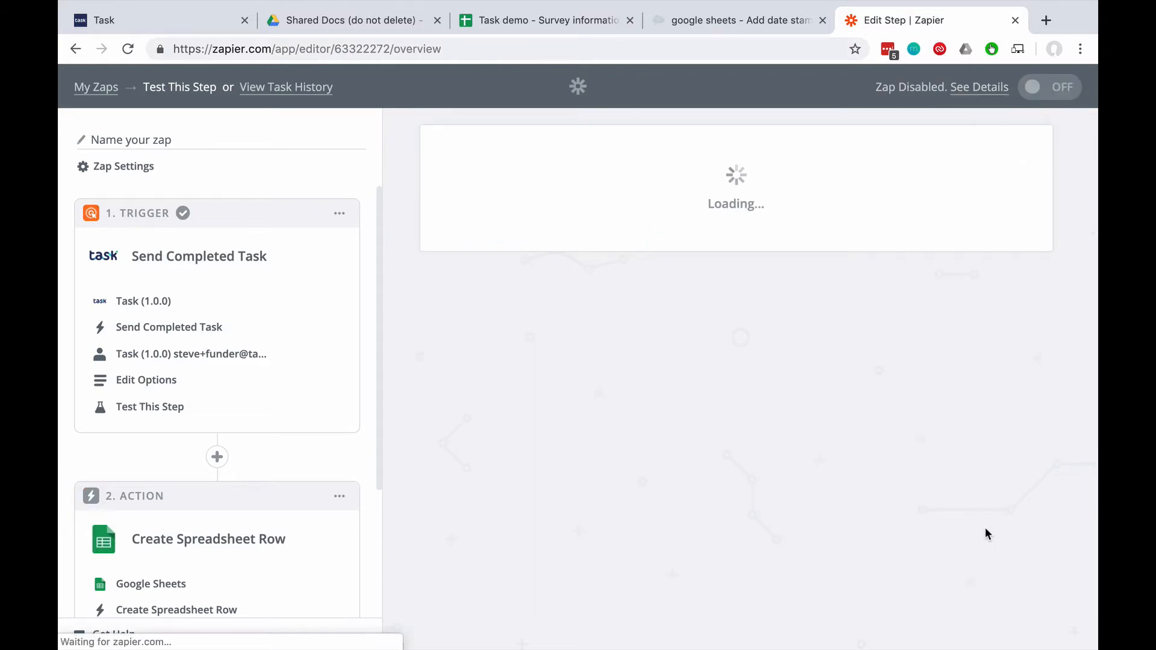
click(701, 312)
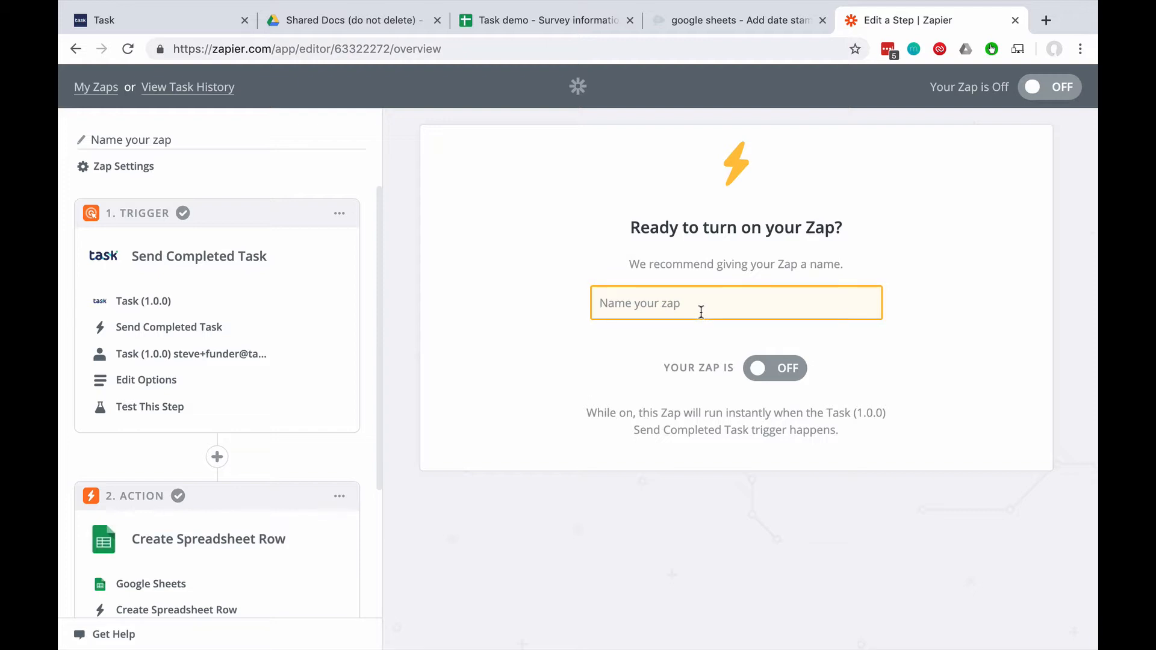
text(Goo)
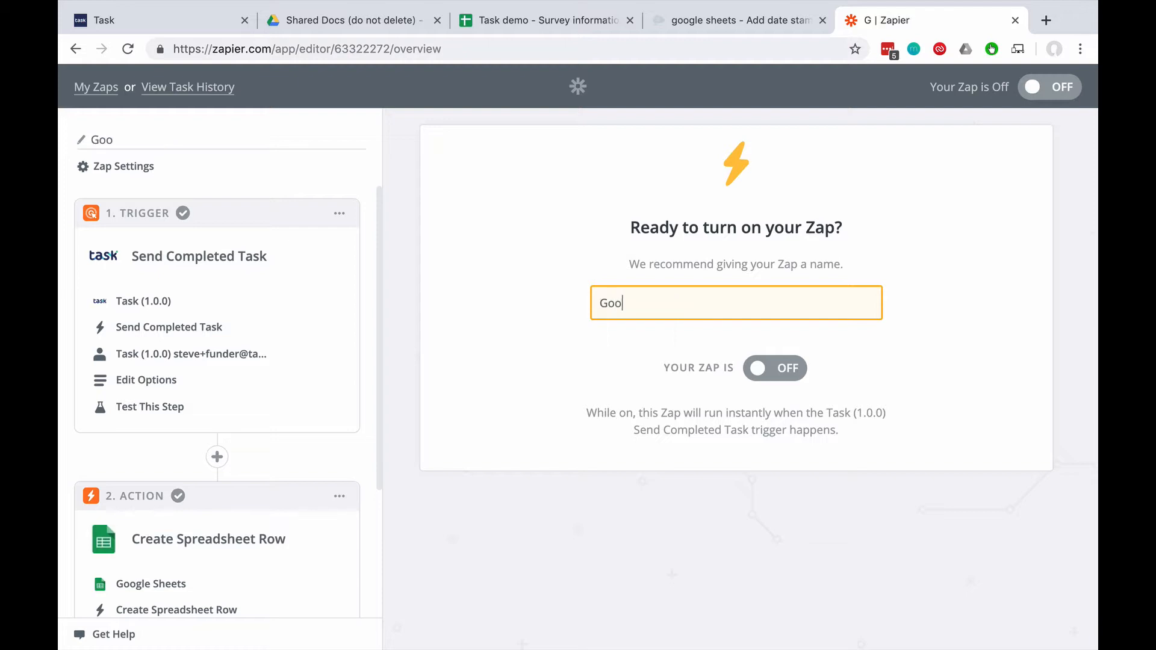
text(gle Su)
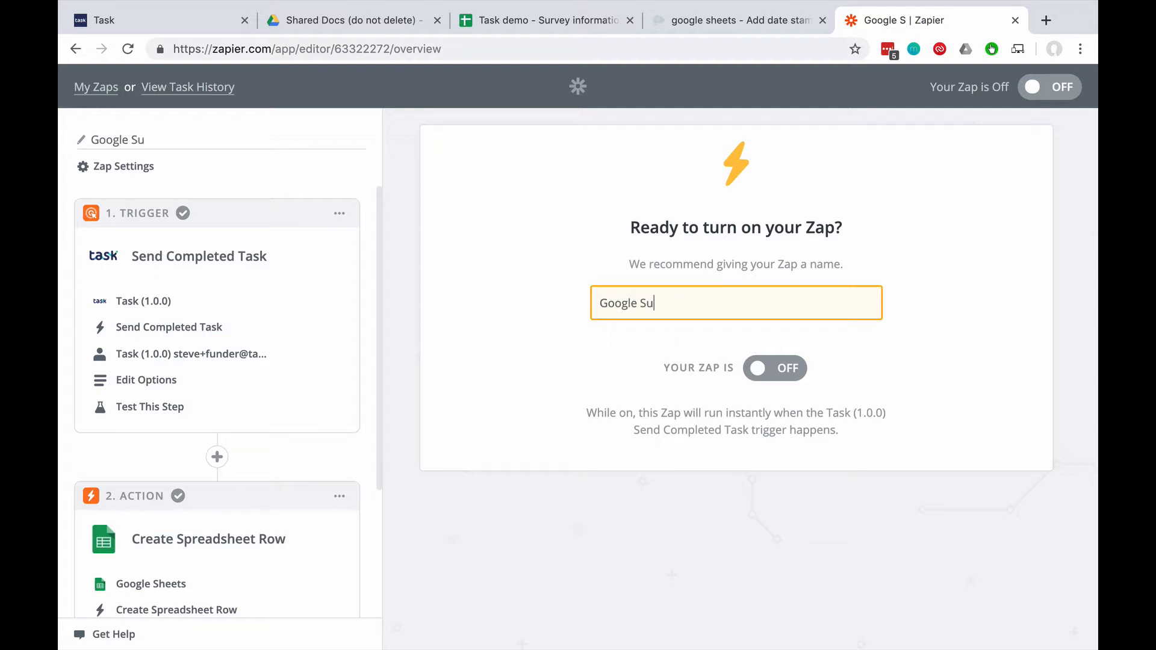
text(rvey Demo Zap)
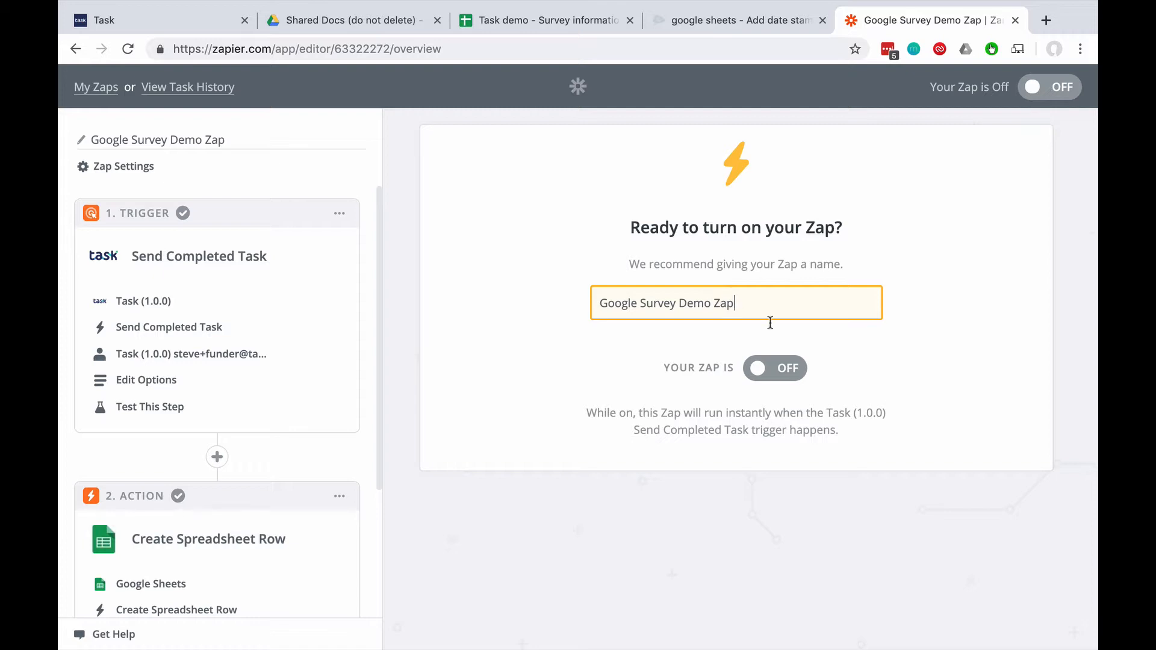
click(759, 371)
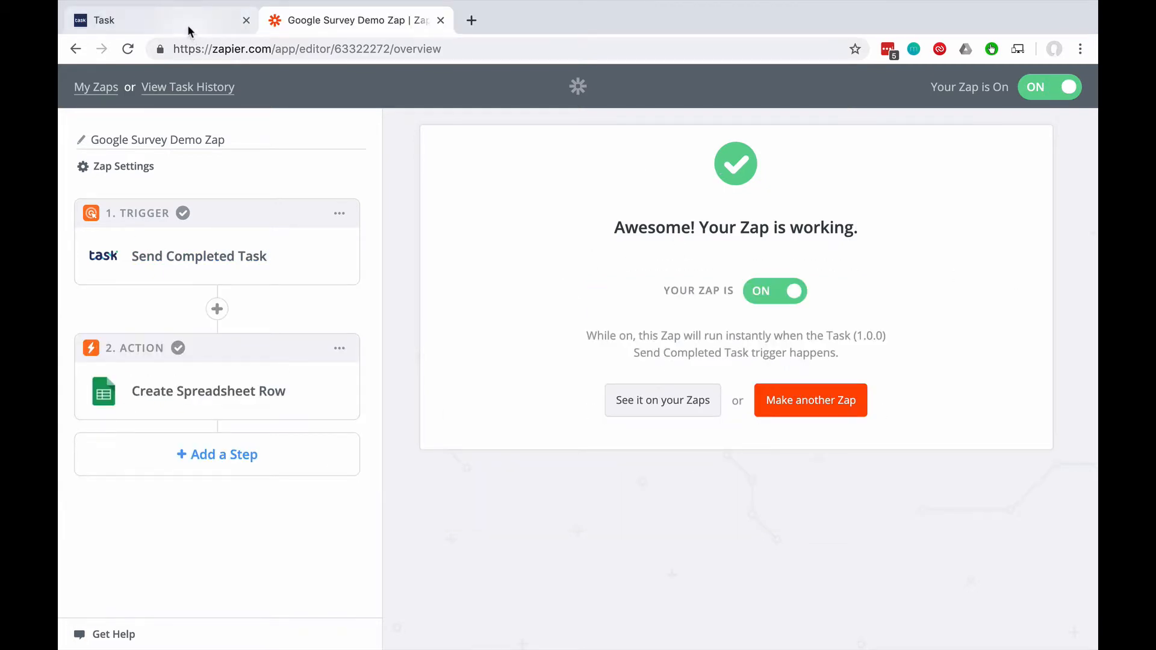
Check the project's task list in Task, and insert an "Only continue if..." filter between the Zap's trigger and its spreadsheet row action
click(186, 25)
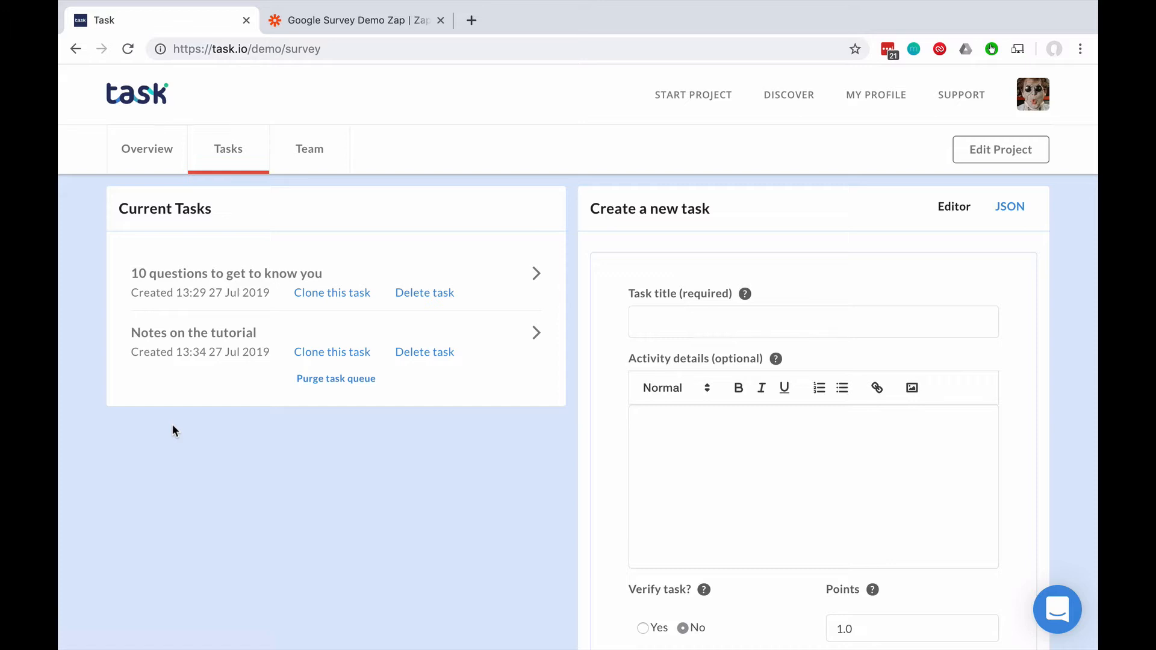
click(363, 20)
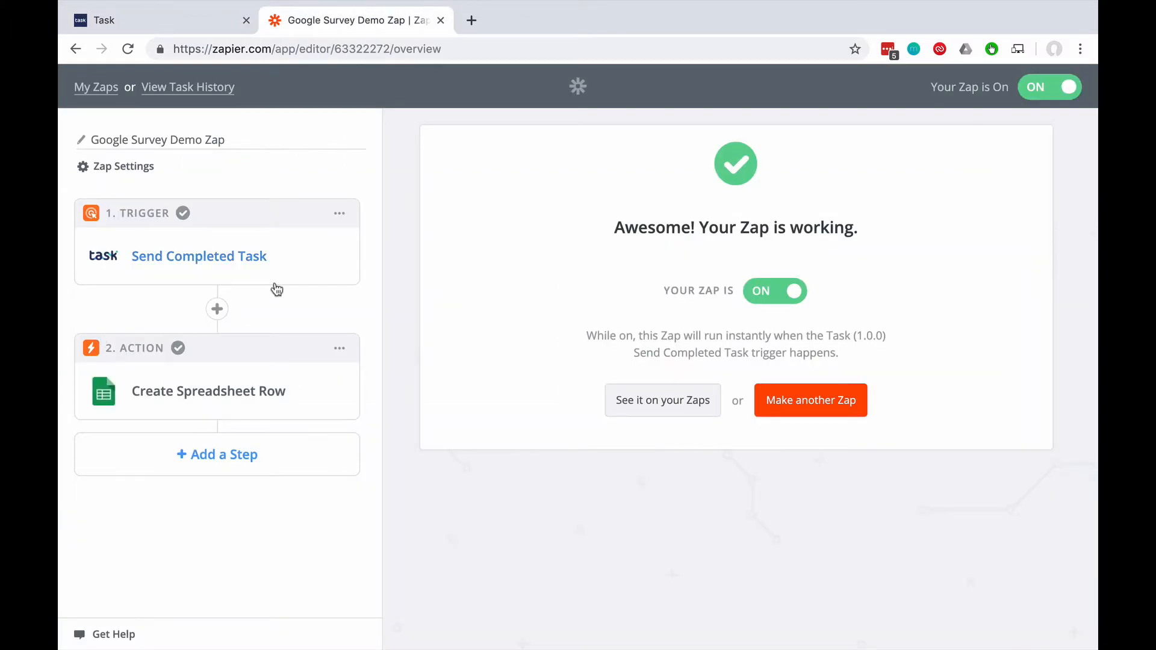
click(217, 310)
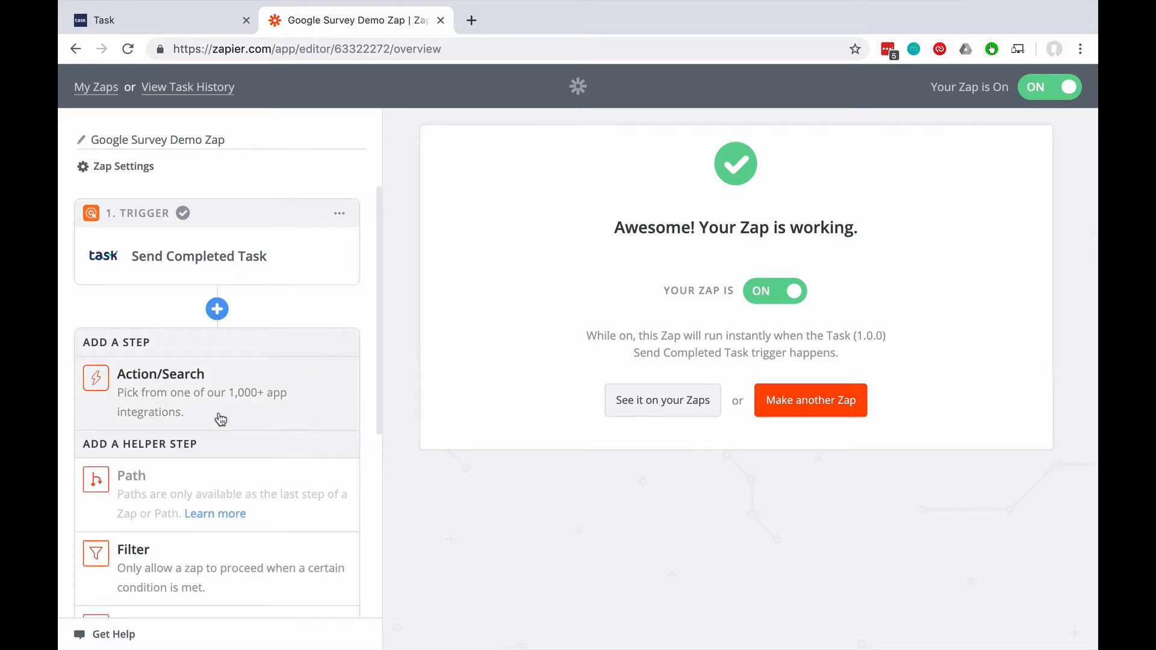
click(160, 576)
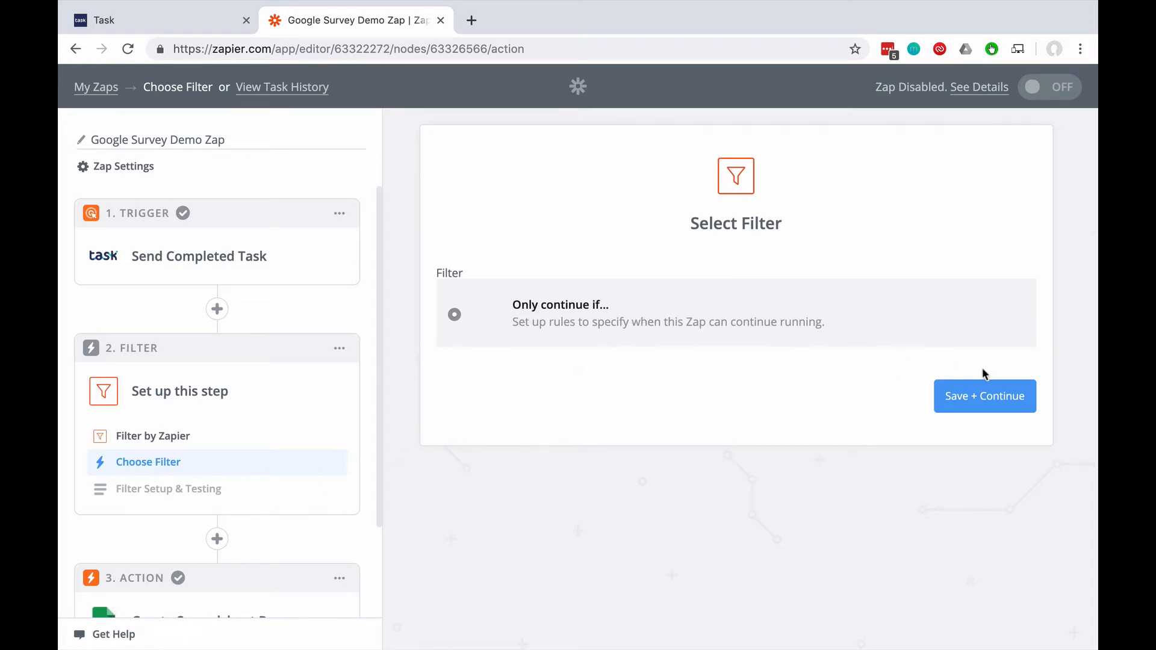
click(972, 400)
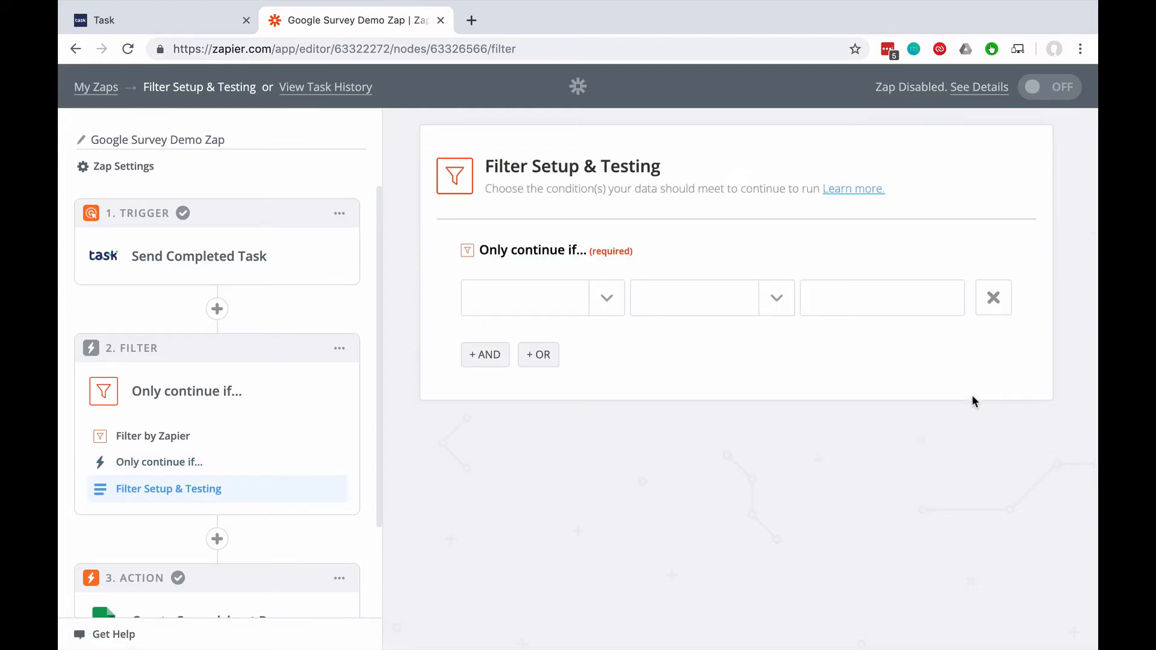
Choose the trigger's Meta Data Task Survey value as the field the filter checks
click(610, 299)
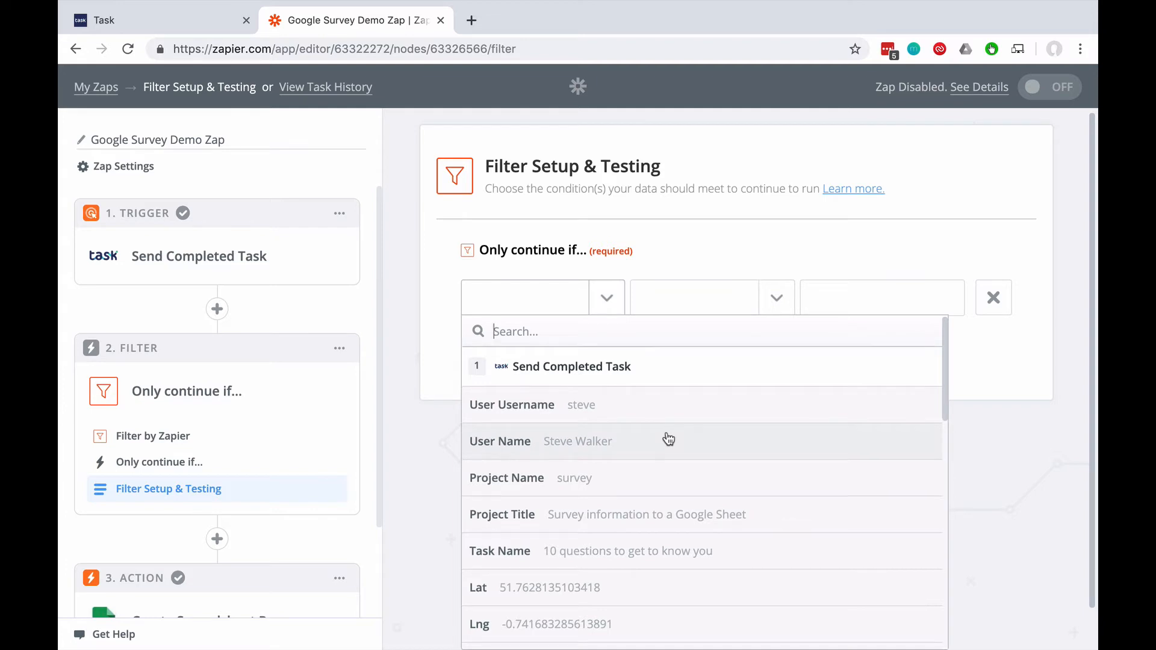
scroll(668, 438, down, 2)
scroll(669, 438, down, 4)
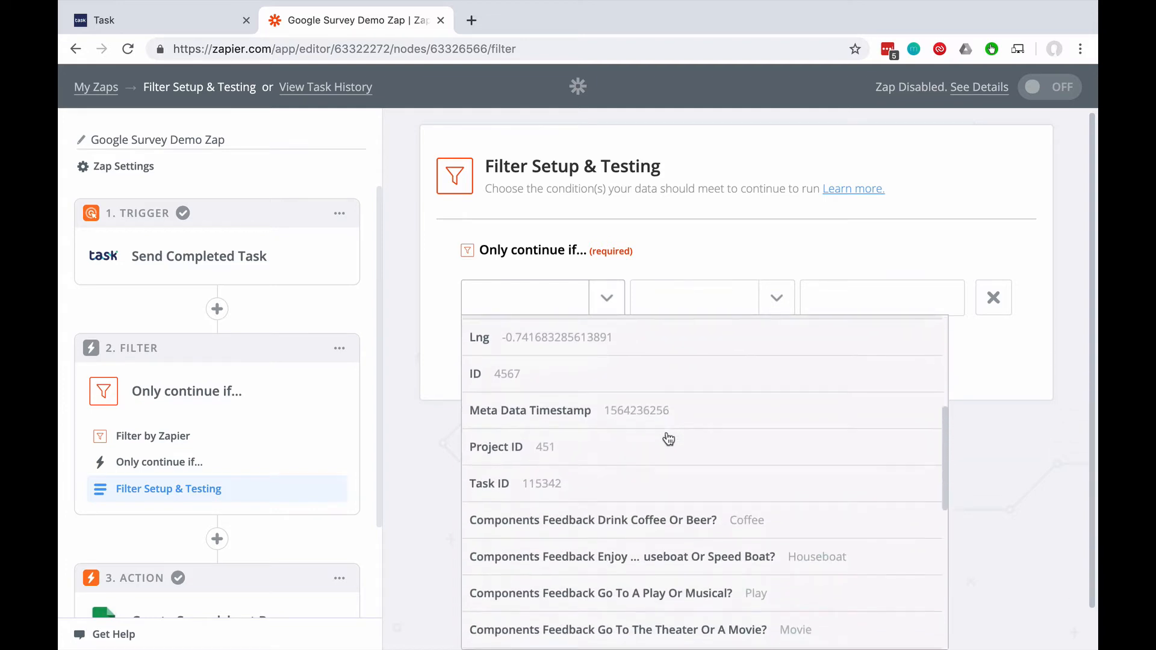
scroll(668, 439, down, 5)
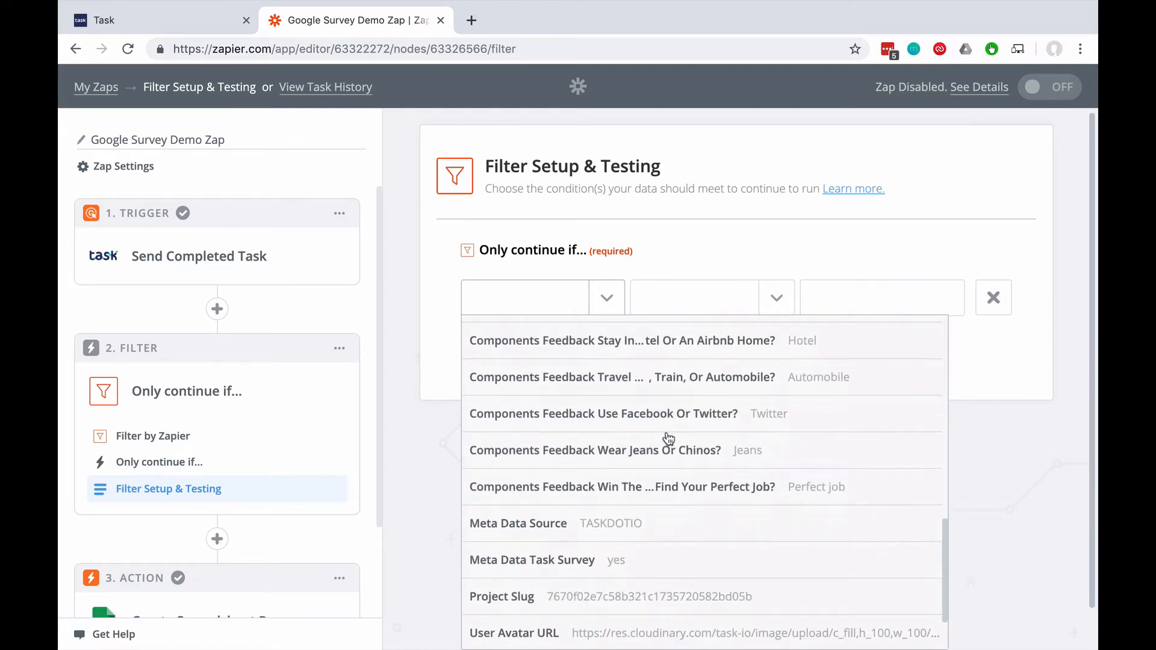
scroll(668, 438, down, 1)
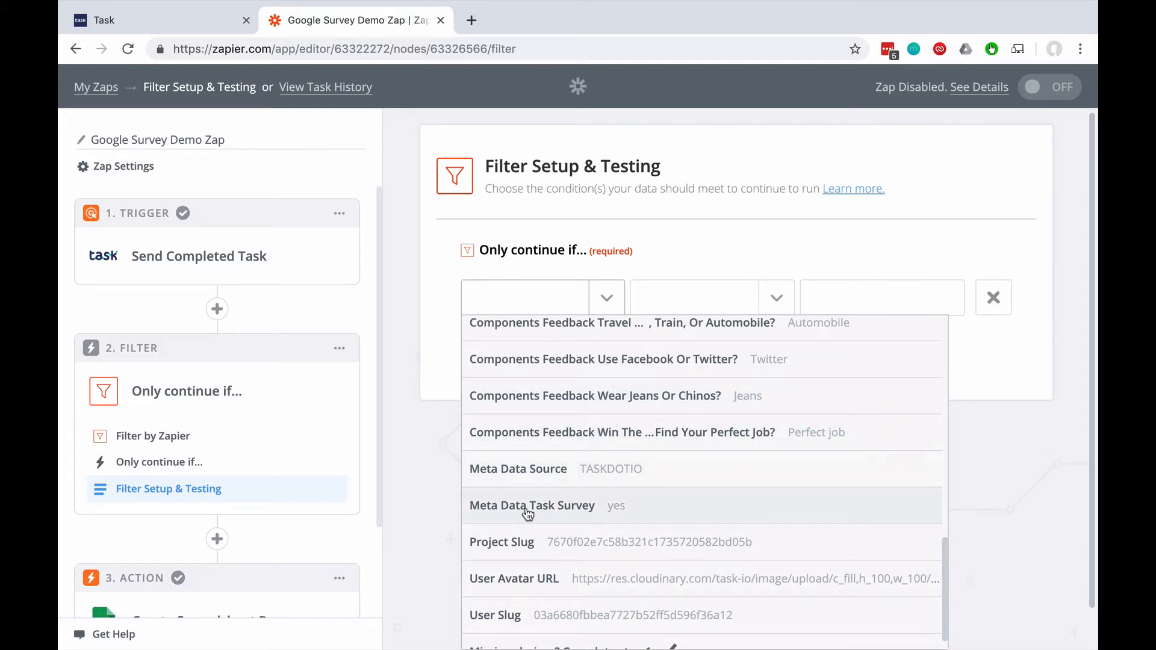
click(576, 510)
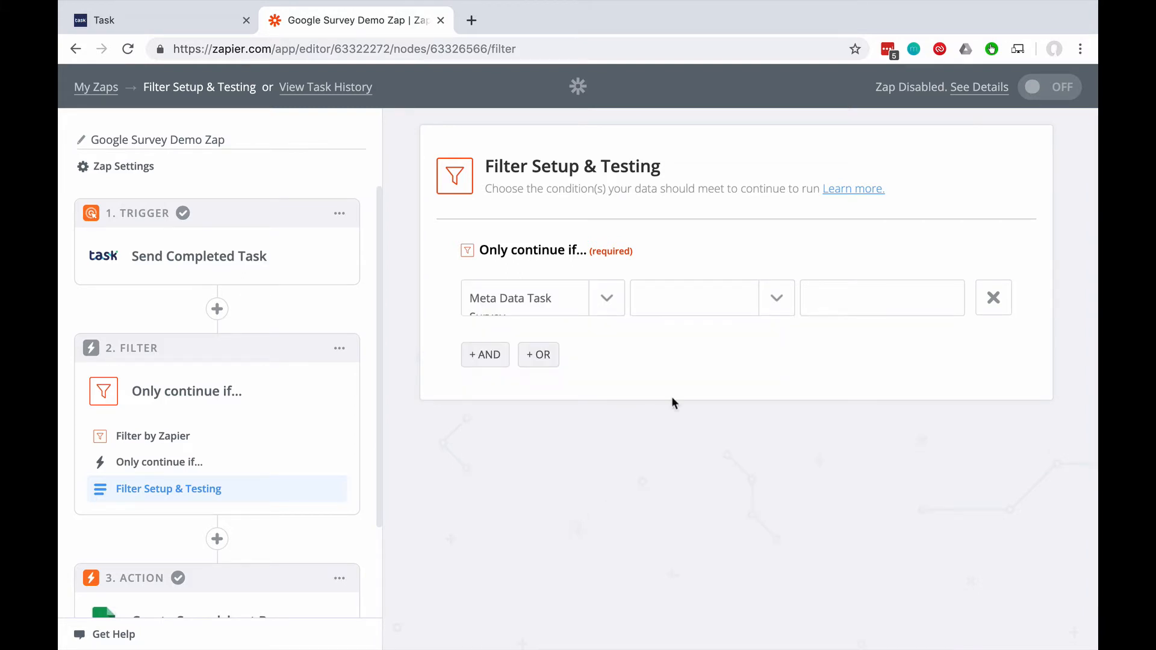
Set the filter rule to (Text) Exactly matches "yes", test it and inspect the sample data result
click(784, 297)
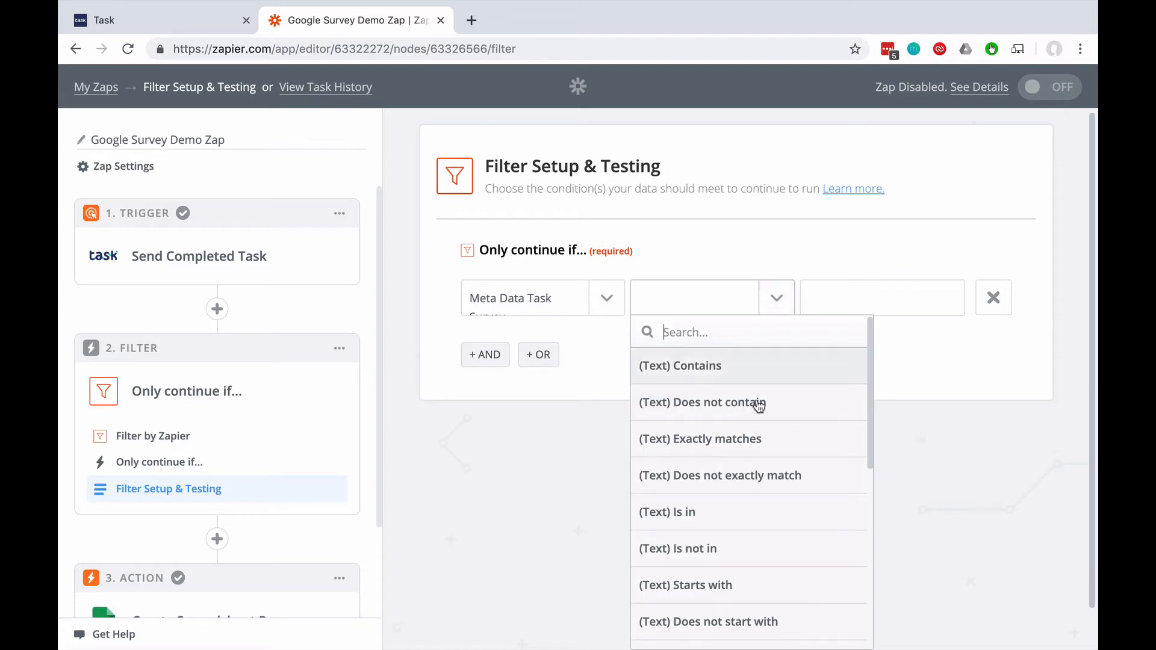
click(726, 439)
click(836, 292)
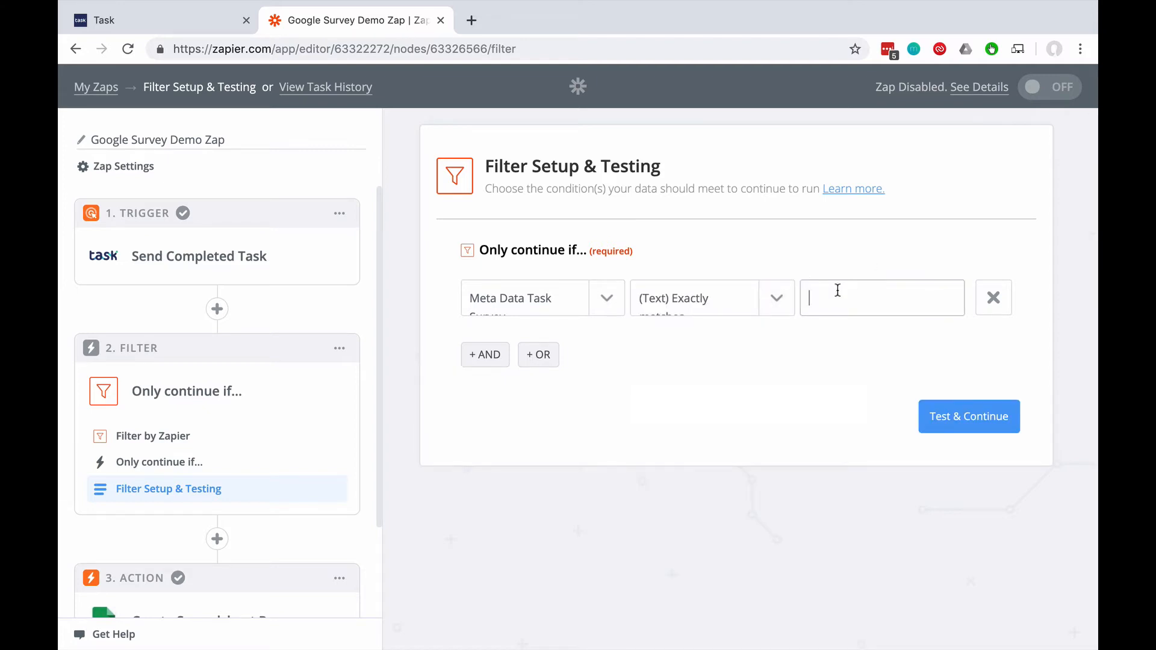
text(yes)
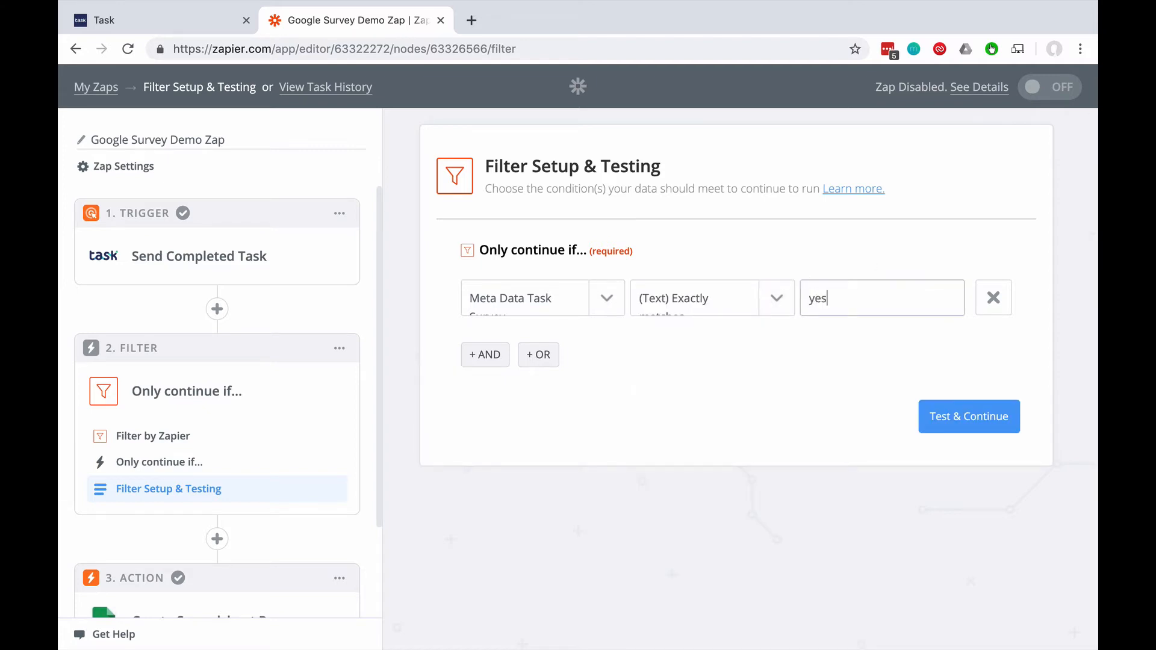
click(954, 417)
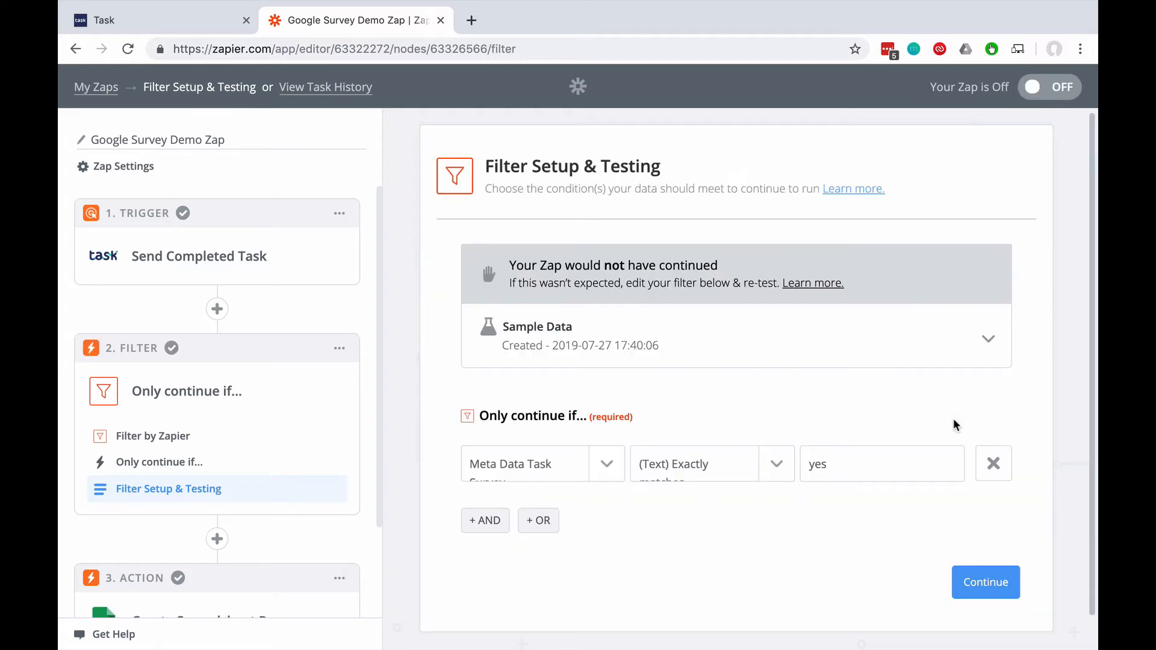
scroll(735, 400, down, 1)
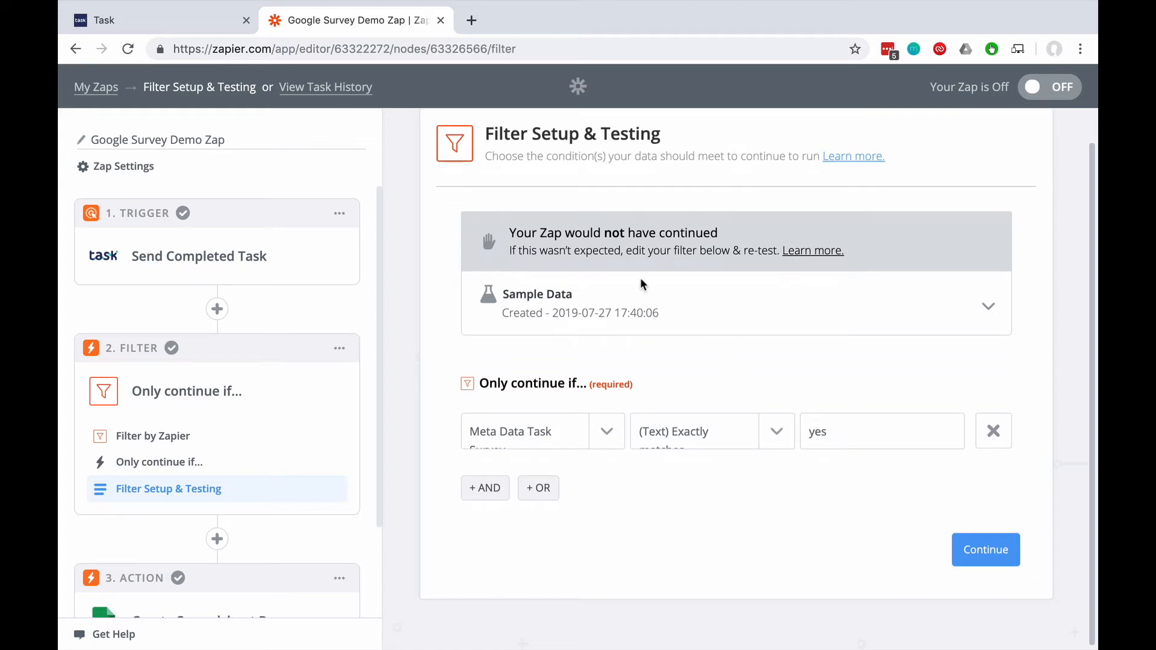
click(988, 307)
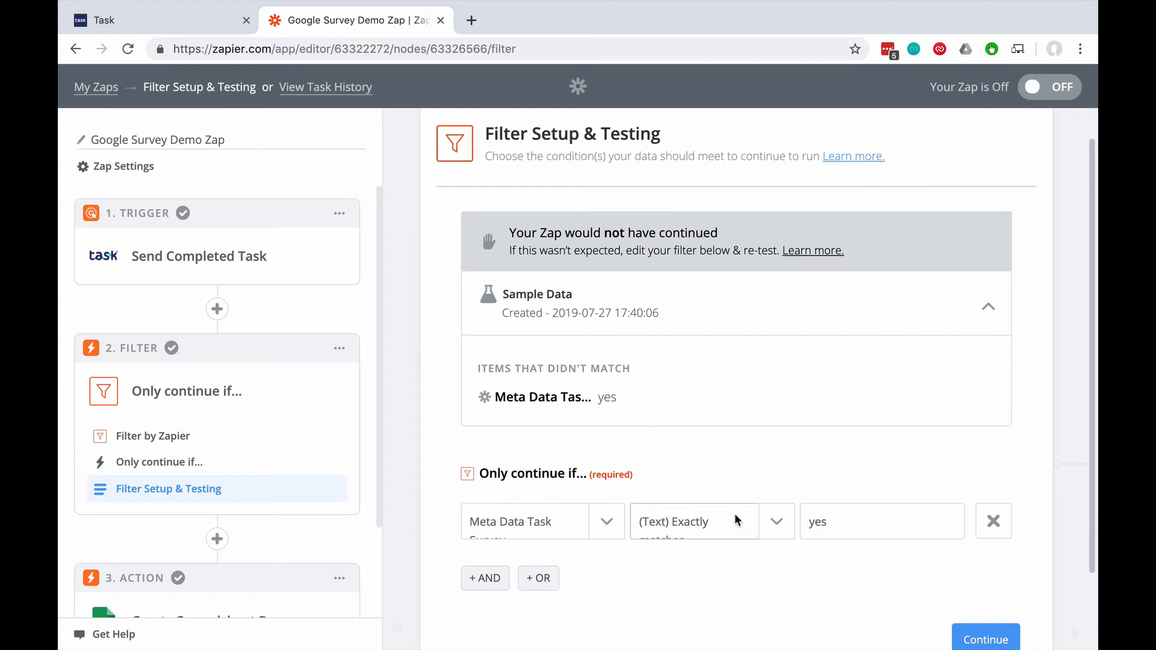
Change the filter's comparison to (Text) Contains and test the rule again
click(774, 526)
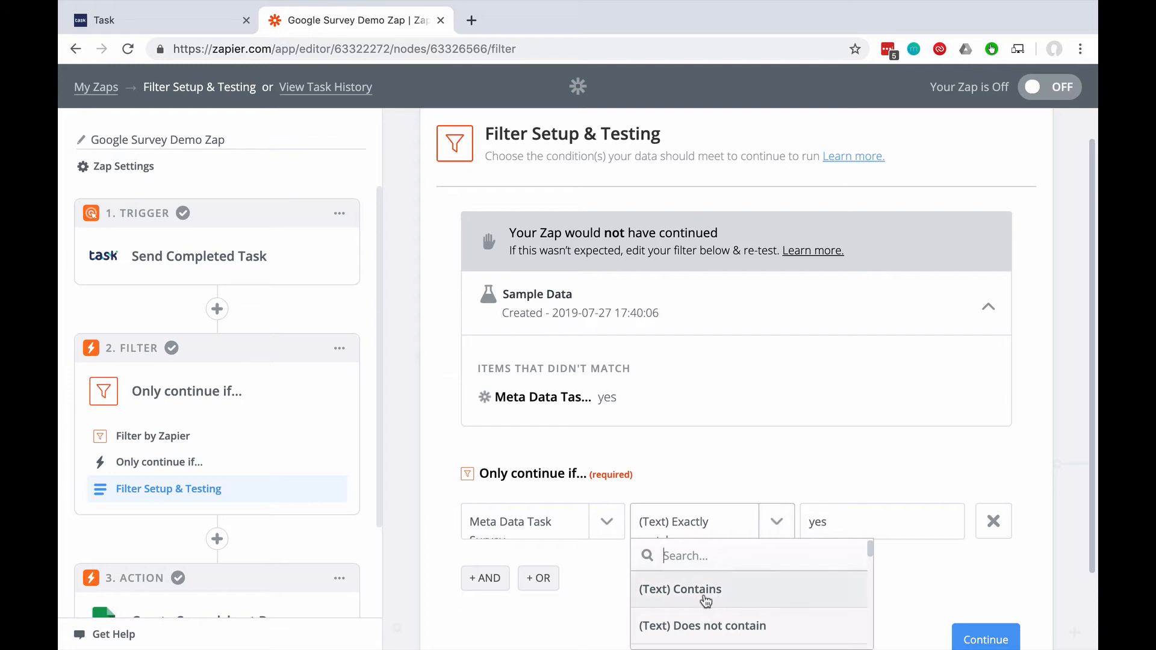
click(708, 593)
click(965, 414)
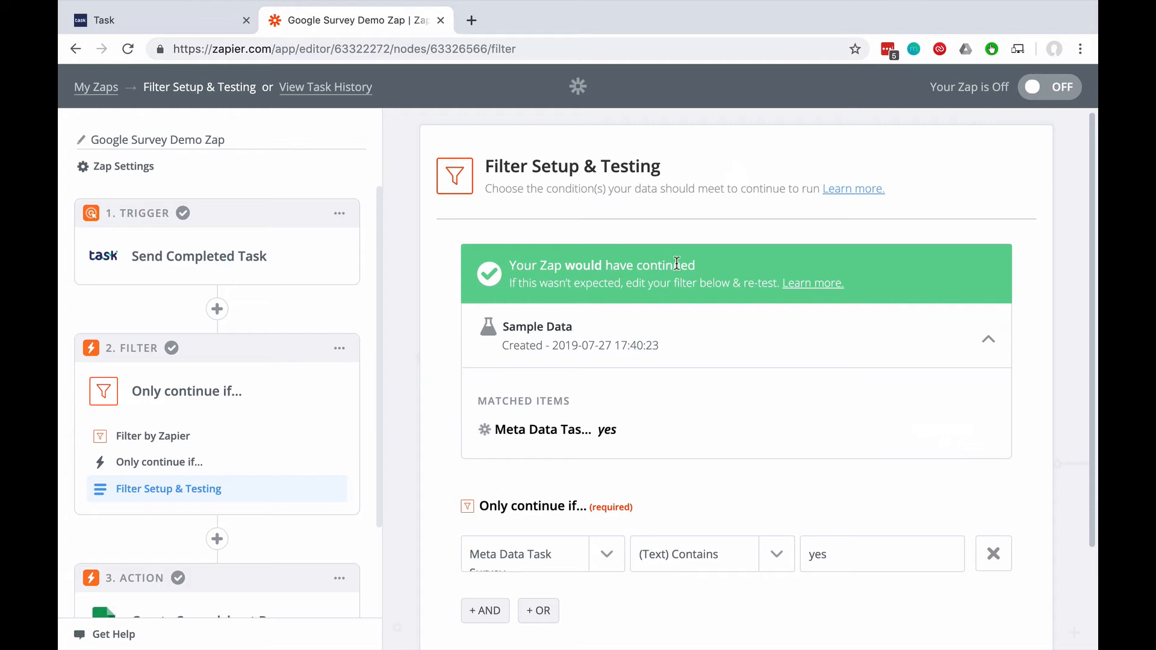
Complete the filter setup and turn the Zap back on
scroll(746, 407, down, 2)
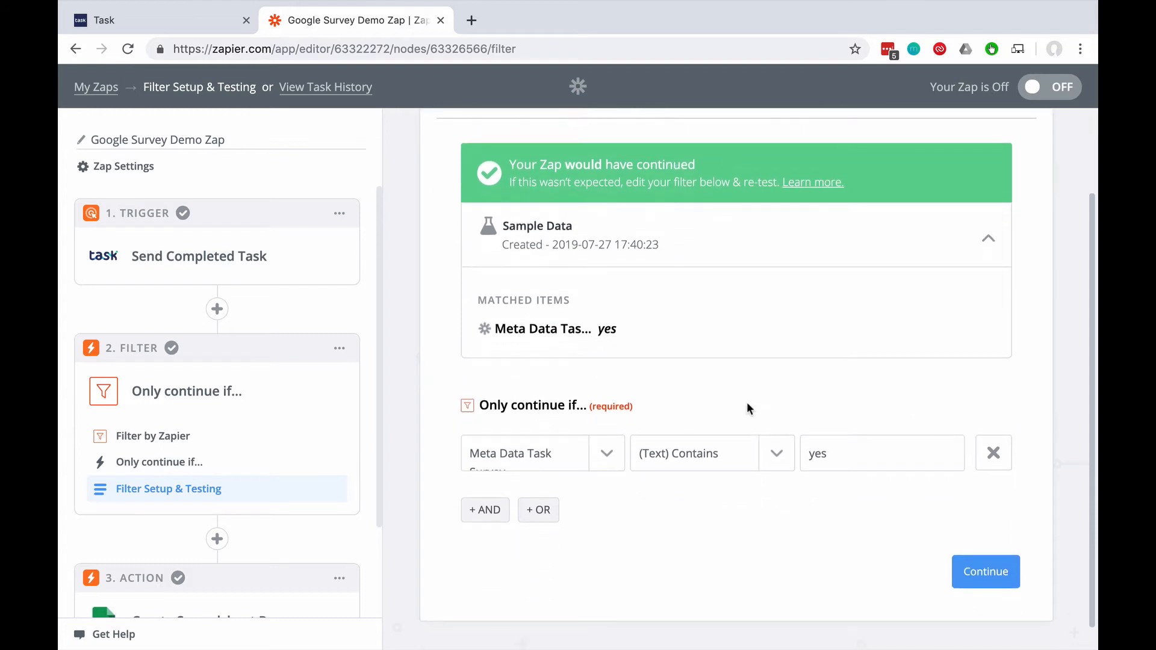
click(983, 573)
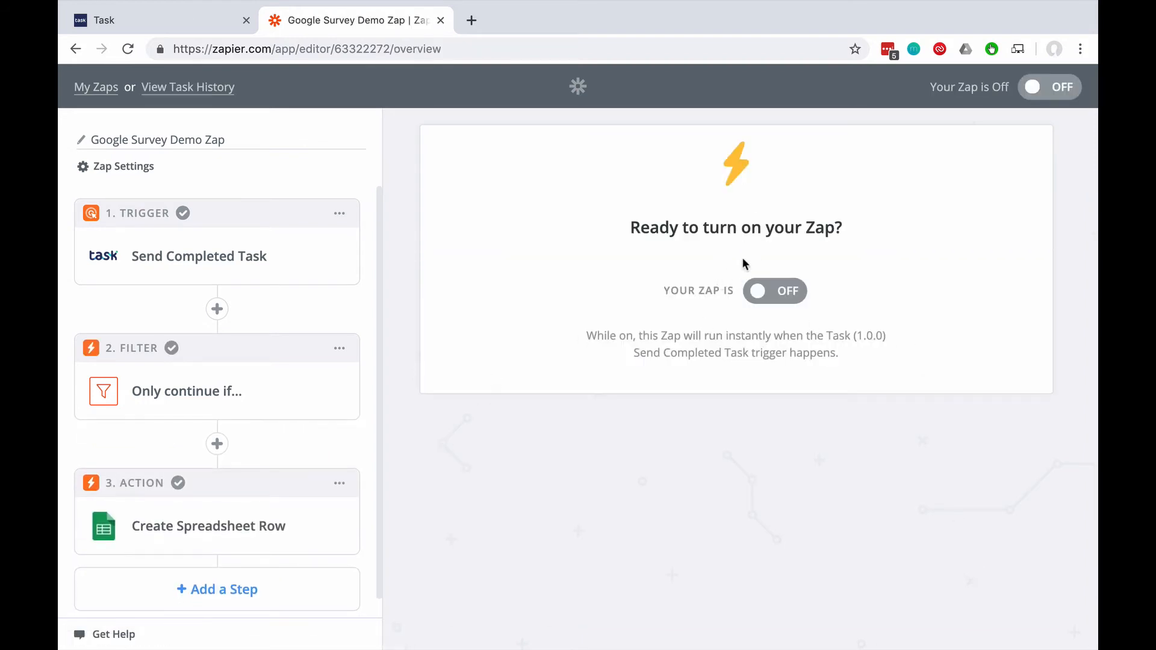
click(761, 282)
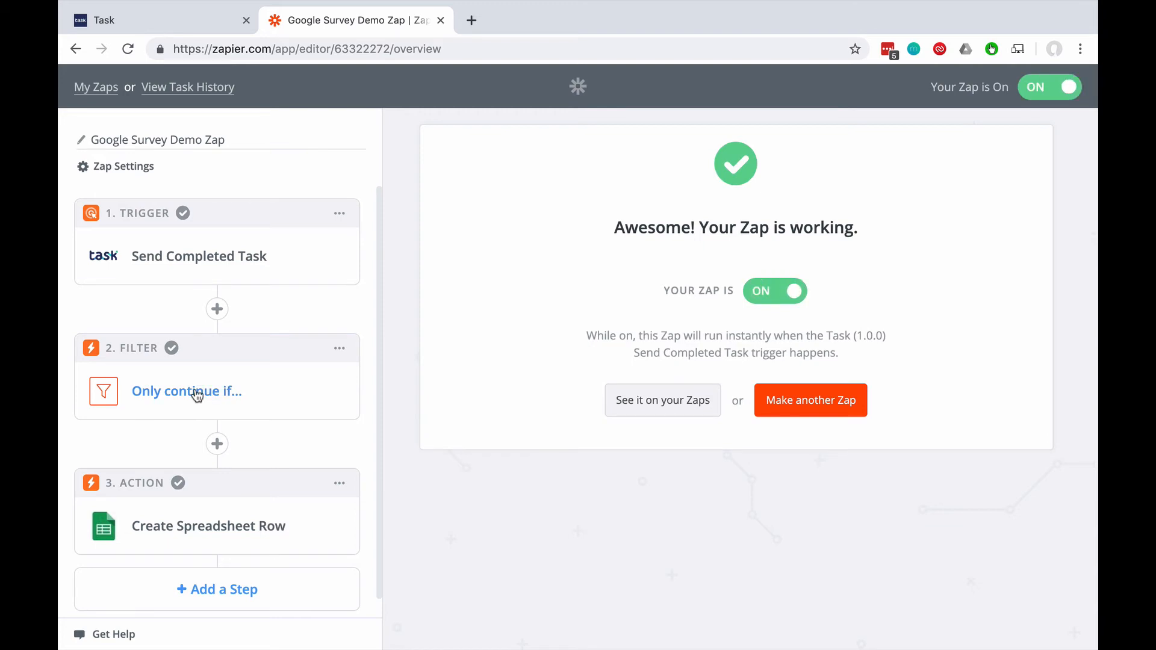
Check row 3 of the survey spreadsheet for the new response submitted through the Task mobile app
click(192, 20)
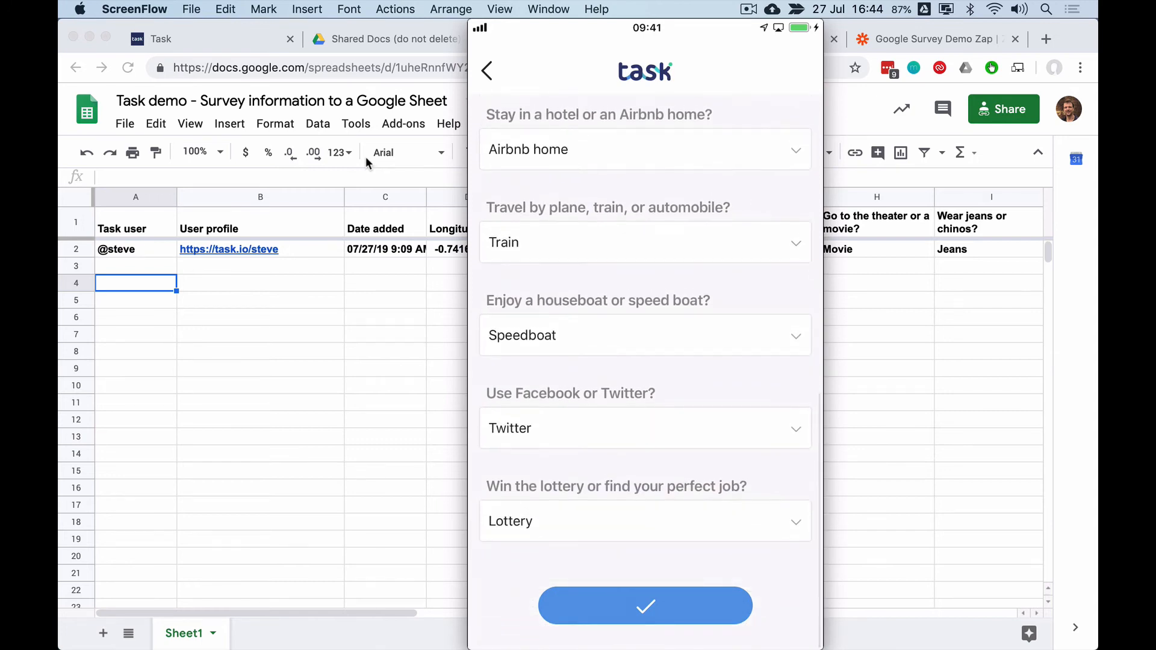
click(105, 267)
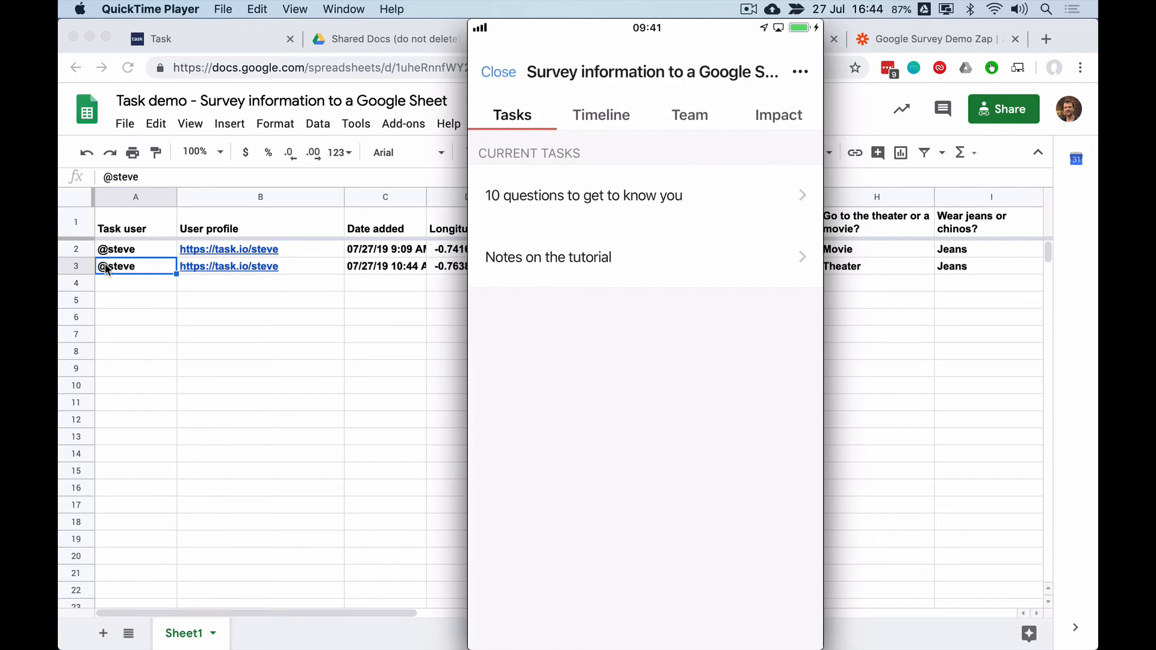
click(105, 269)
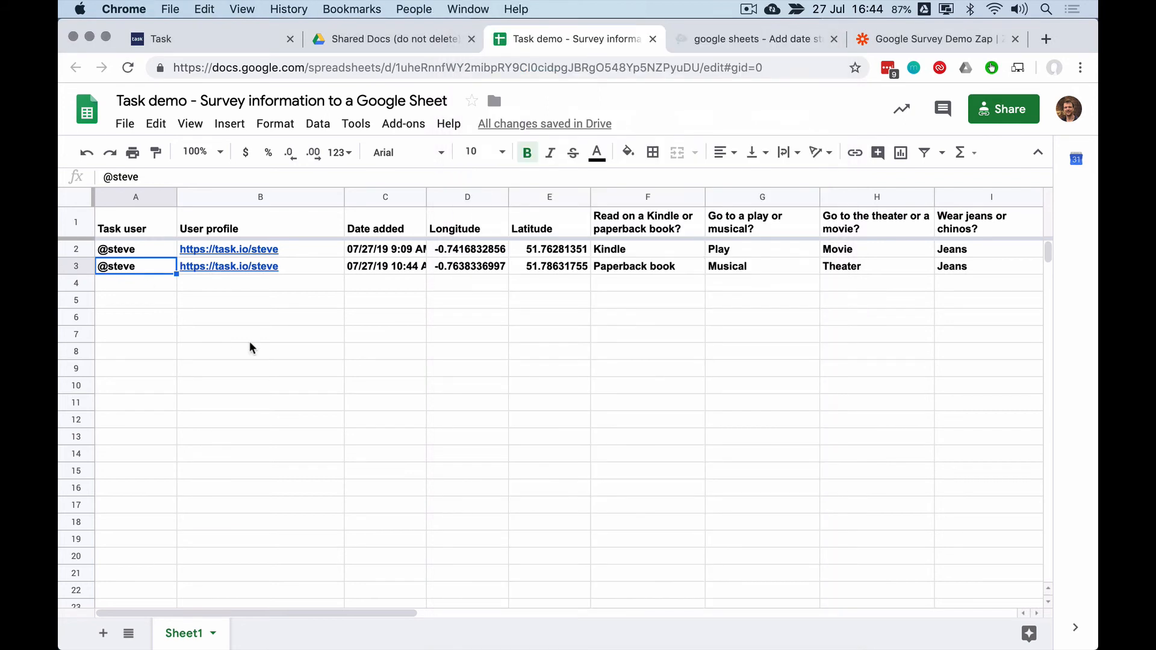
Review the new response's survey answers across row 3, from the Kindle or paperback question to the lottery or perfect job question
scroll(562, 293, right, 2)
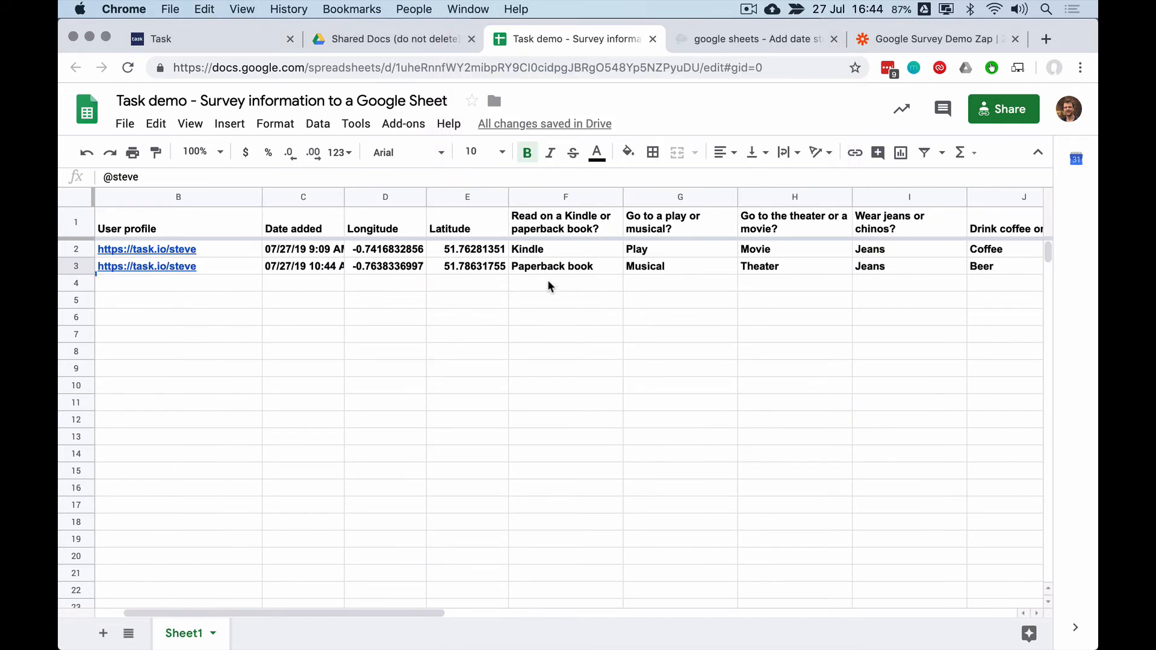
click(542, 269)
scroll(621, 302, right, 8)
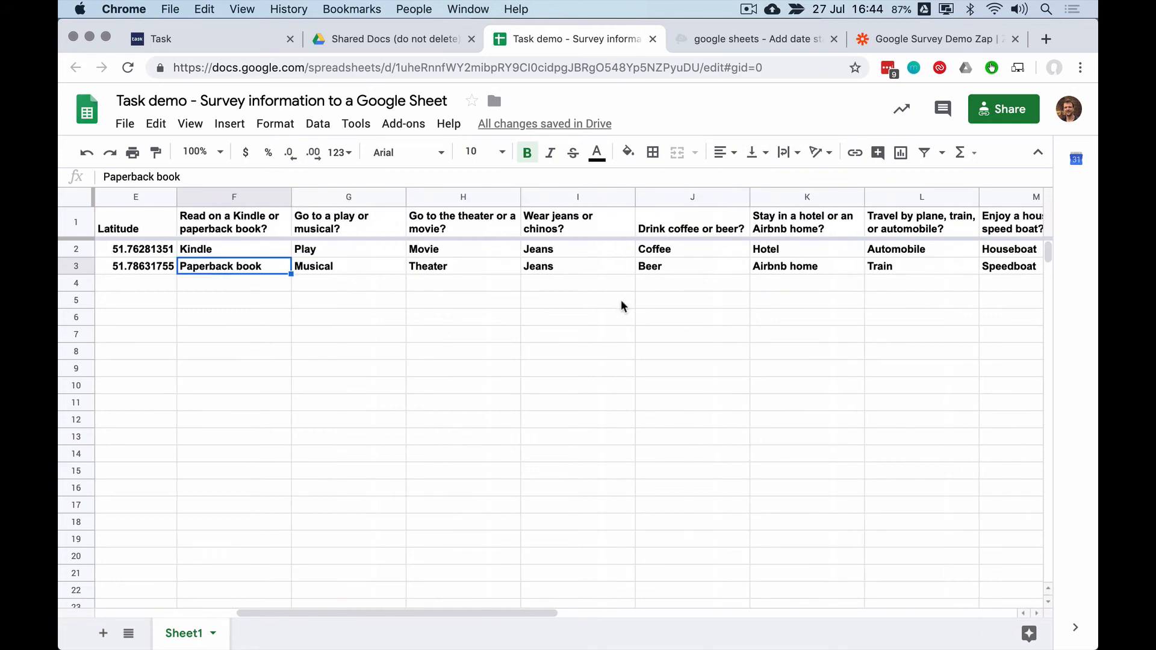
scroll(620, 299, right, 5)
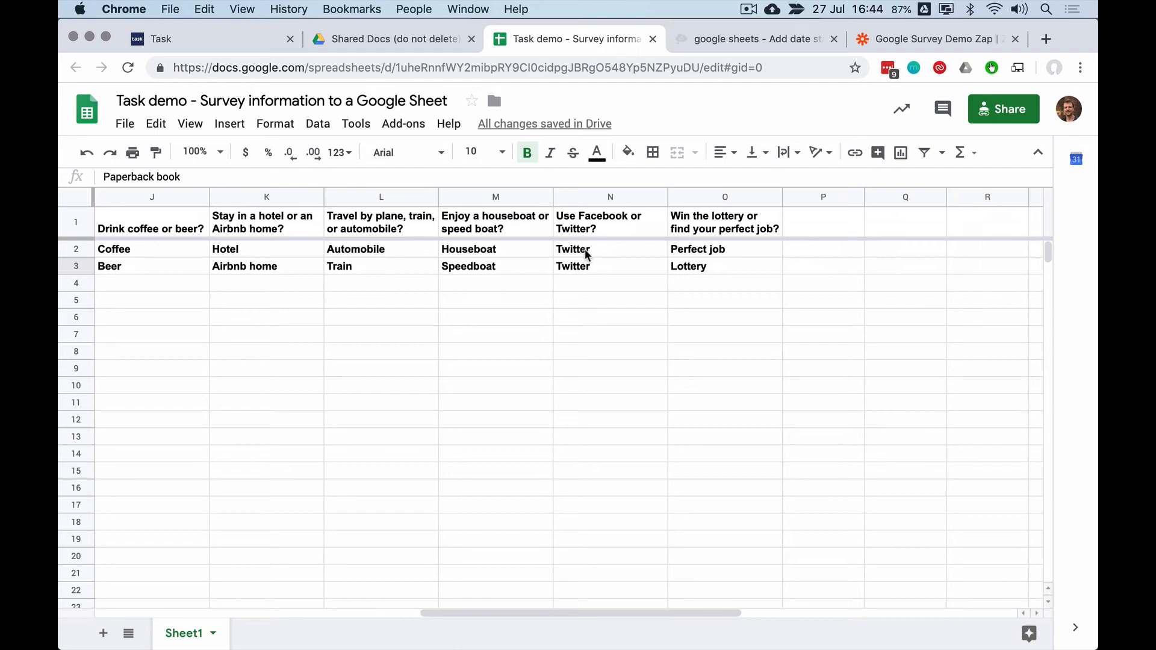
click(583, 269)
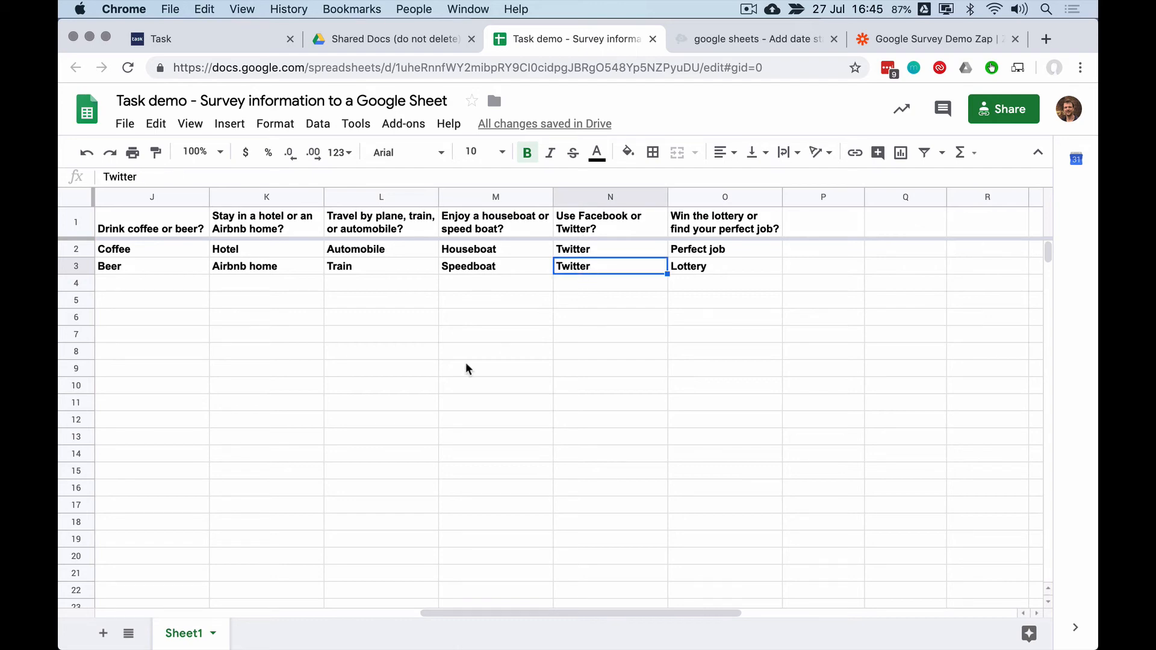
scroll(464, 362, left, 8)
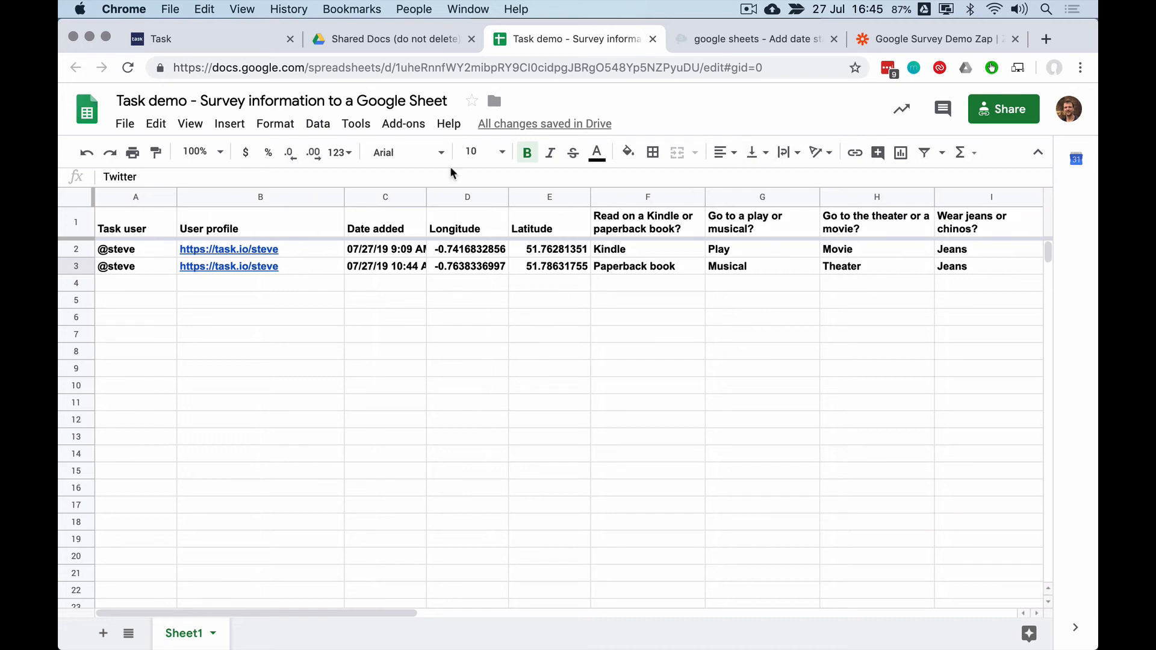
Switch to the Task project, open the "10 questions to get to know you" task and expand its "Go to a play or musical?" dropdown field
click(204, 42)
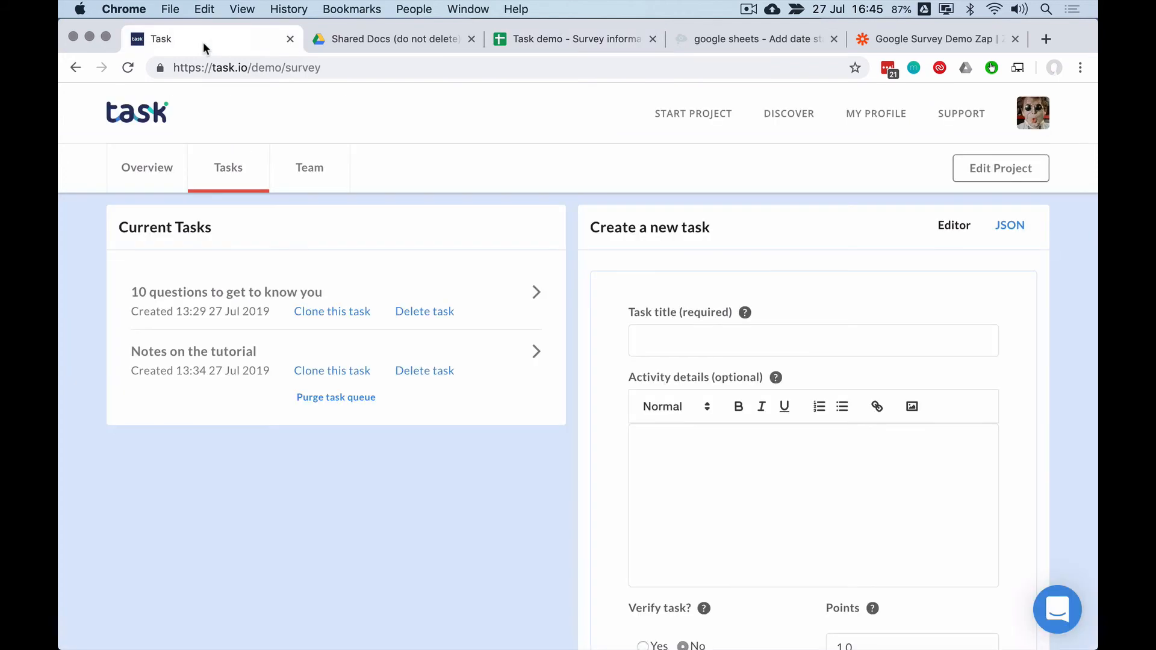
click(224, 298)
scroll(591, 433, down, 5)
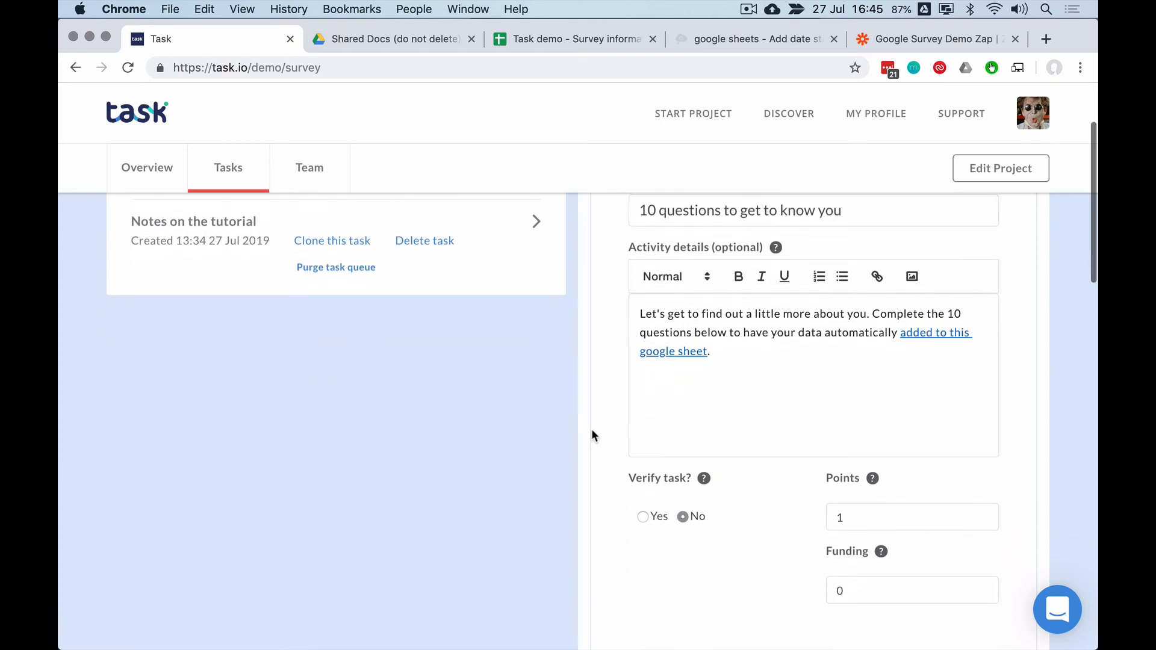
scroll(591, 428, down, 12)
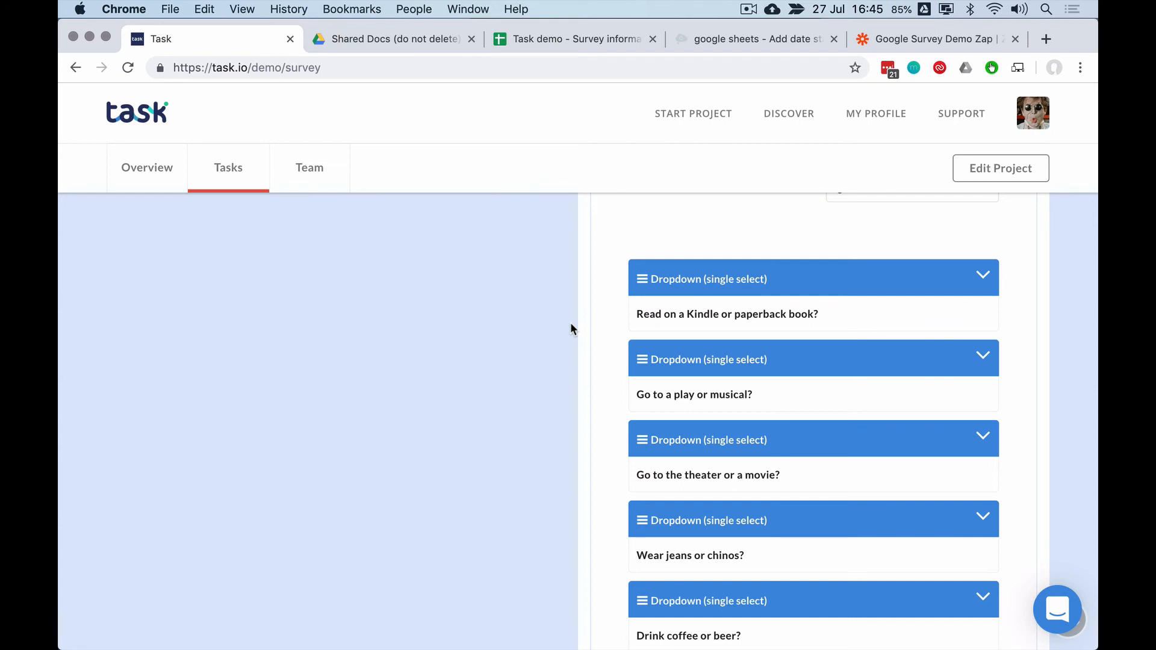
scroll(594, 345, down, 2)
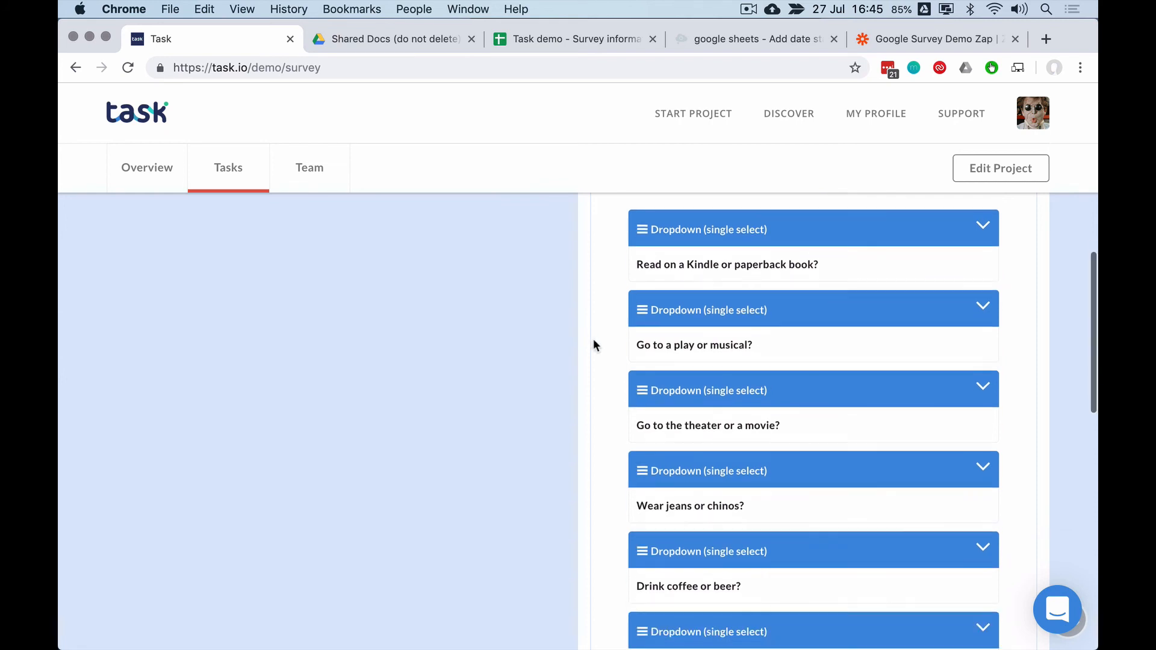
click(982, 306)
scroll(831, 407, down, 4)
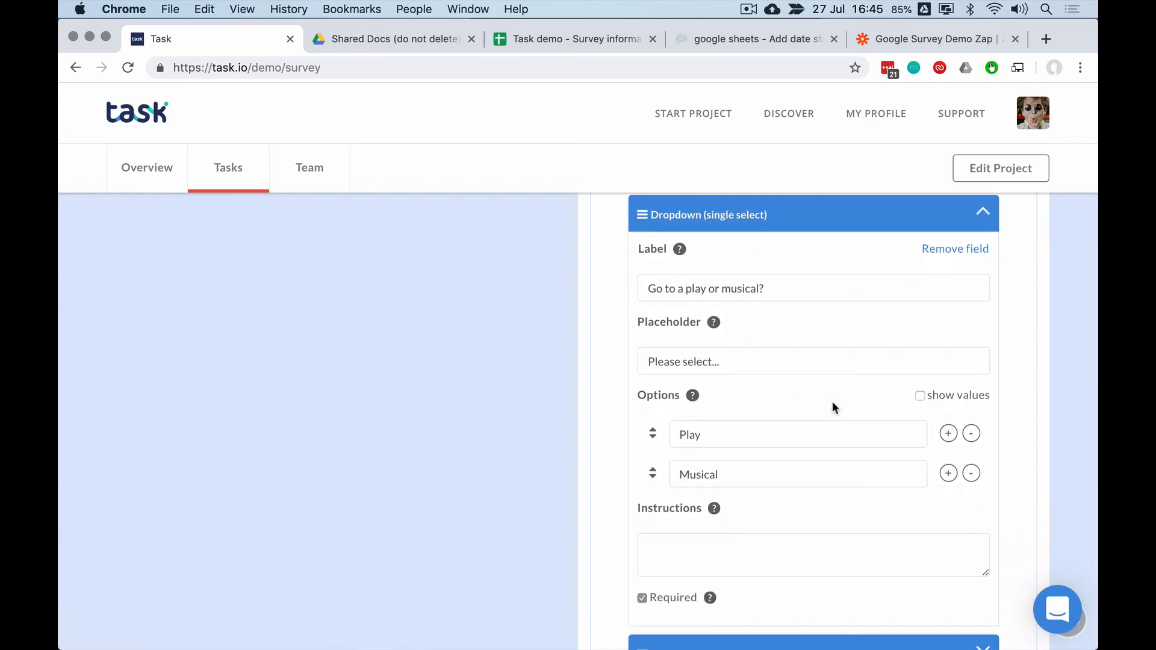
Show the dropdown's option values and set Play's value to 5 and Musical's value to 2
click(920, 395)
drag(851, 433, 820, 434)
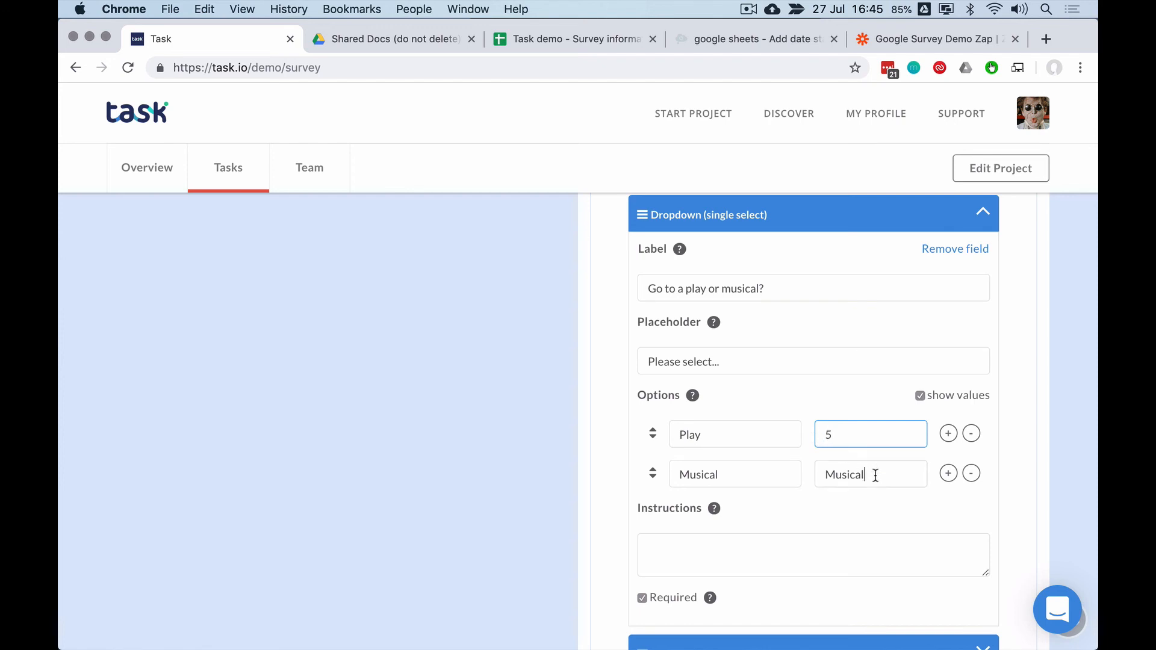
drag(877, 474, 800, 474)
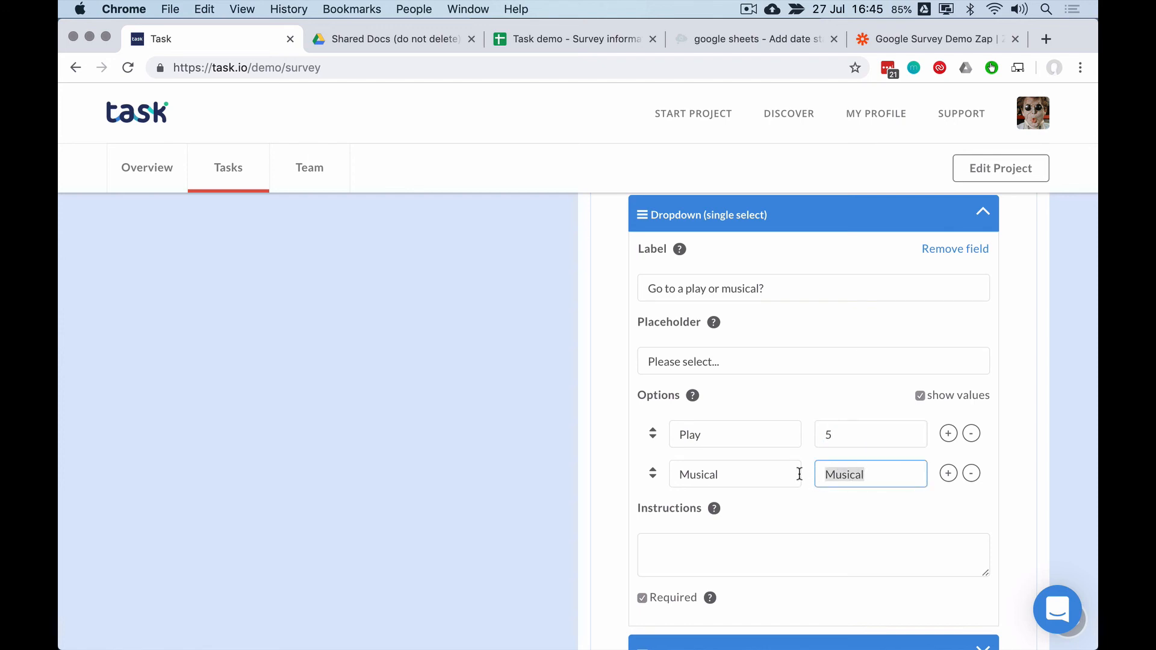
text(2)
click(698, 431)
Clear the values of the Play and Musical options and hide the option values
click(839, 435)
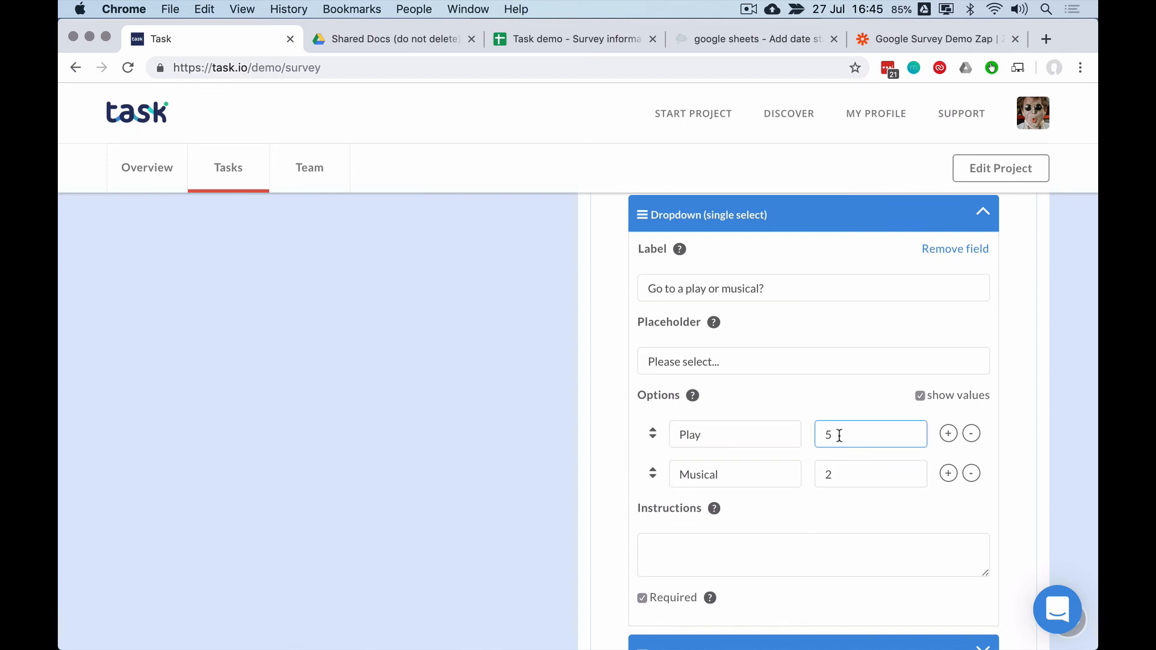
key(BackSpace)
drag(844, 480, 798, 478)
key(BackSpace)
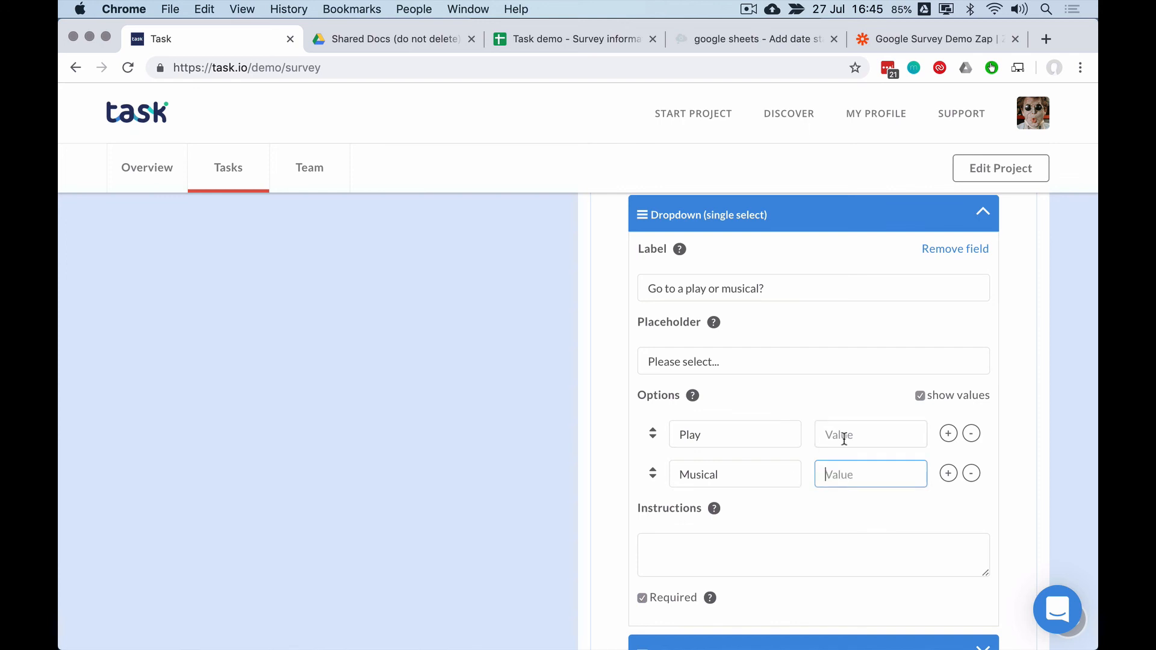
click(918, 396)
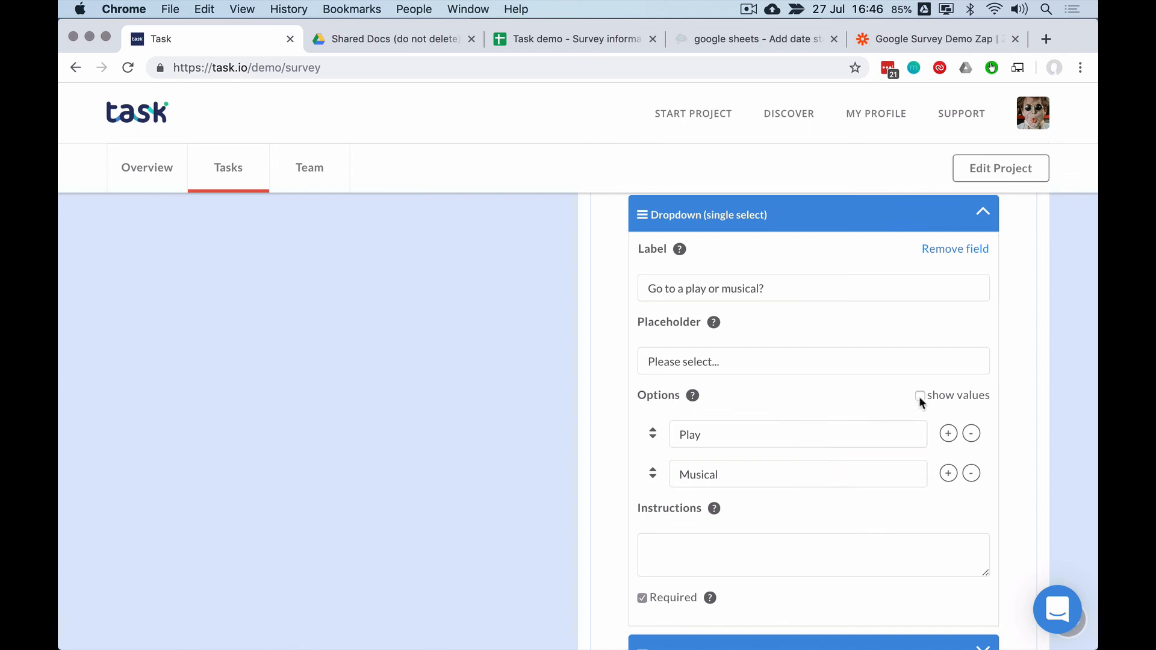